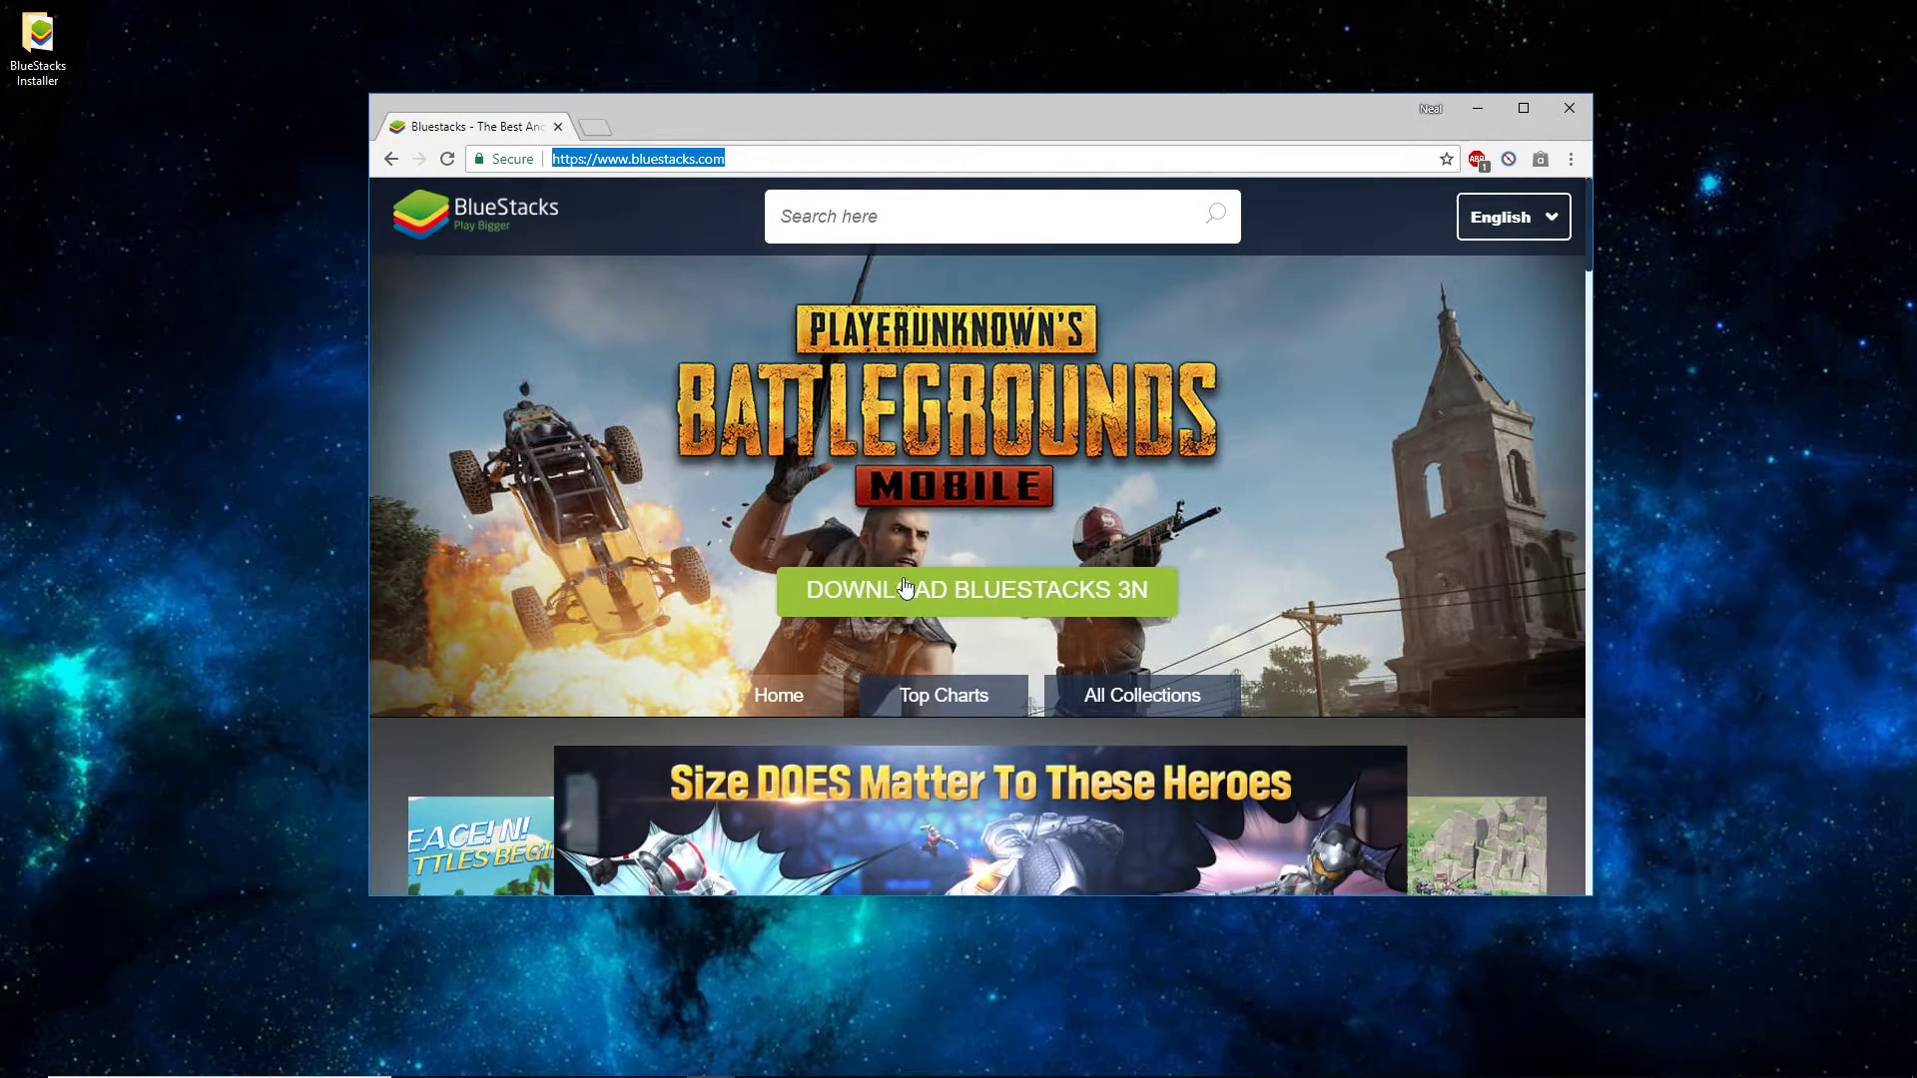
left_click(979, 599)
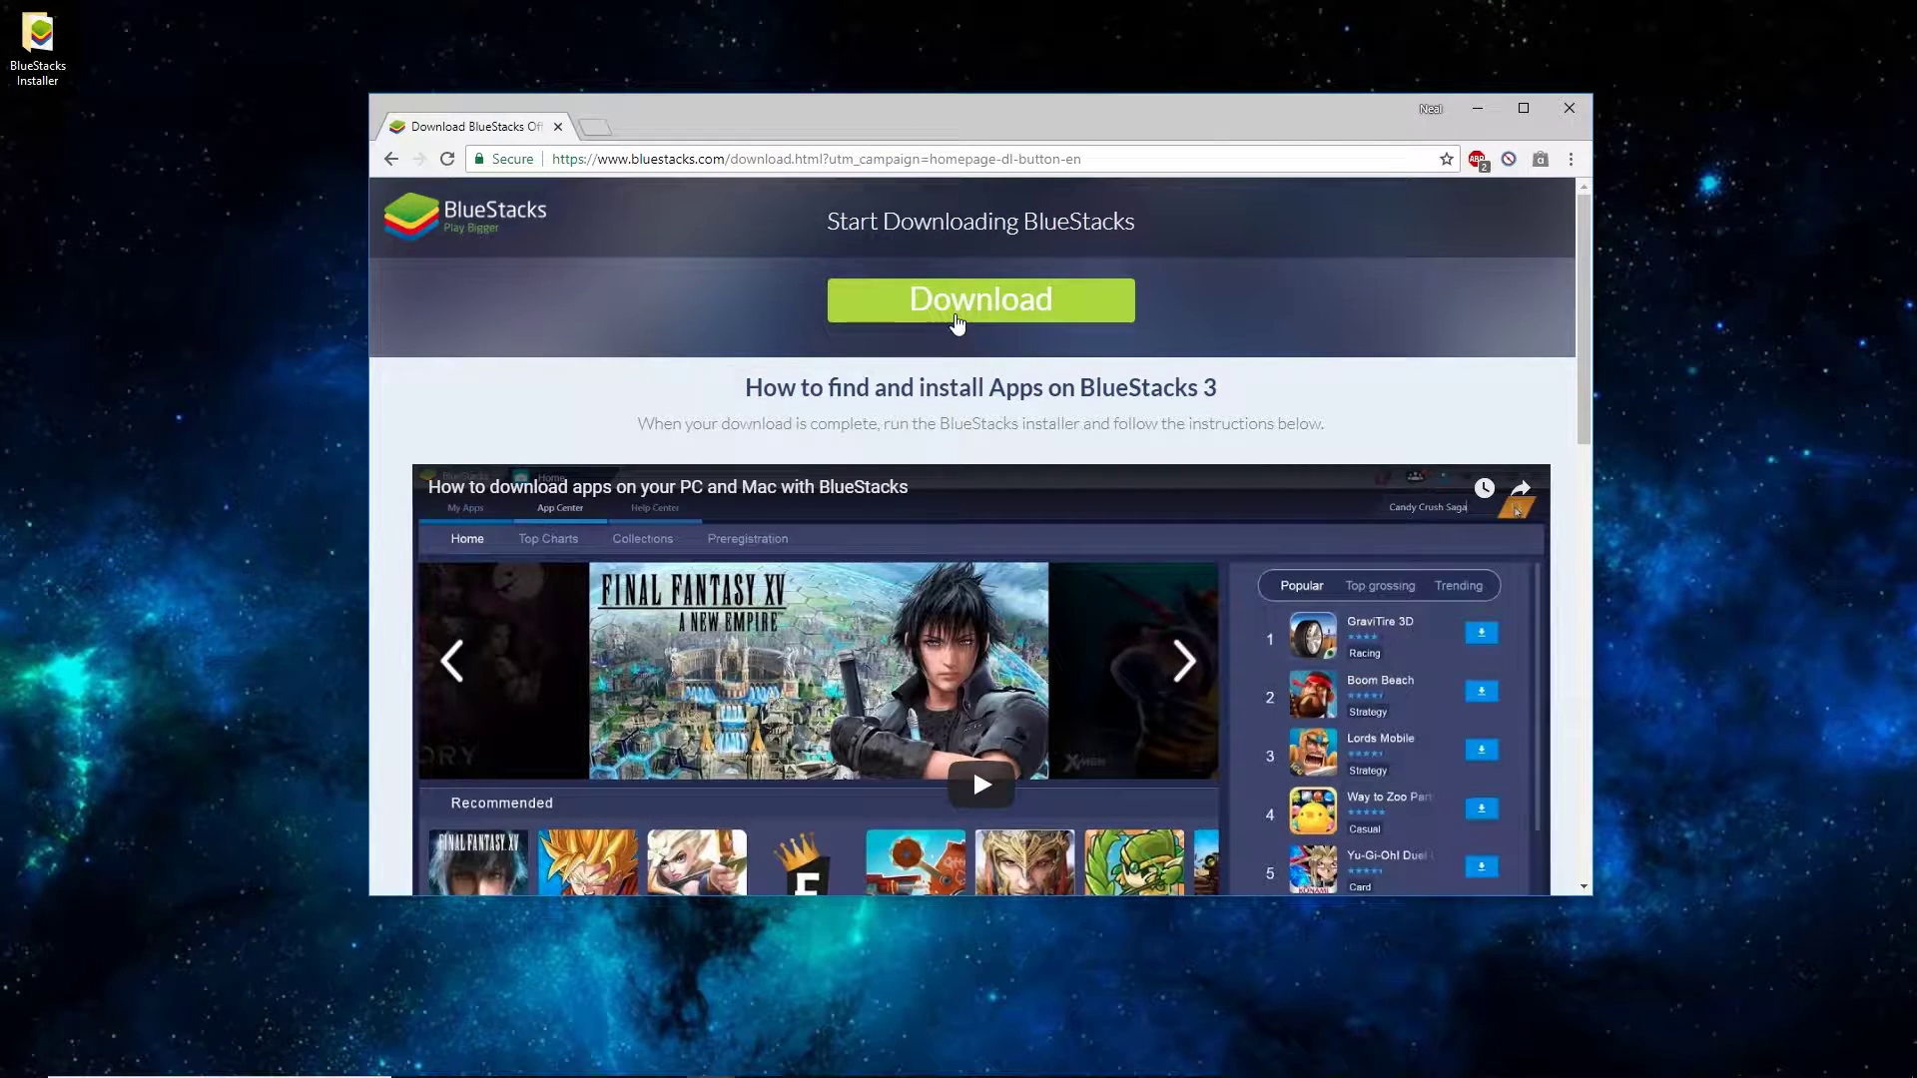
left_click(977, 309)
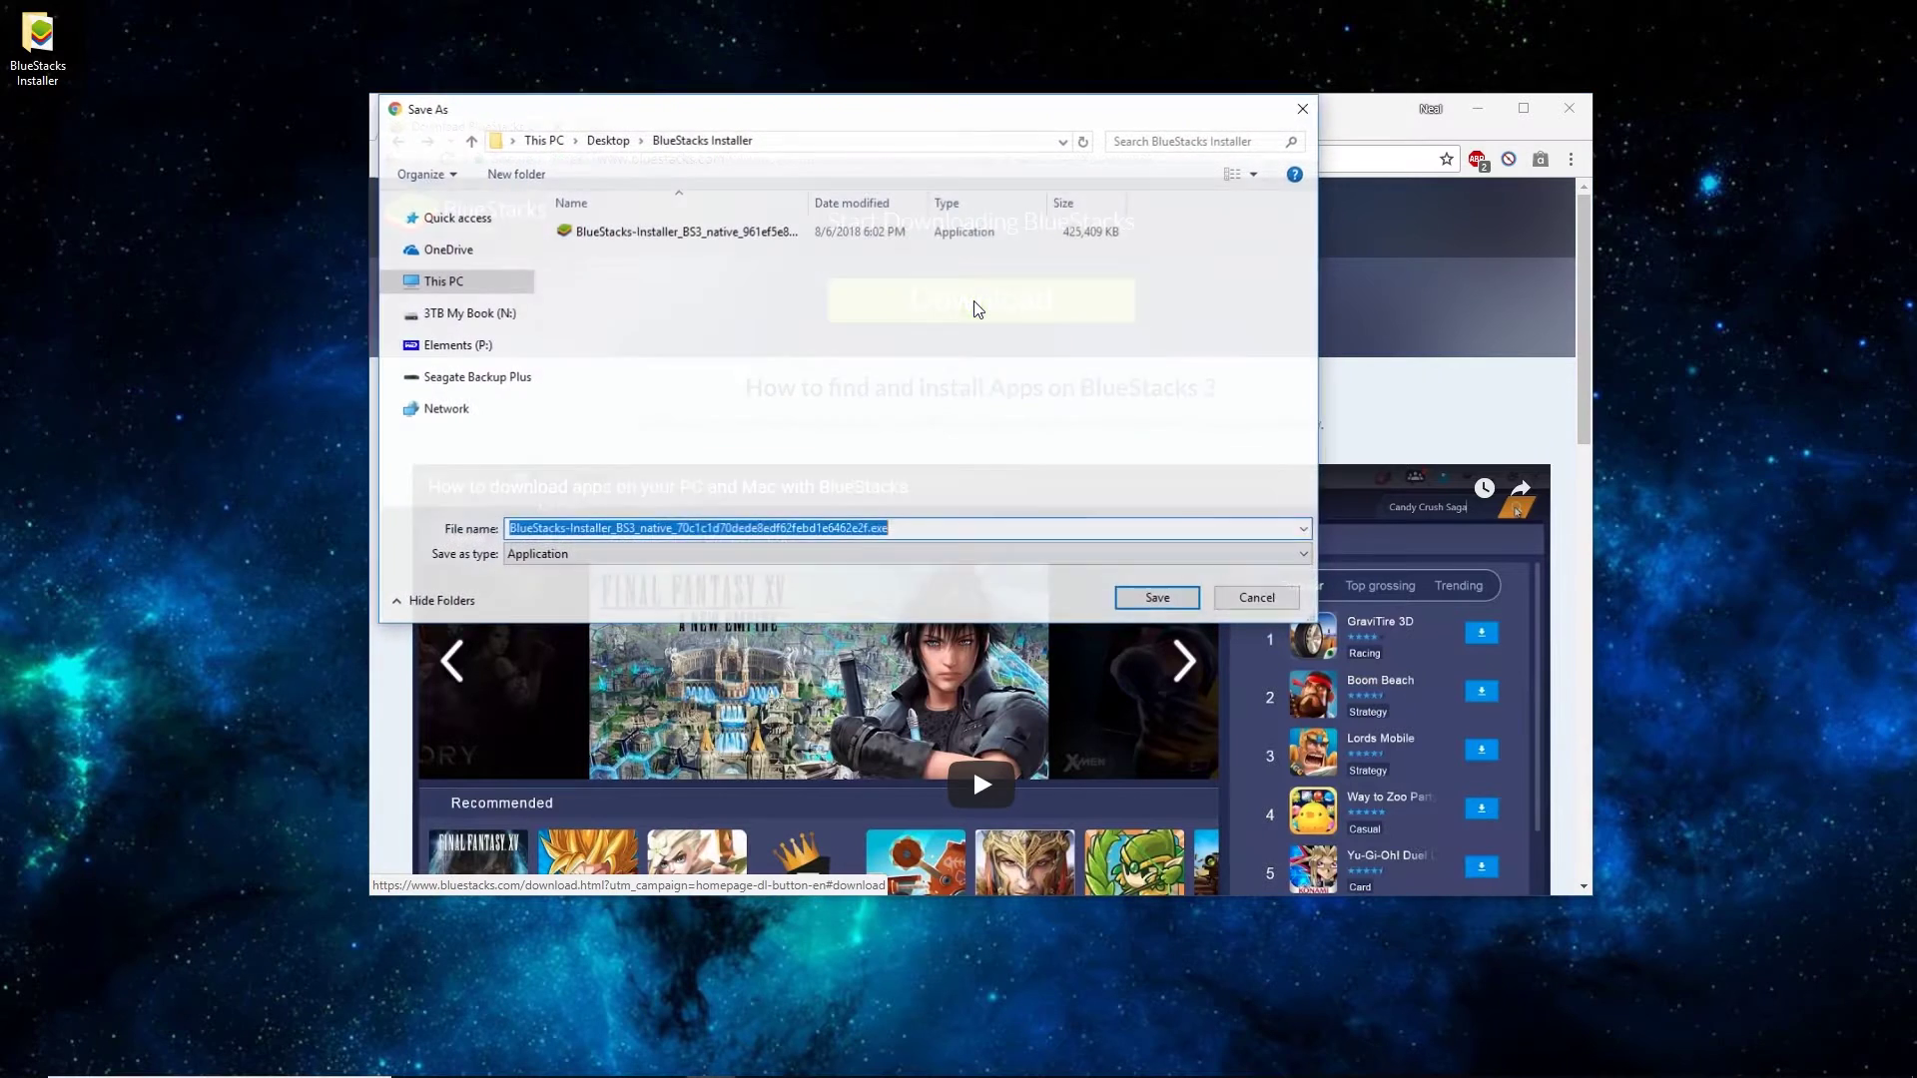
left_click(903, 525)
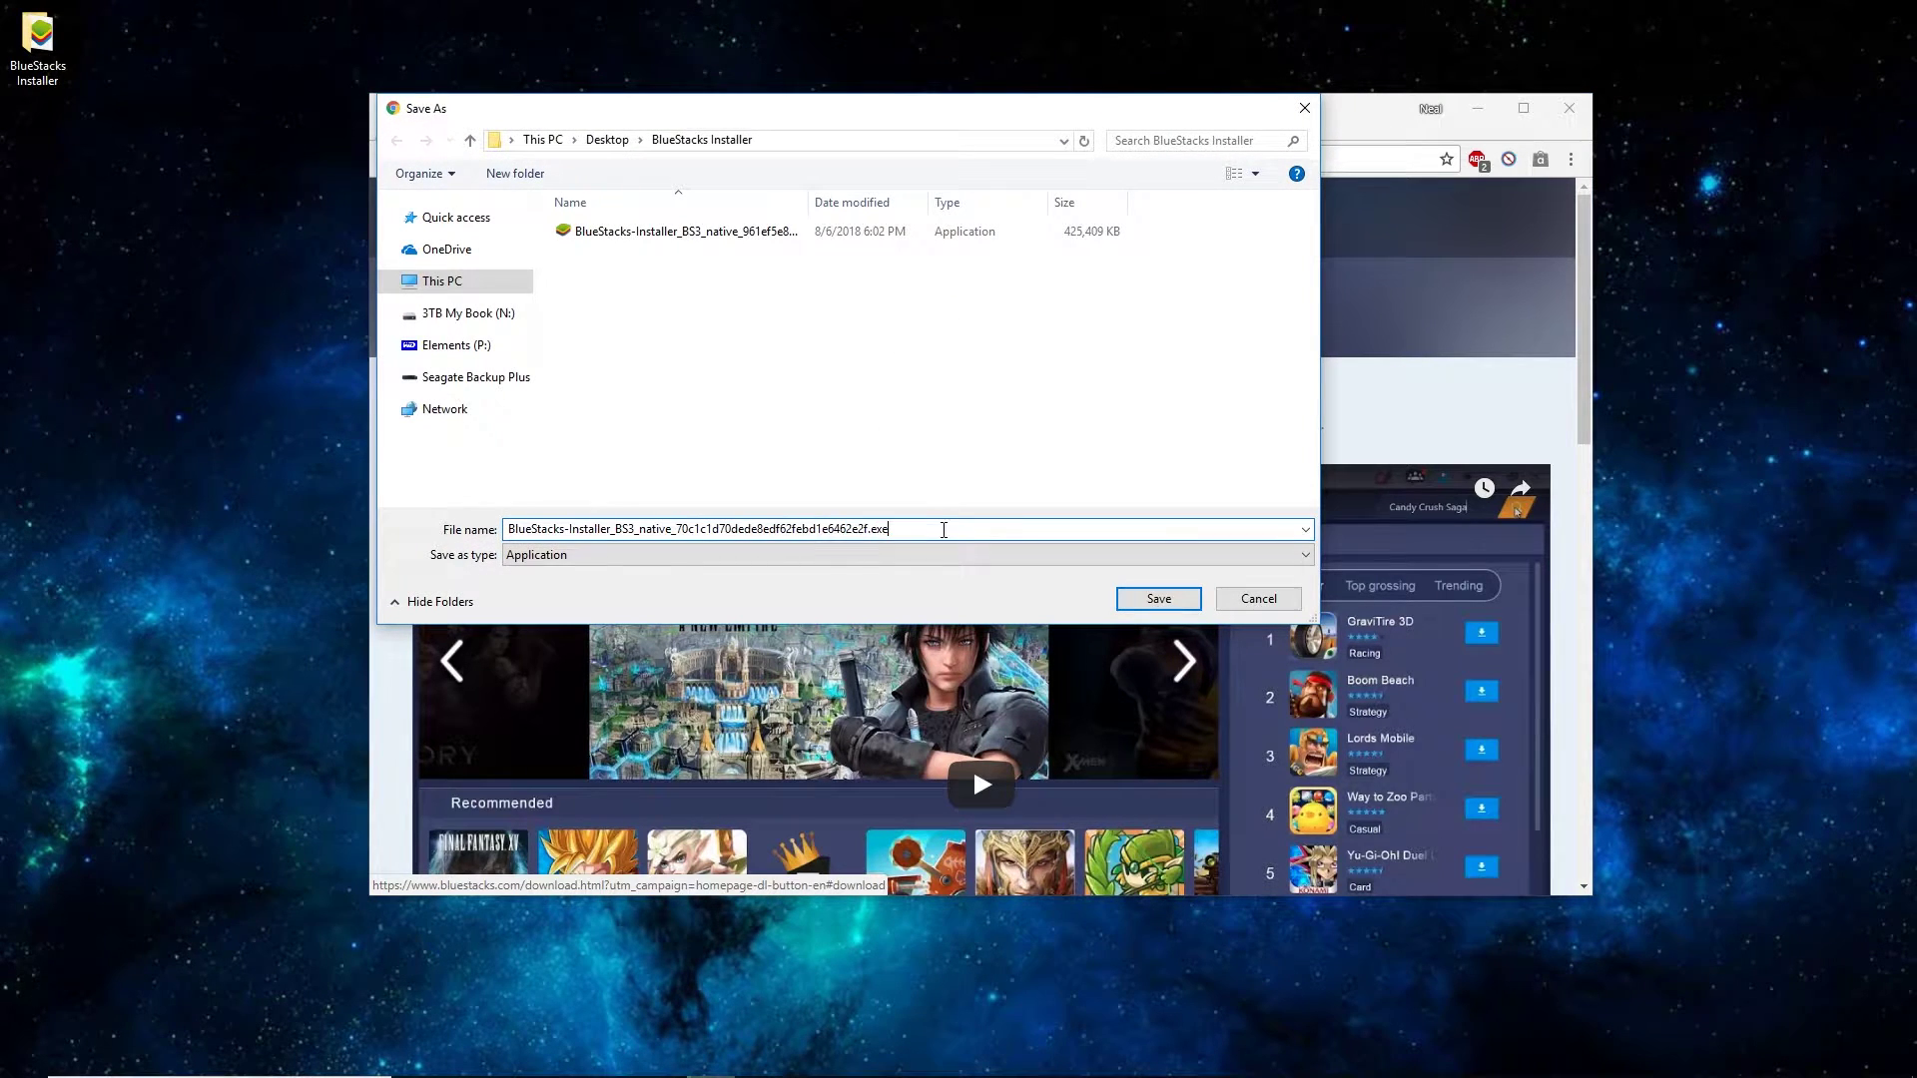
left_click_drag(889, 528, 446, 542)
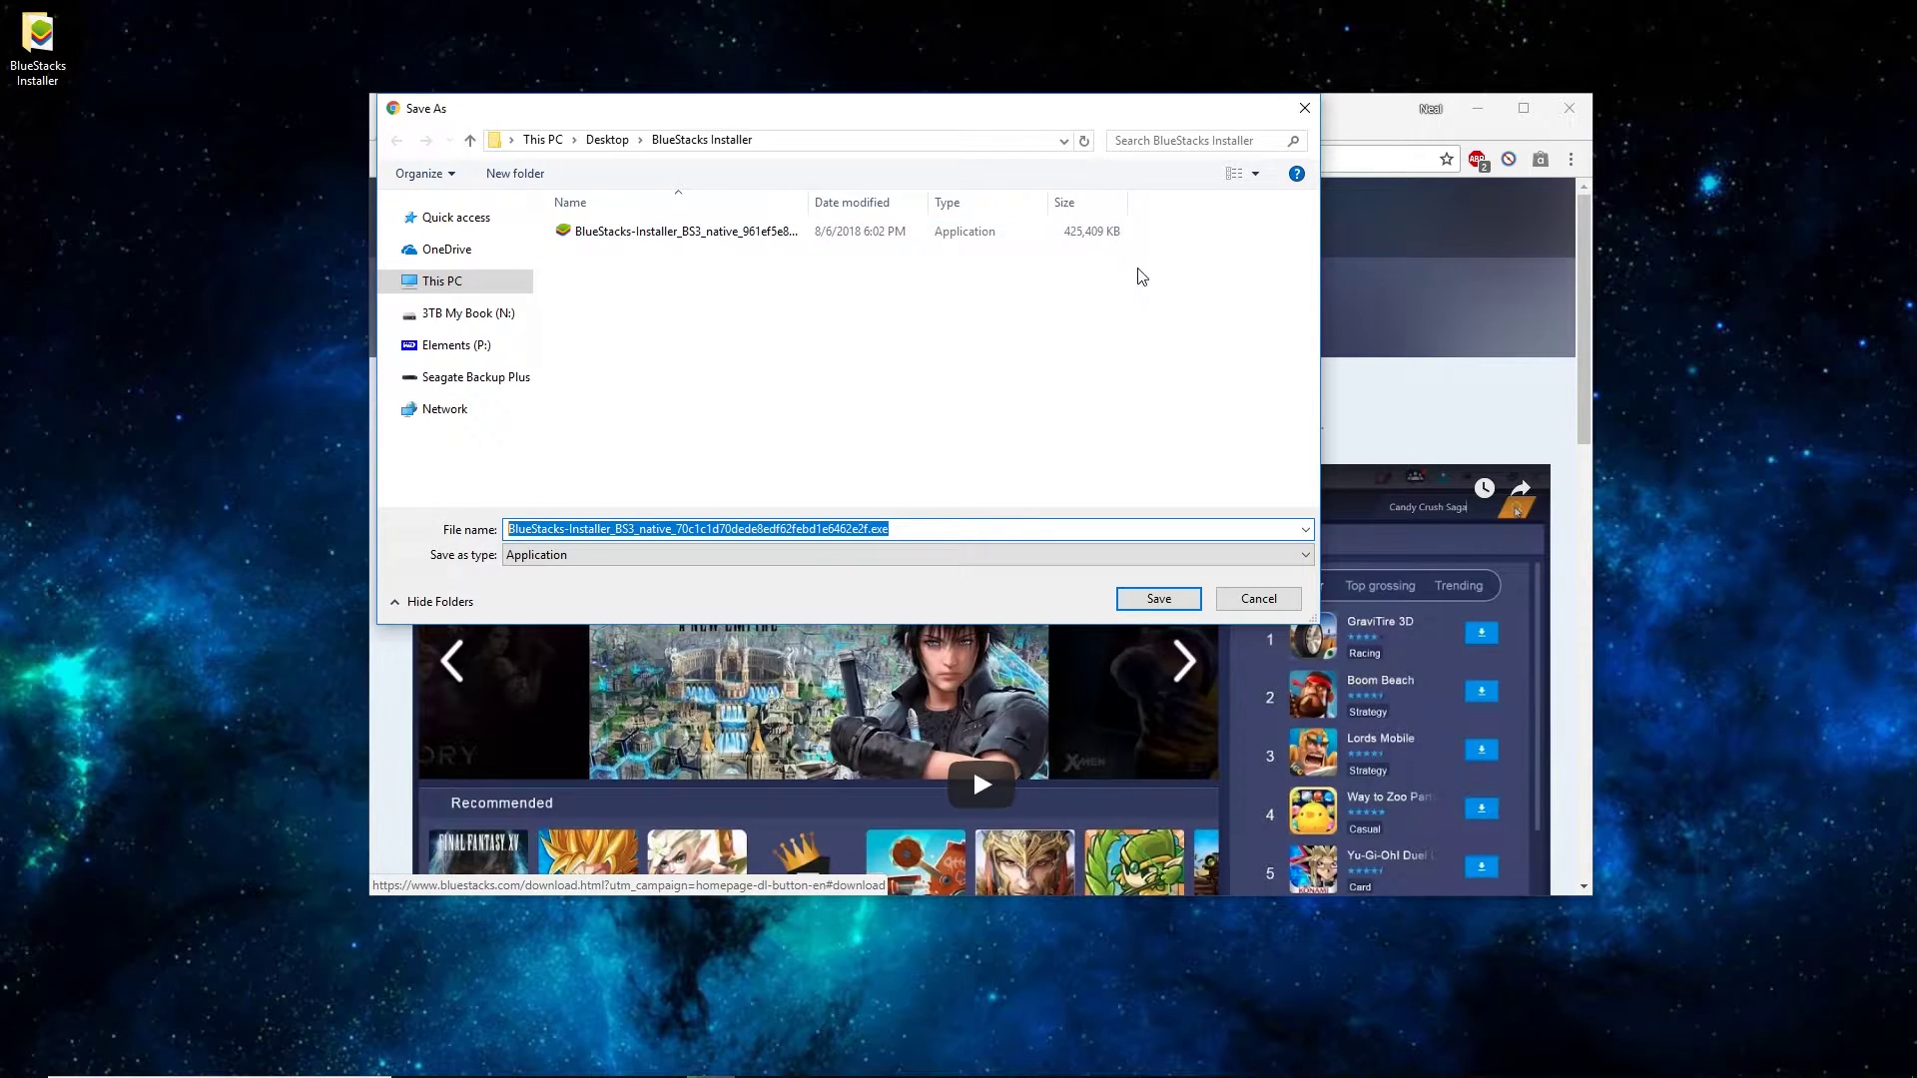
left_click(1255, 602)
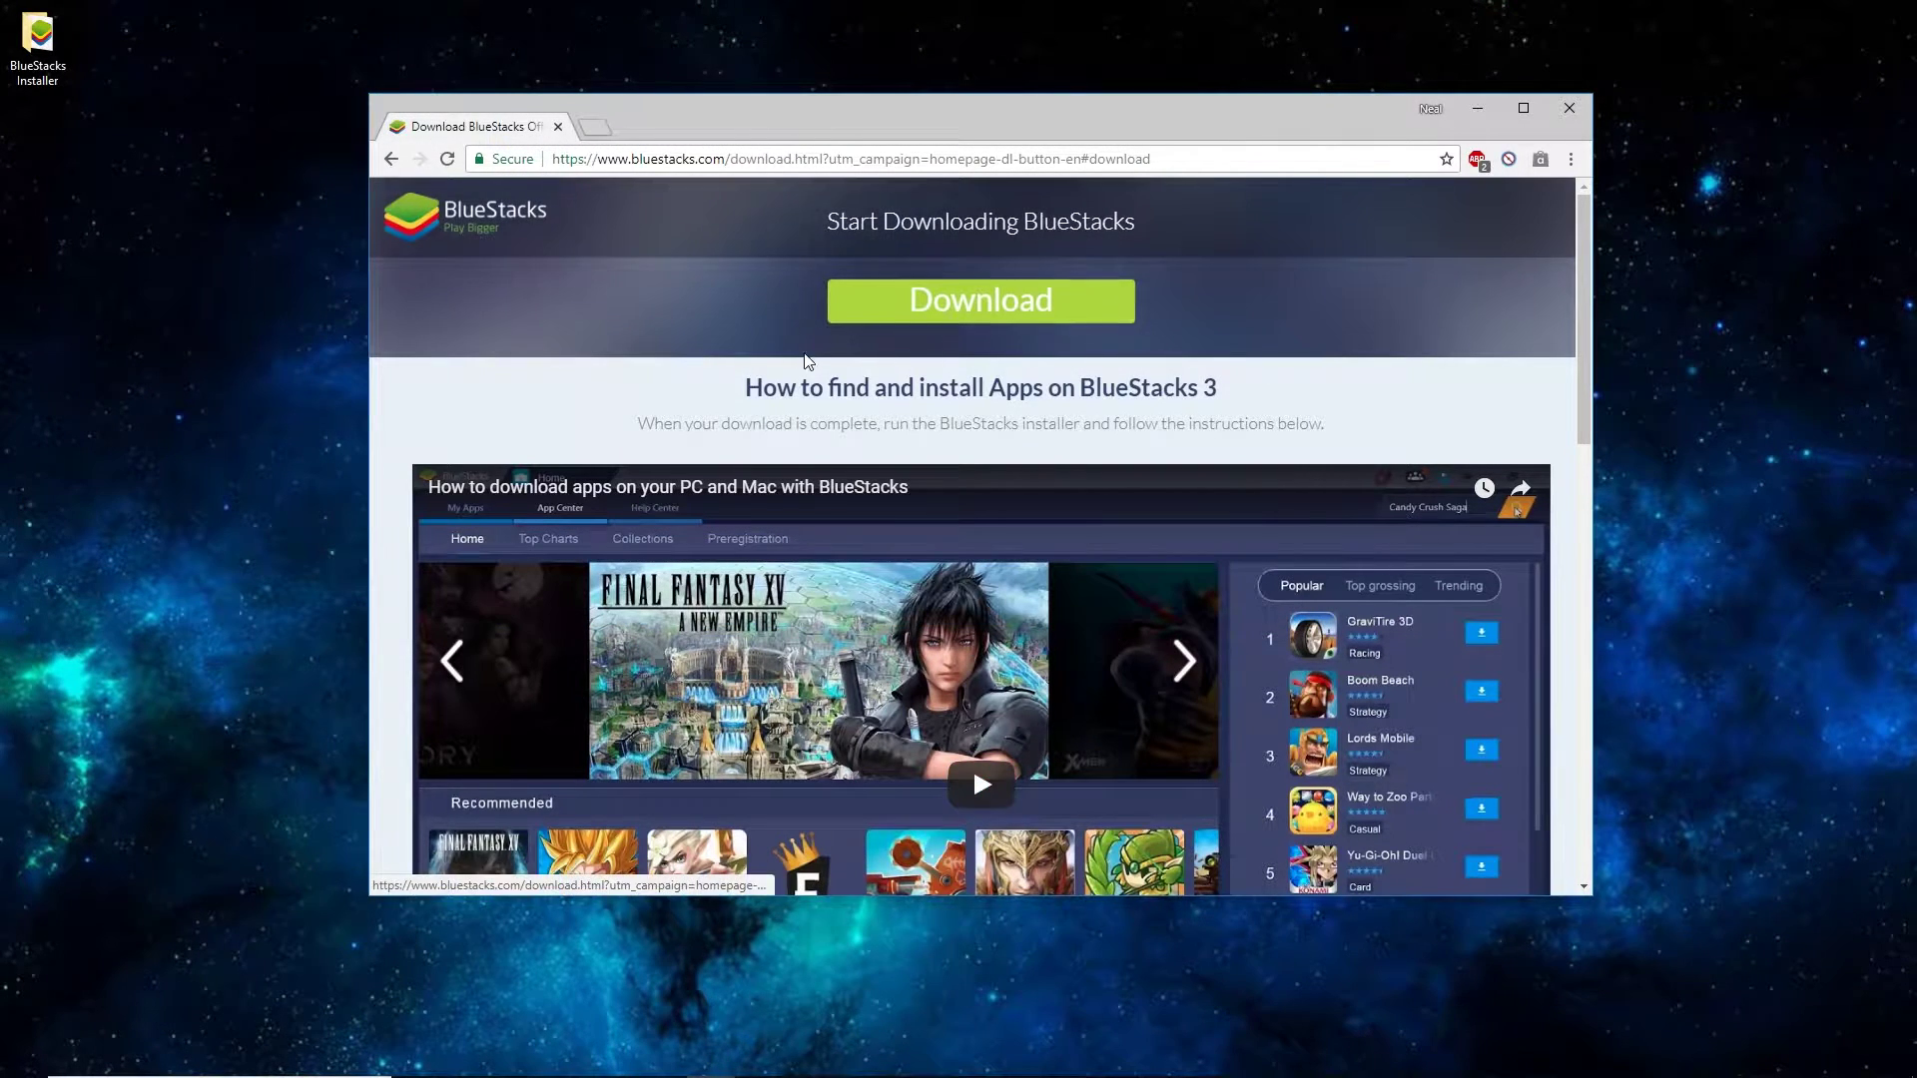
Step: Minimise the browser and run the already downloaded BlueStacks installer from the BlueStacks Installer folder
left_click(1478, 110)
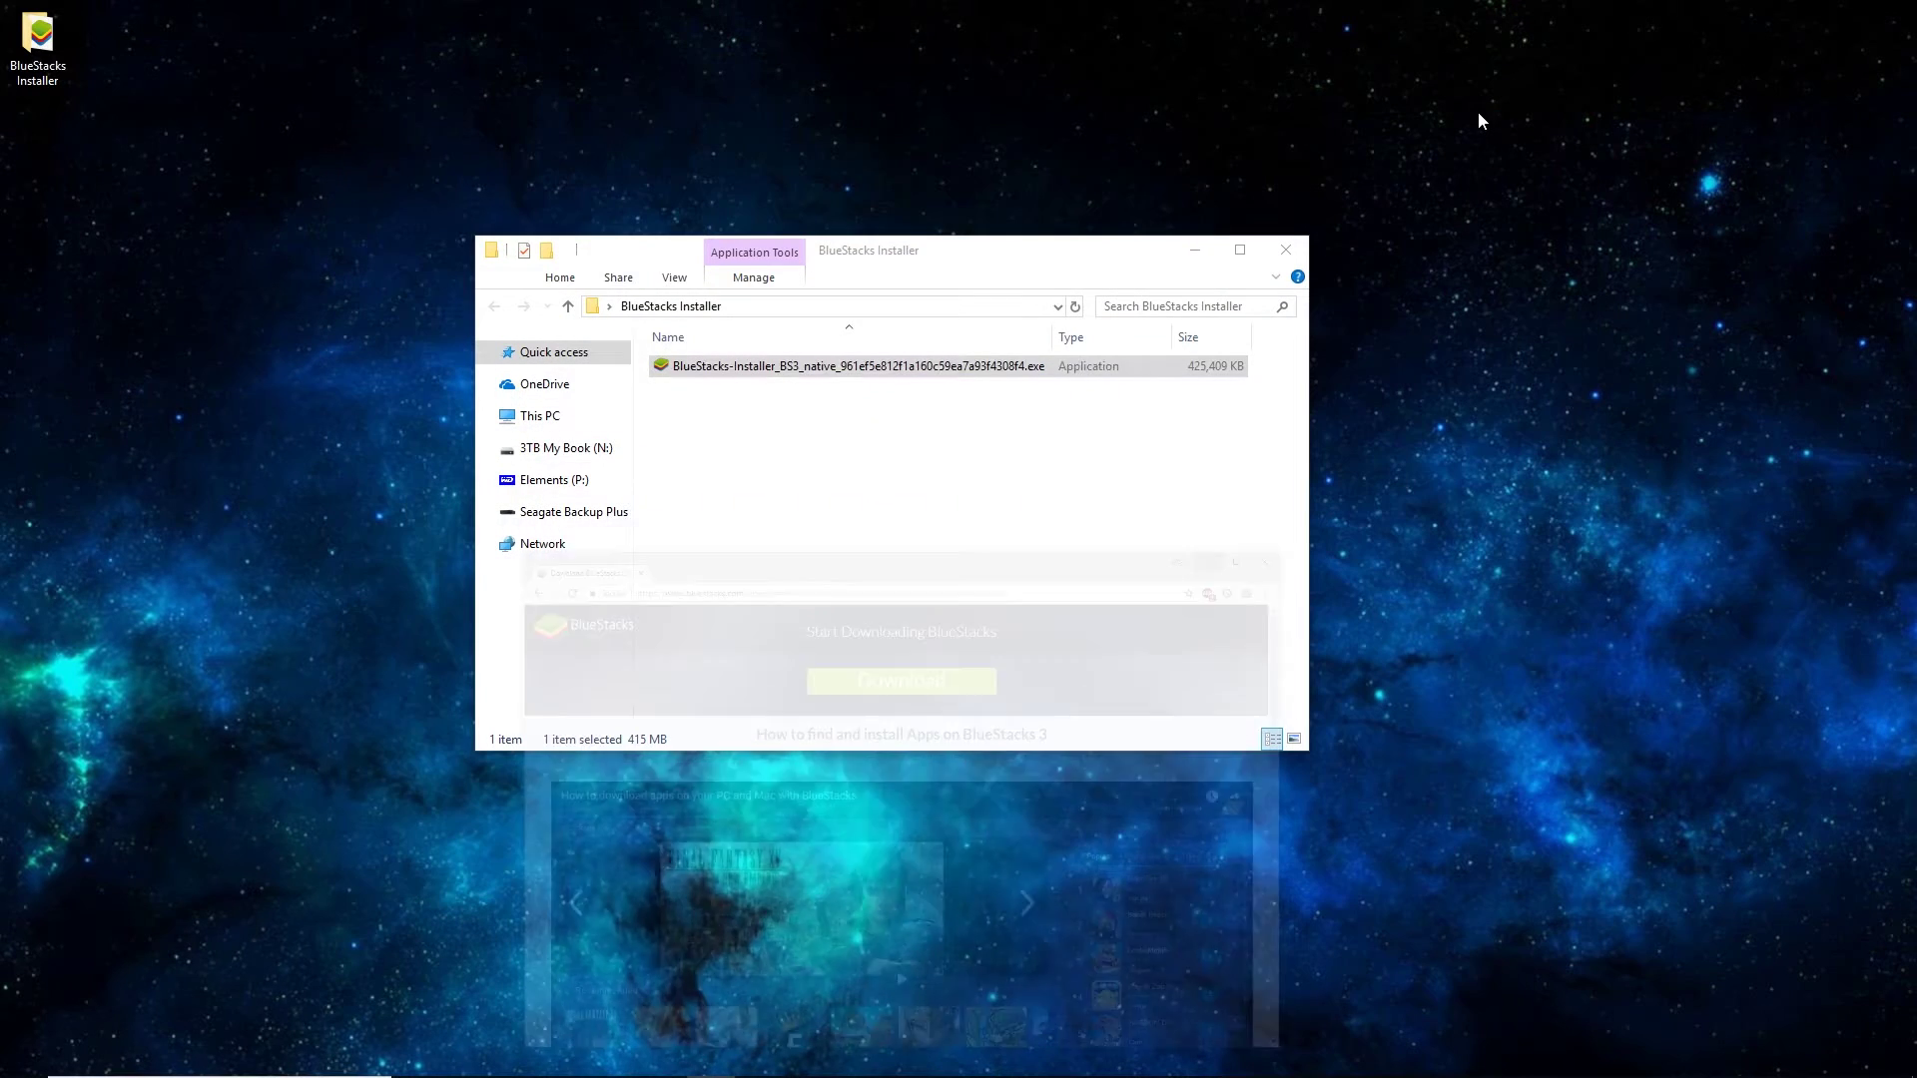
left_click(895, 370)
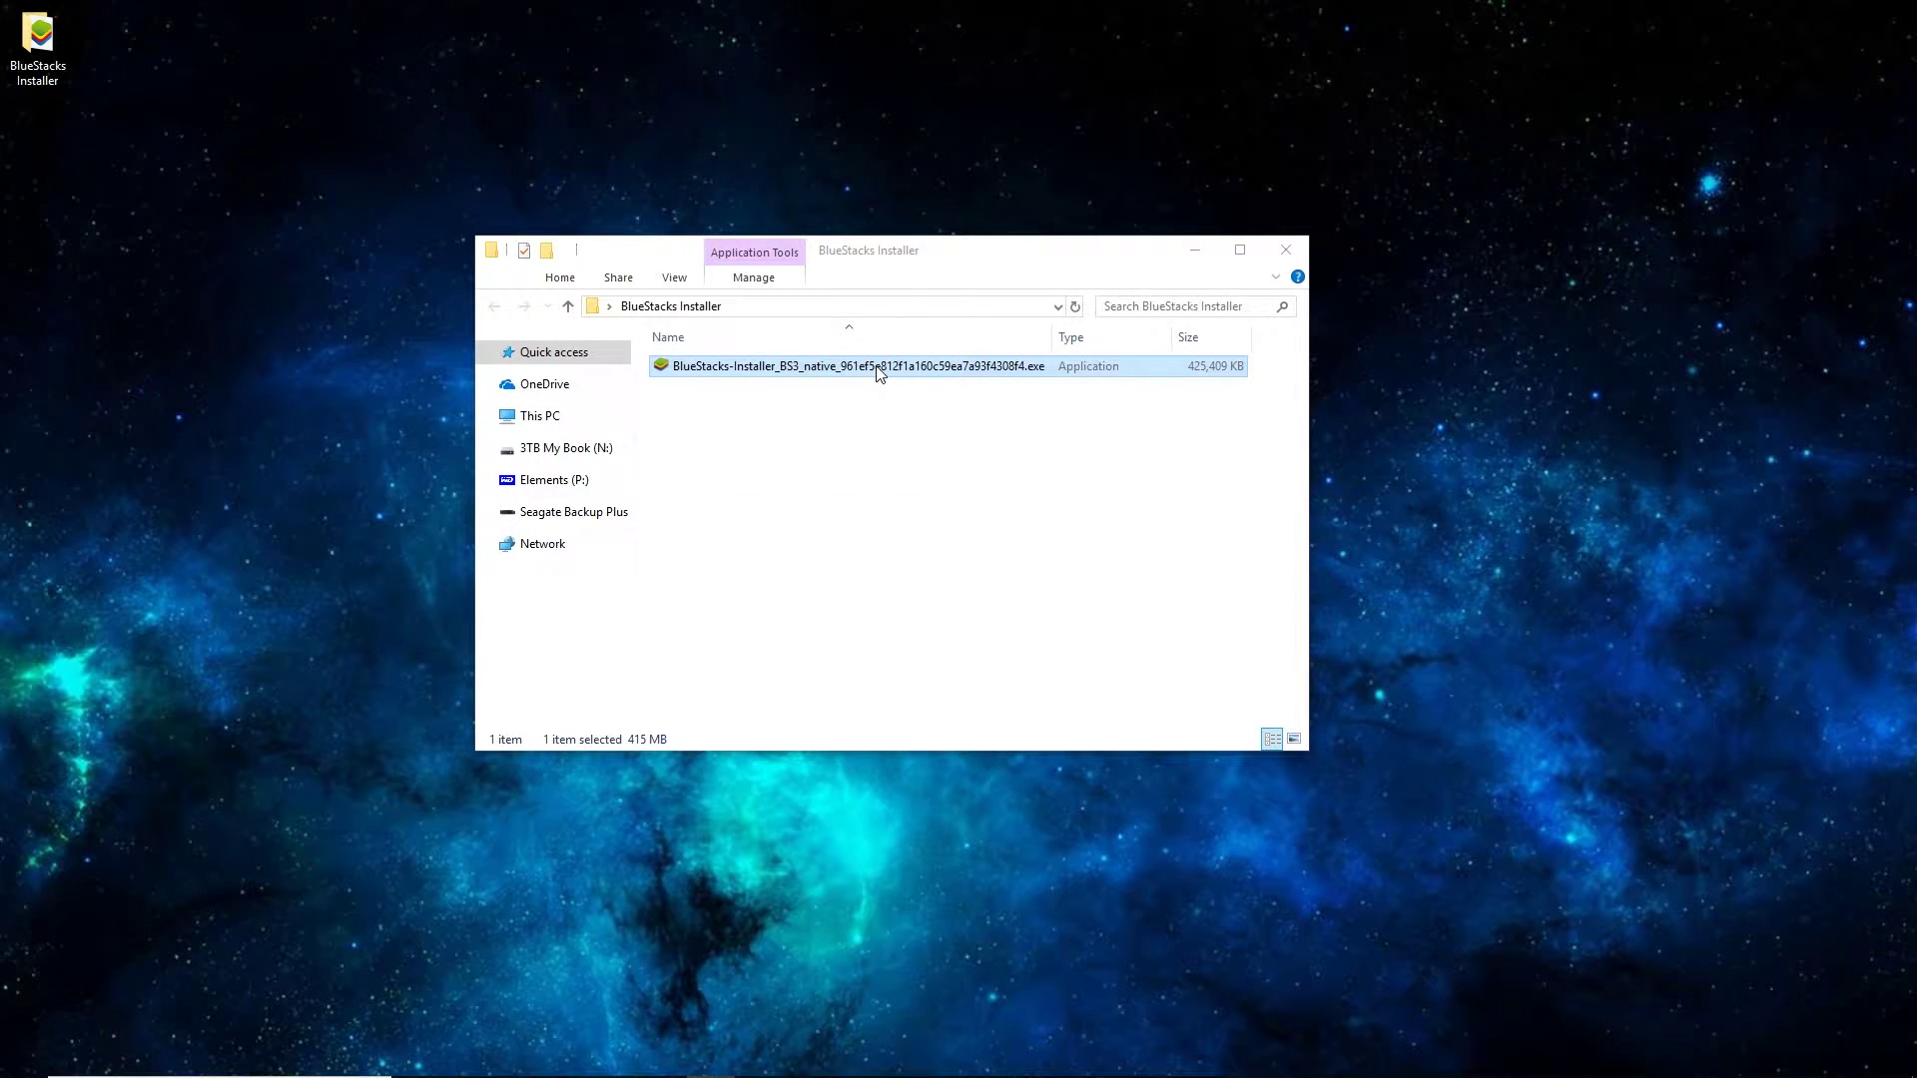
double_click(912, 373)
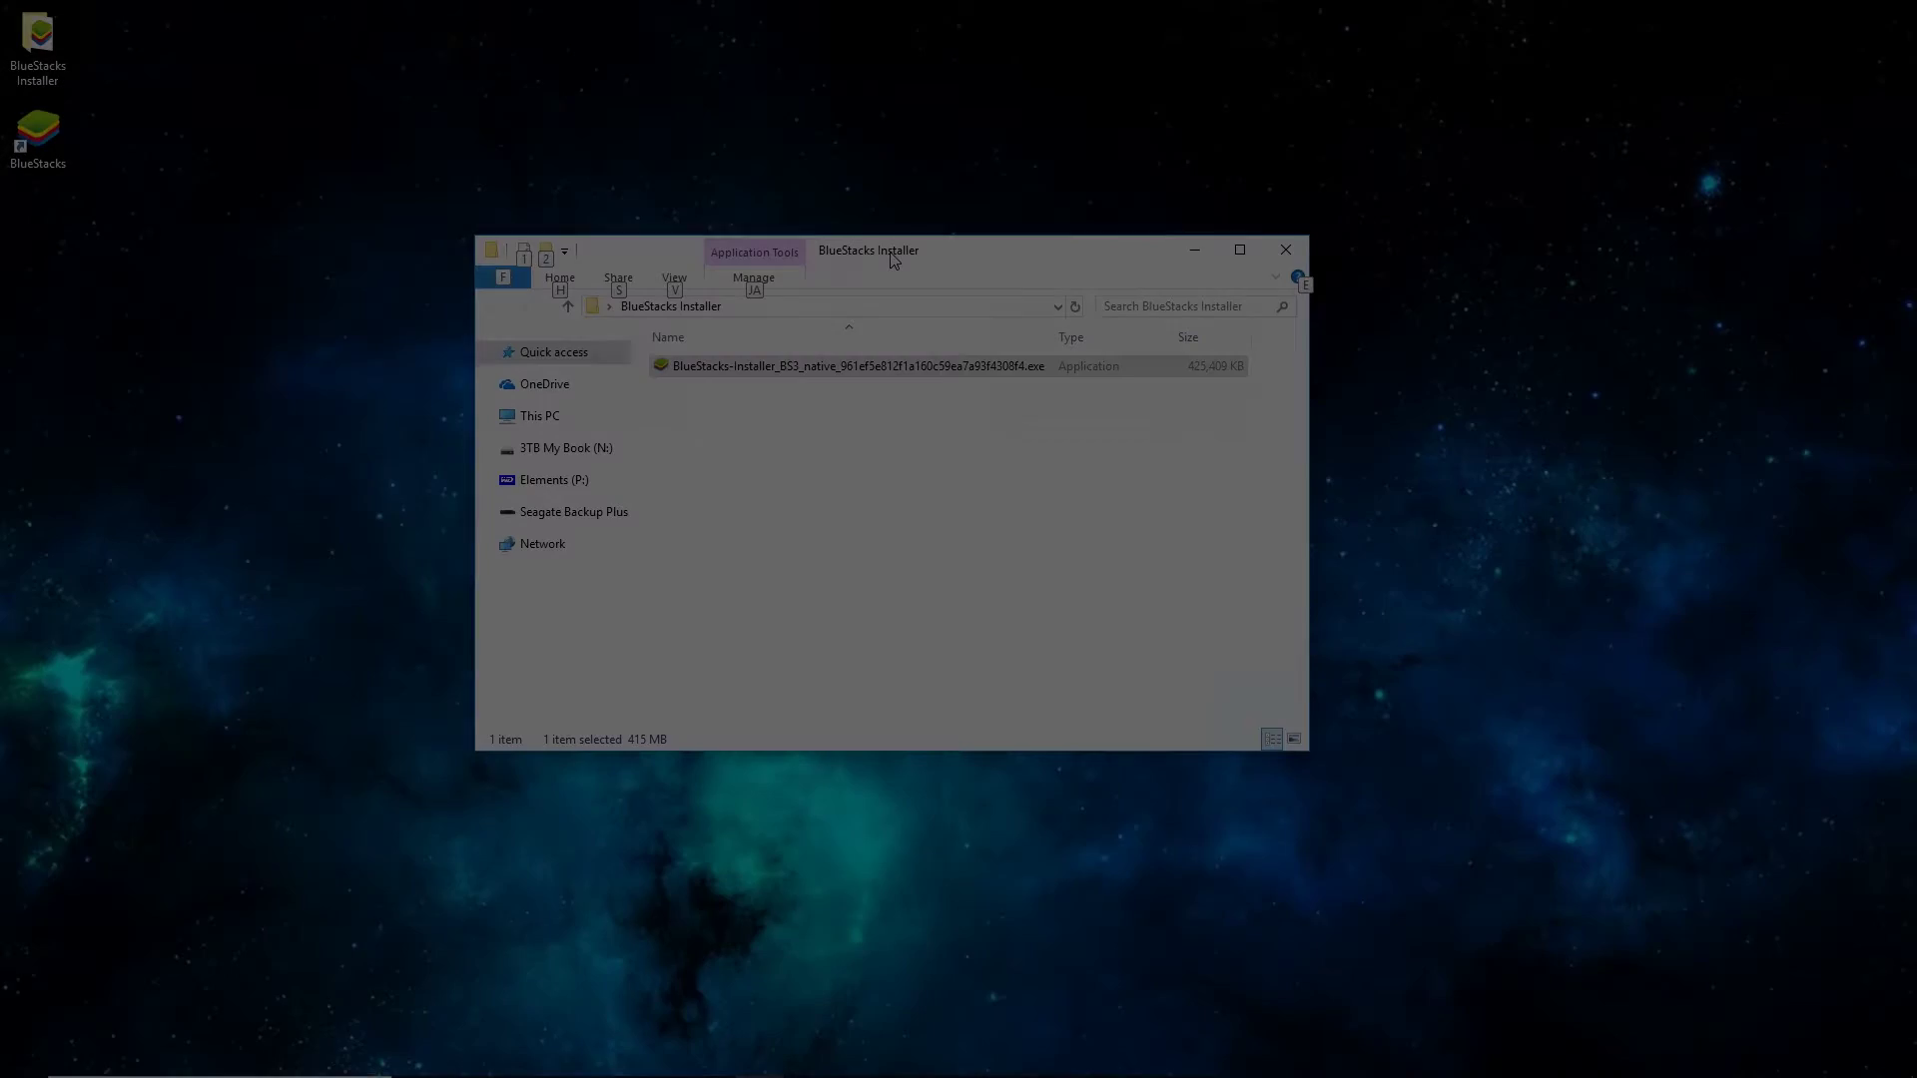
left_click(892, 257)
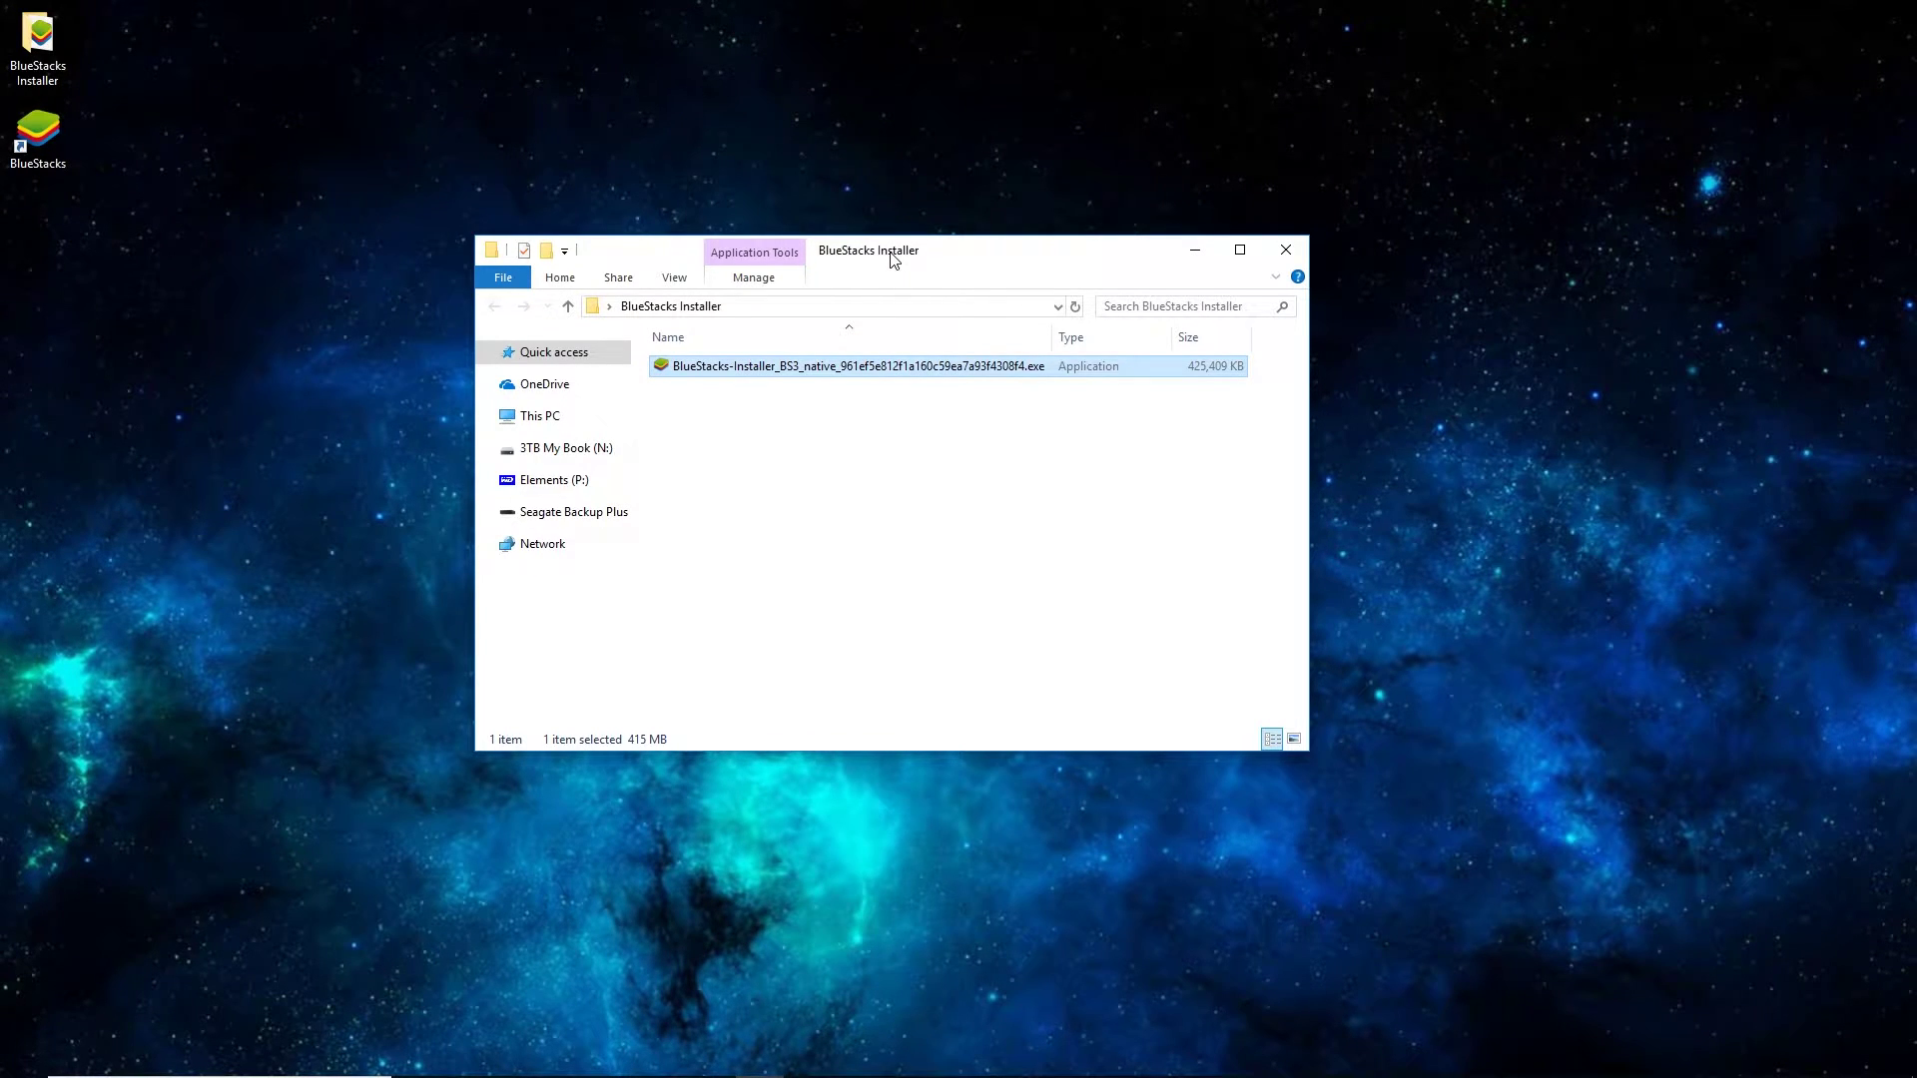
Step: Launch BlueStacks from its desktop shortcut and show the installed apps
left_click(40, 138)
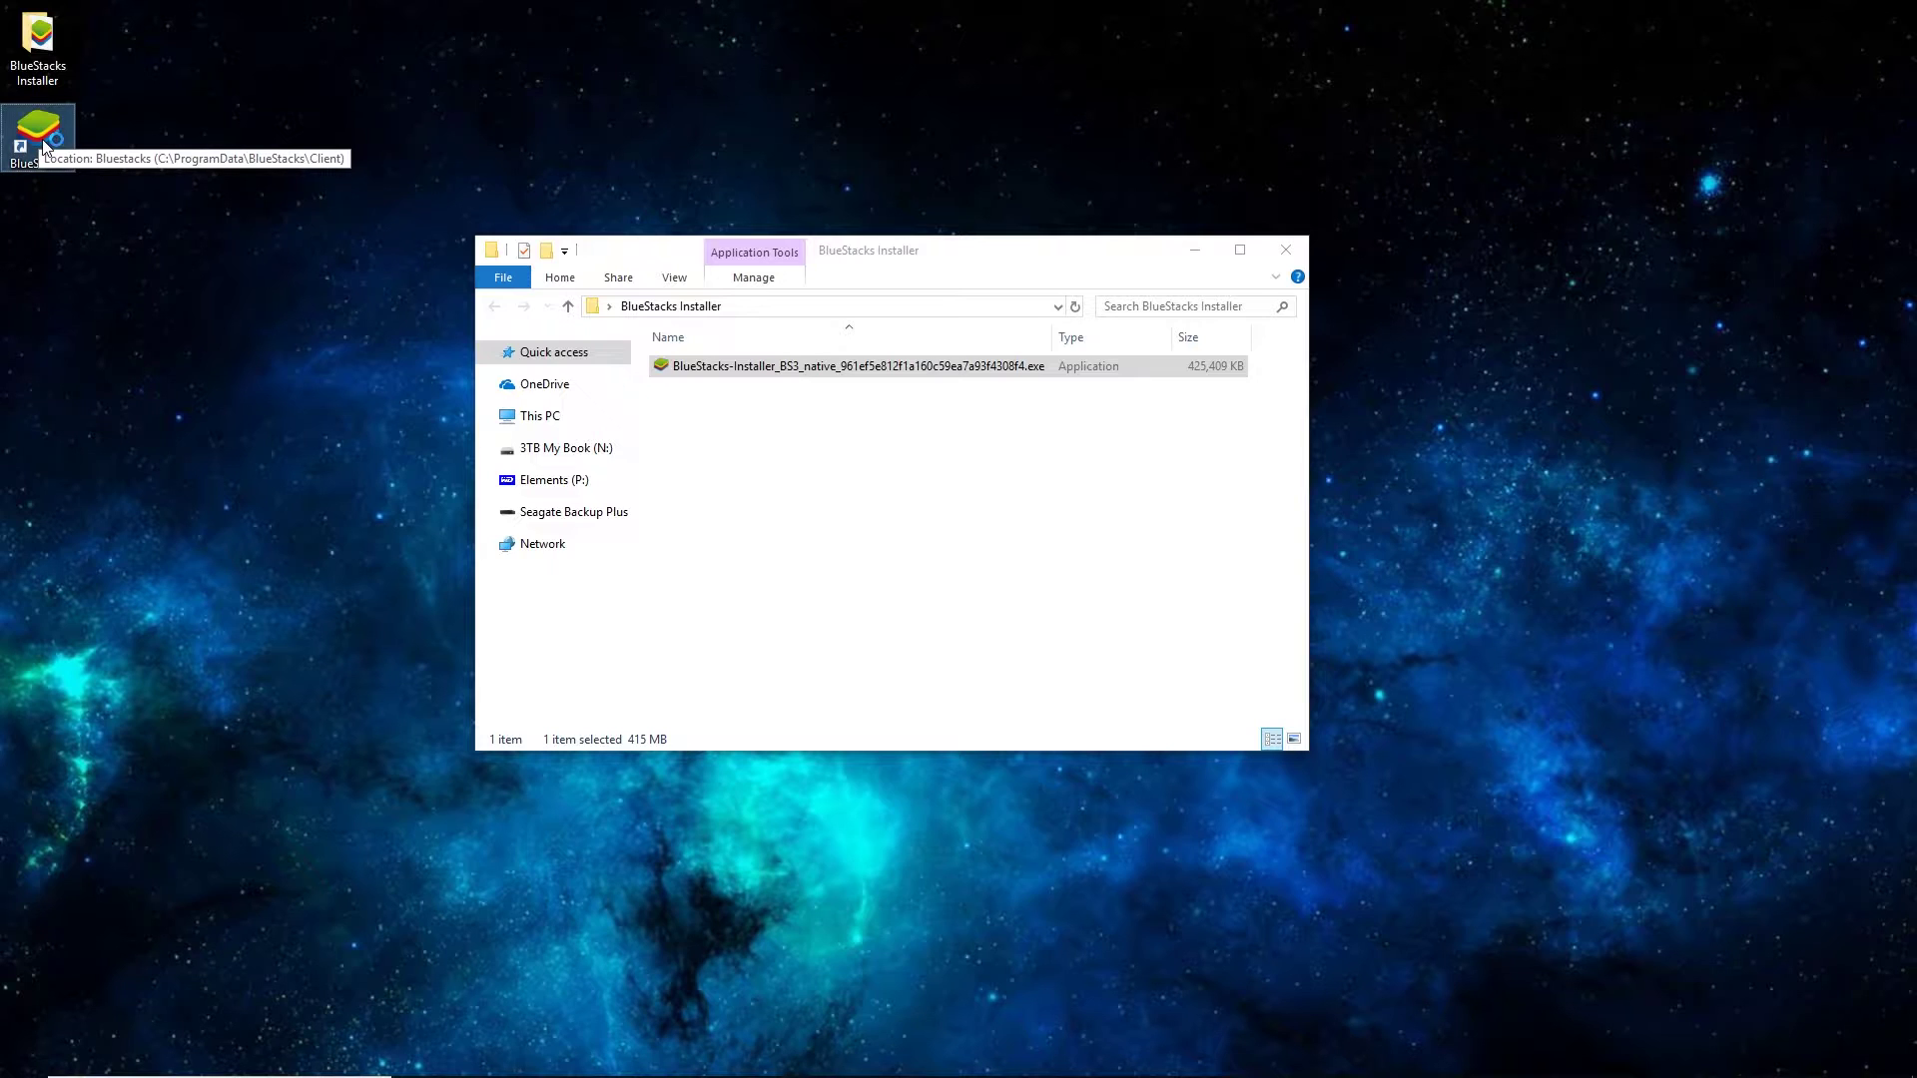
double_click(43, 143)
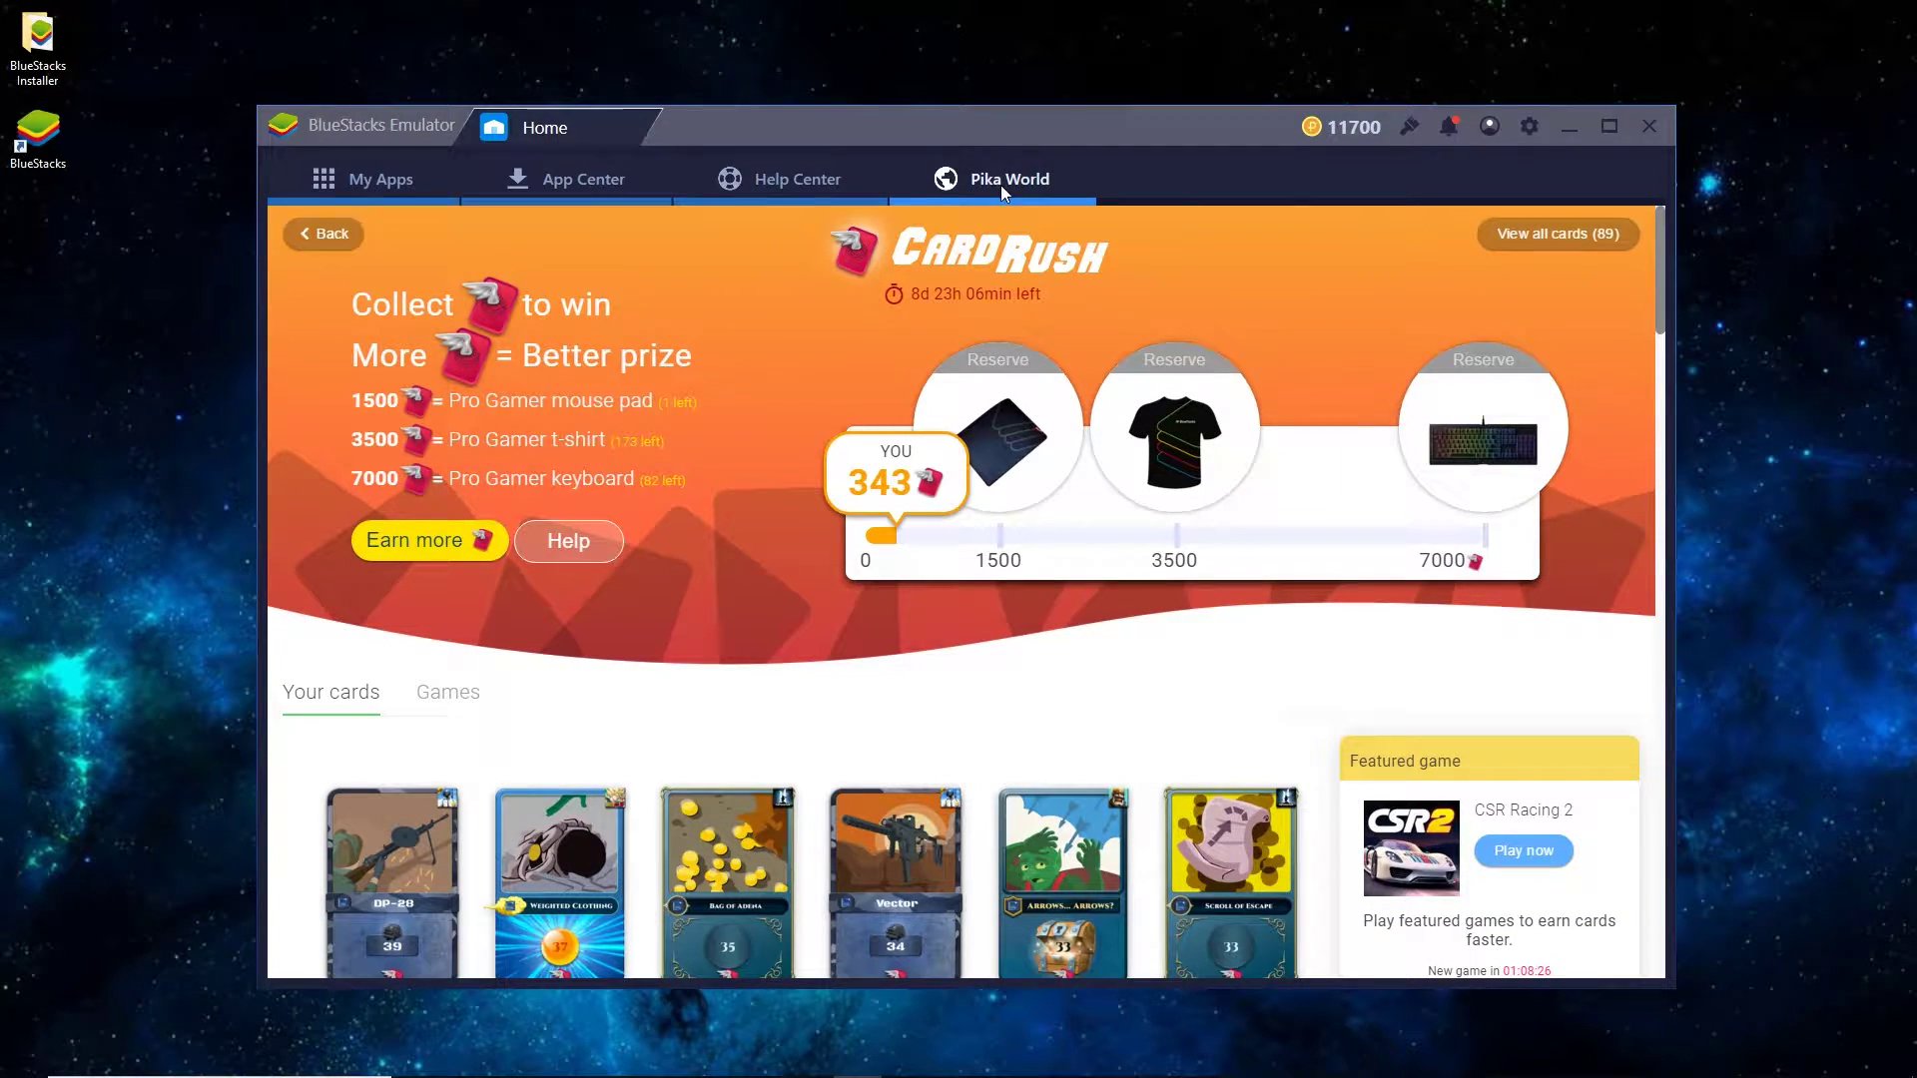
left_click(399, 179)
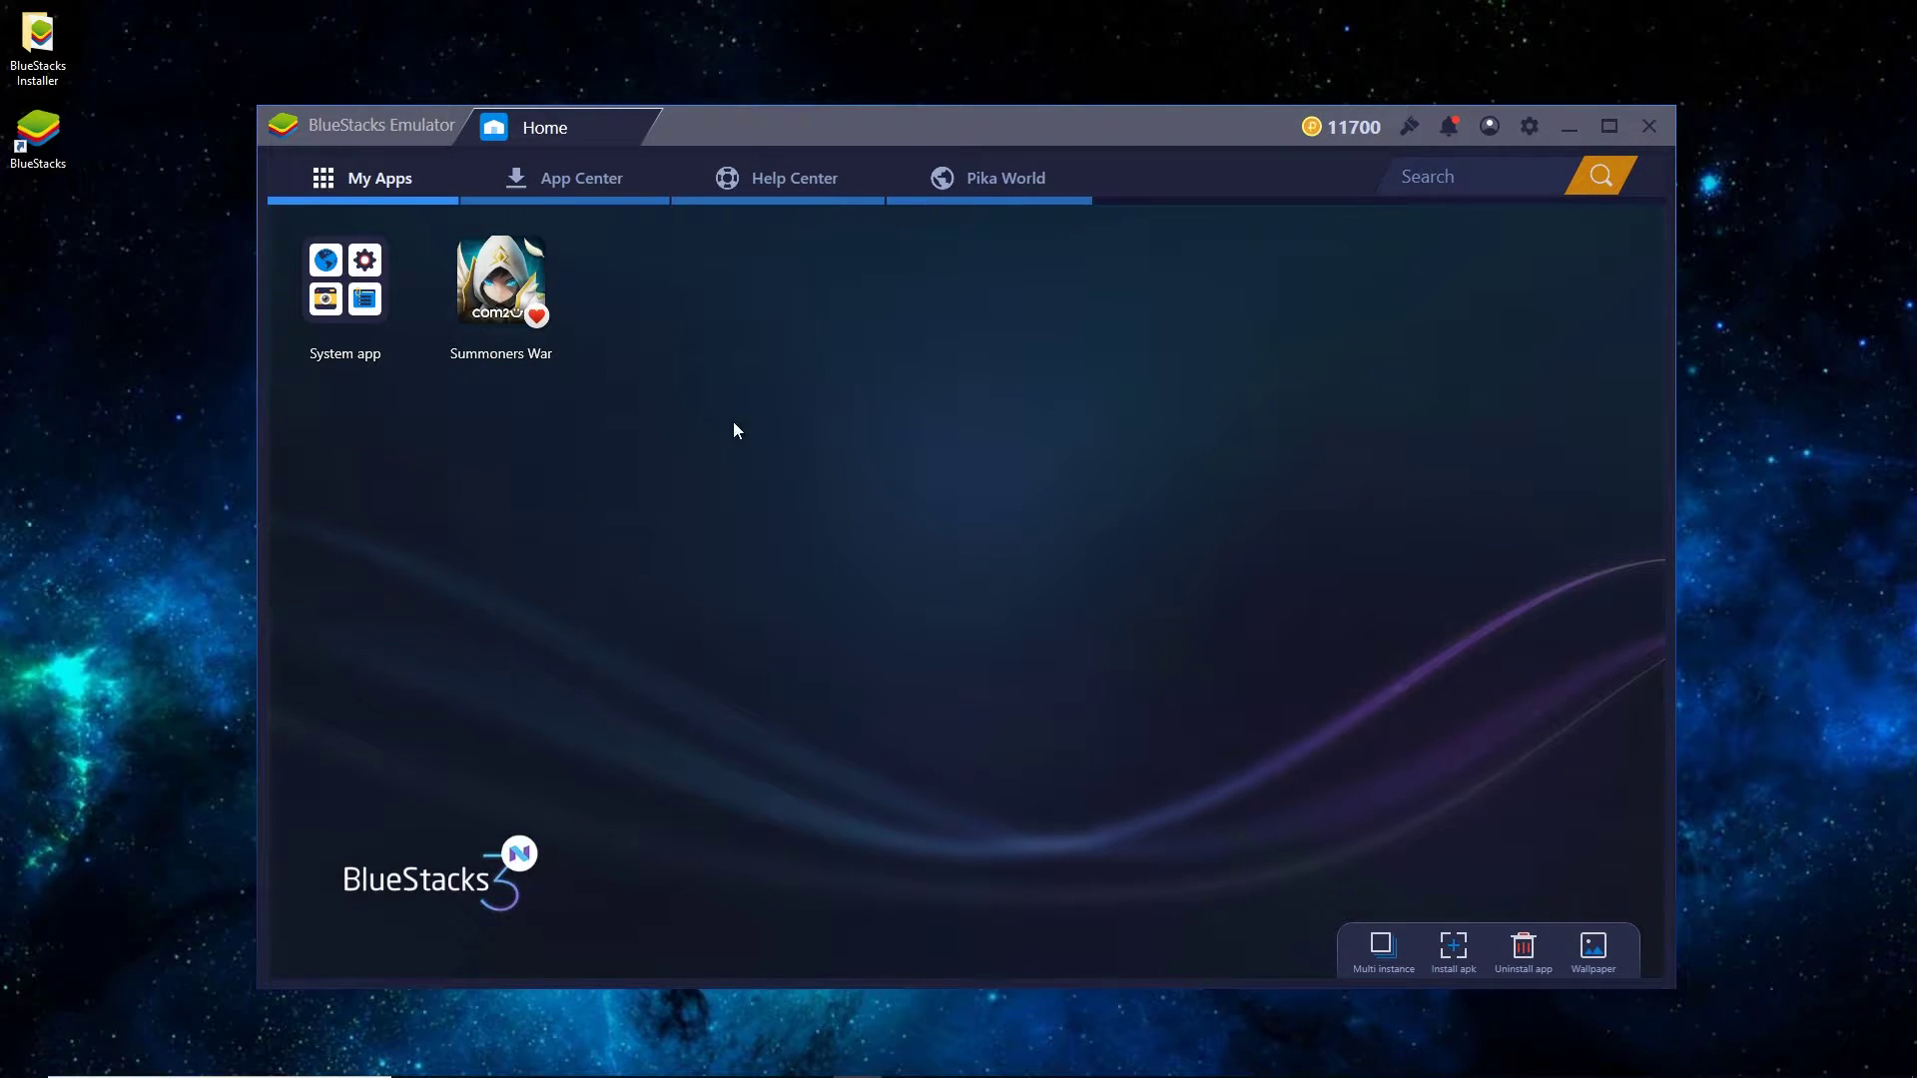
Step: Open the emulator's display settings and try the 1920 x 1080 aspect ratio
left_click(1529, 130)
left_click(1566, 151)
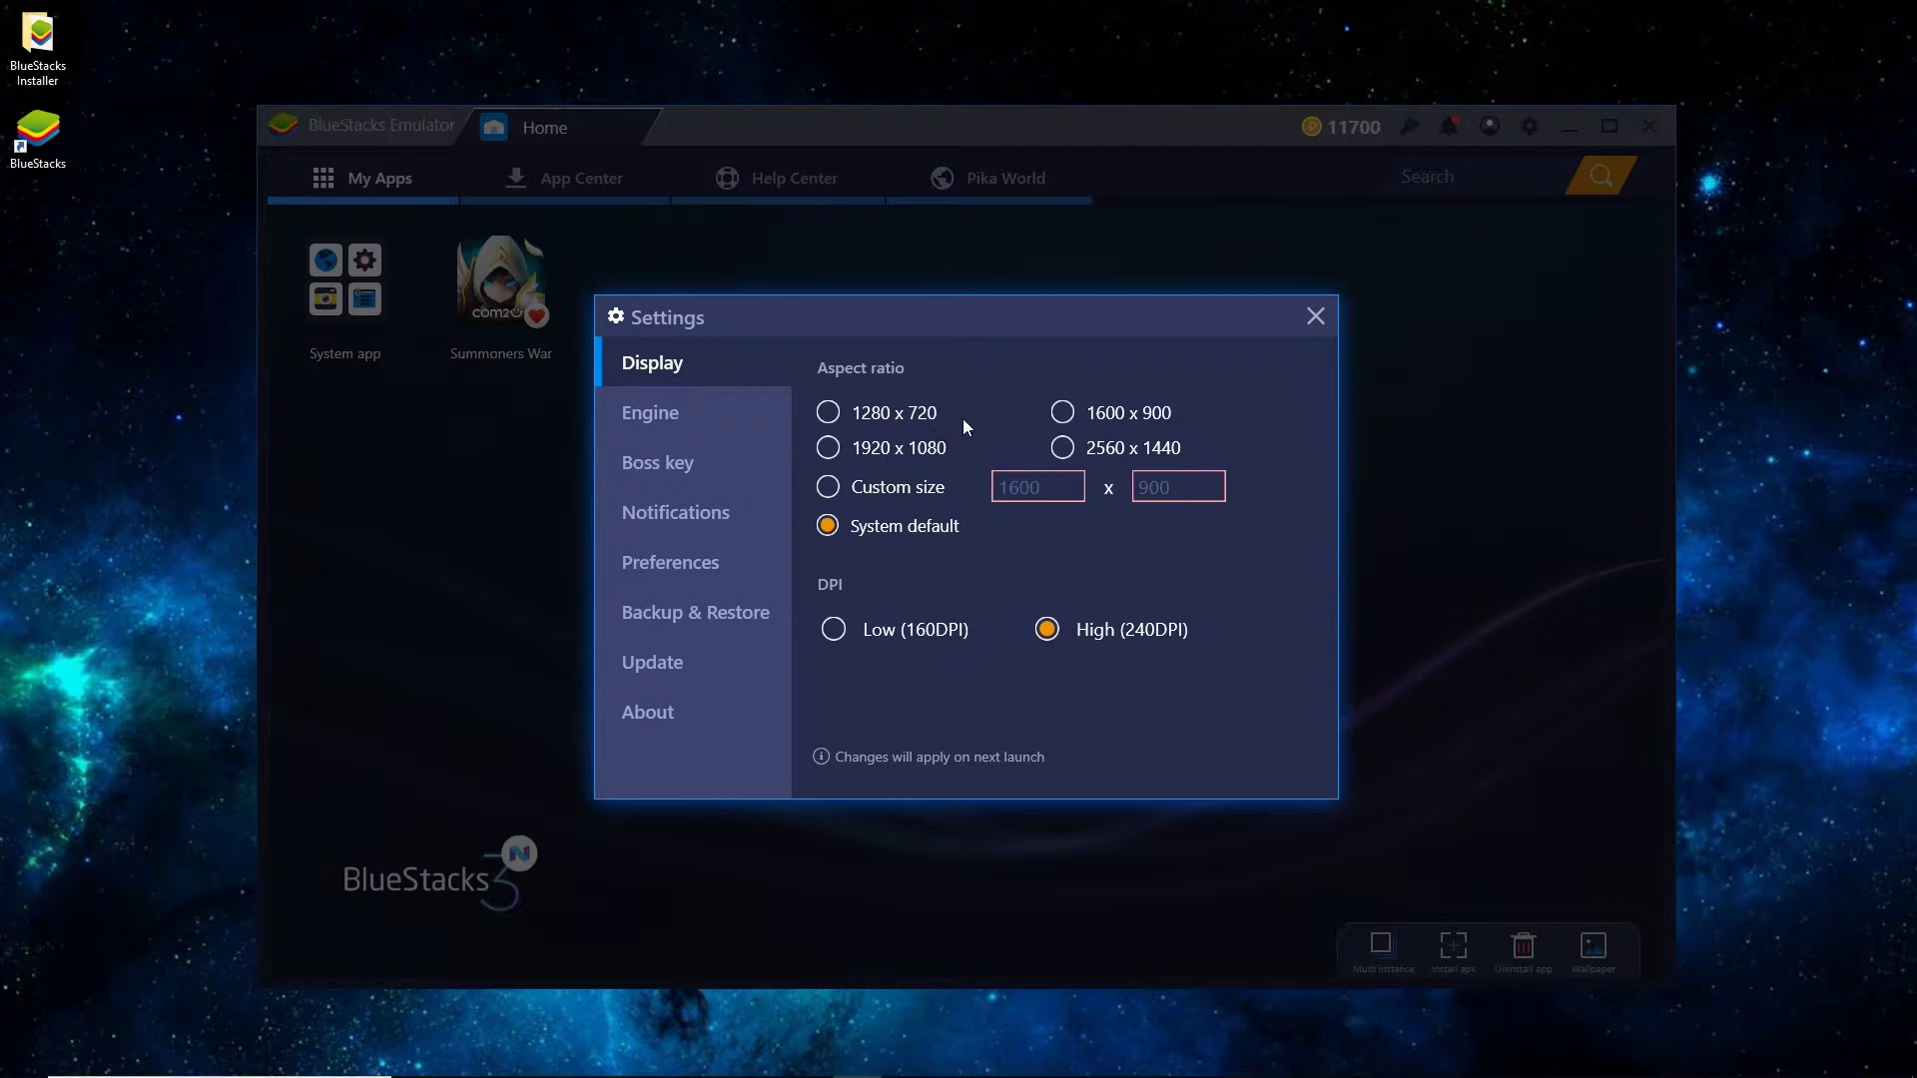
left_click(872, 451)
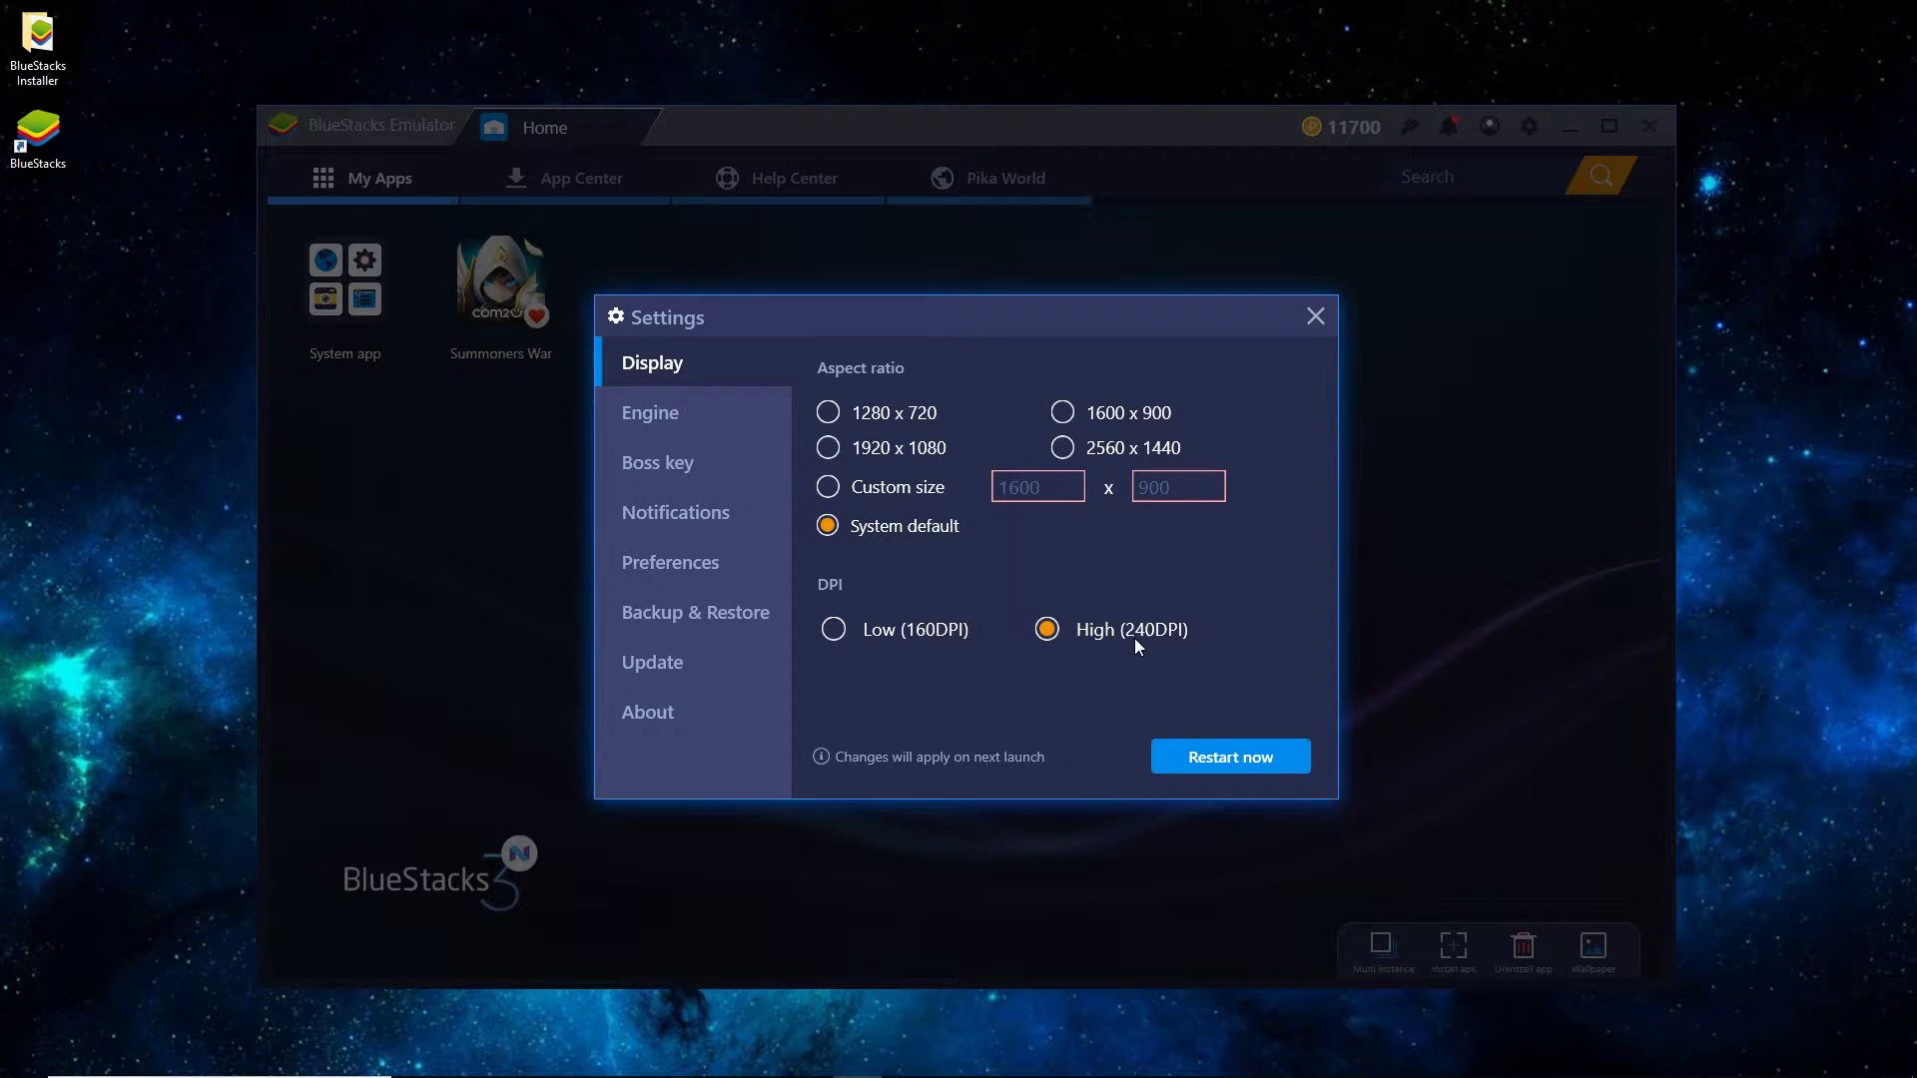
Step: In the engine settings, try DirectX, return the graphics mode to OpenGL and enable Advance graphics mode (beta)
left_click(655, 414)
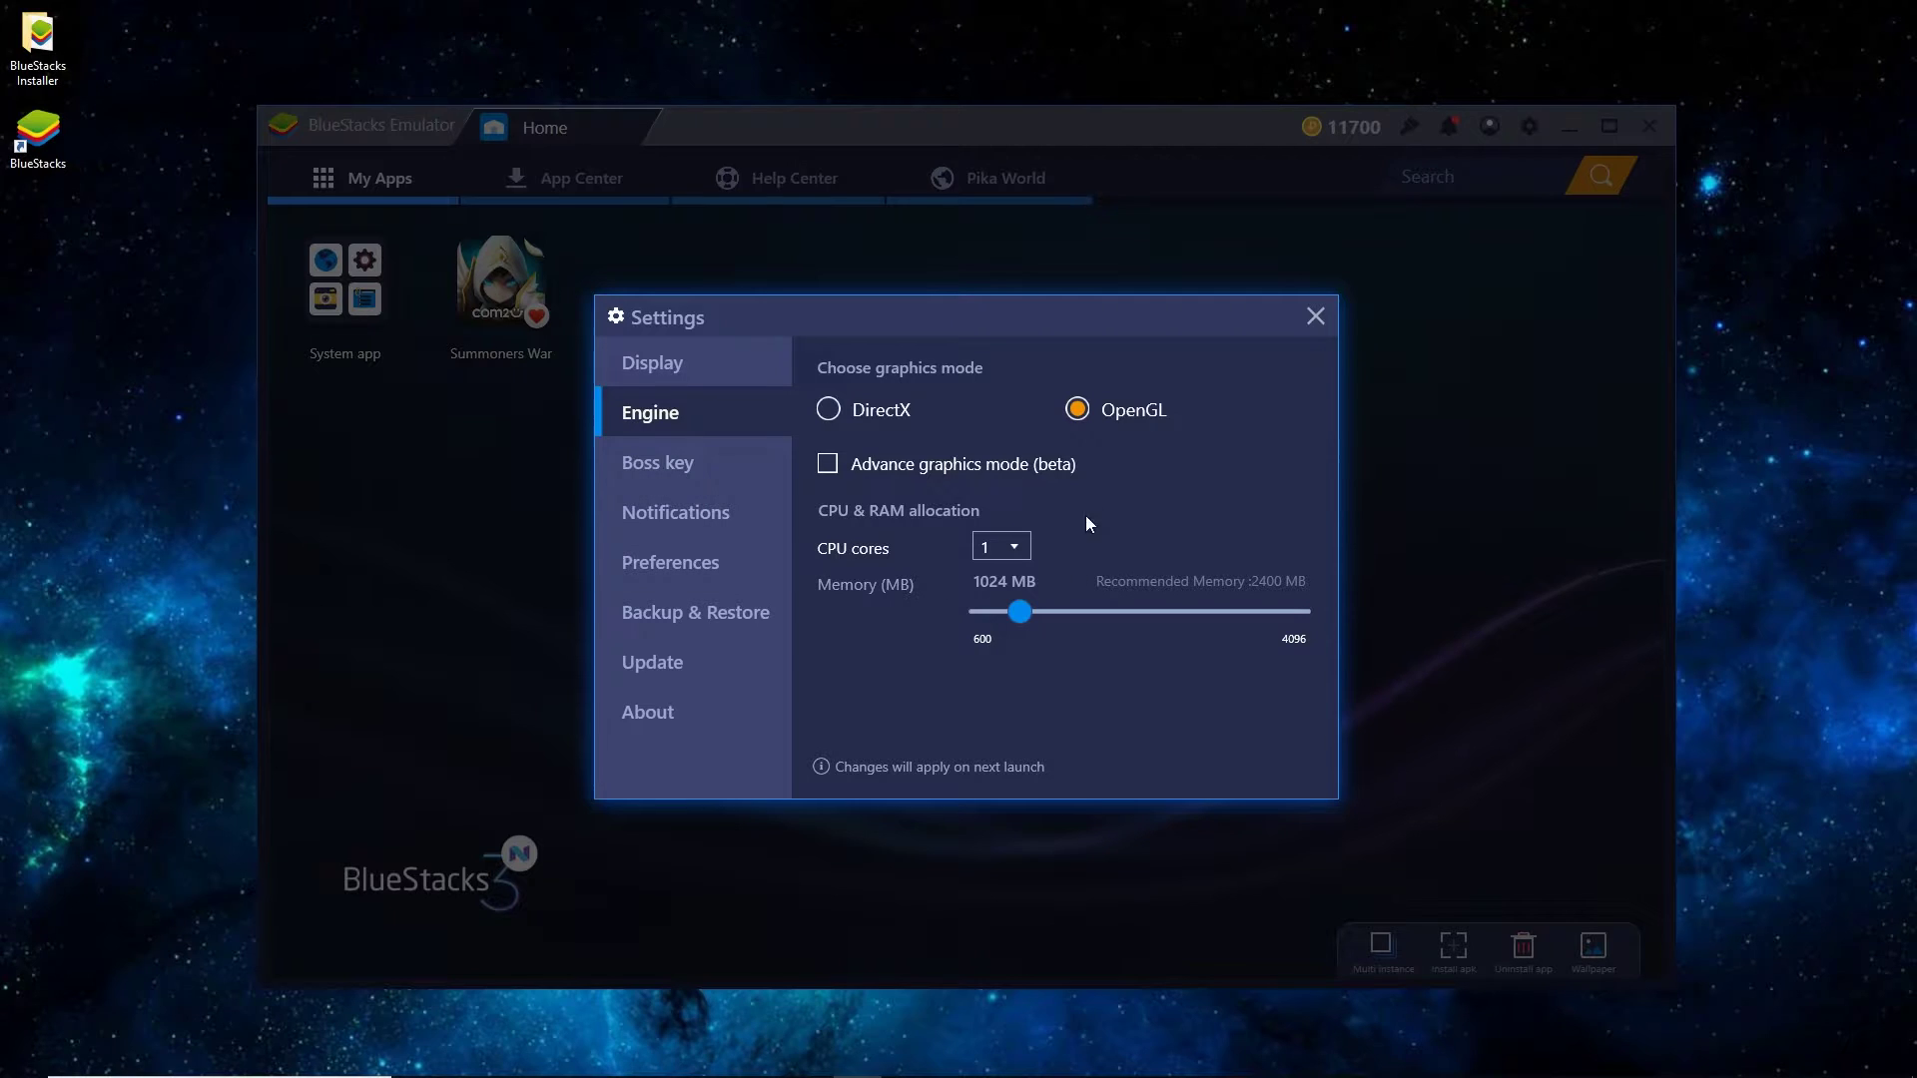
left_click(911, 409)
left_click(990, 405)
left_click(878, 399)
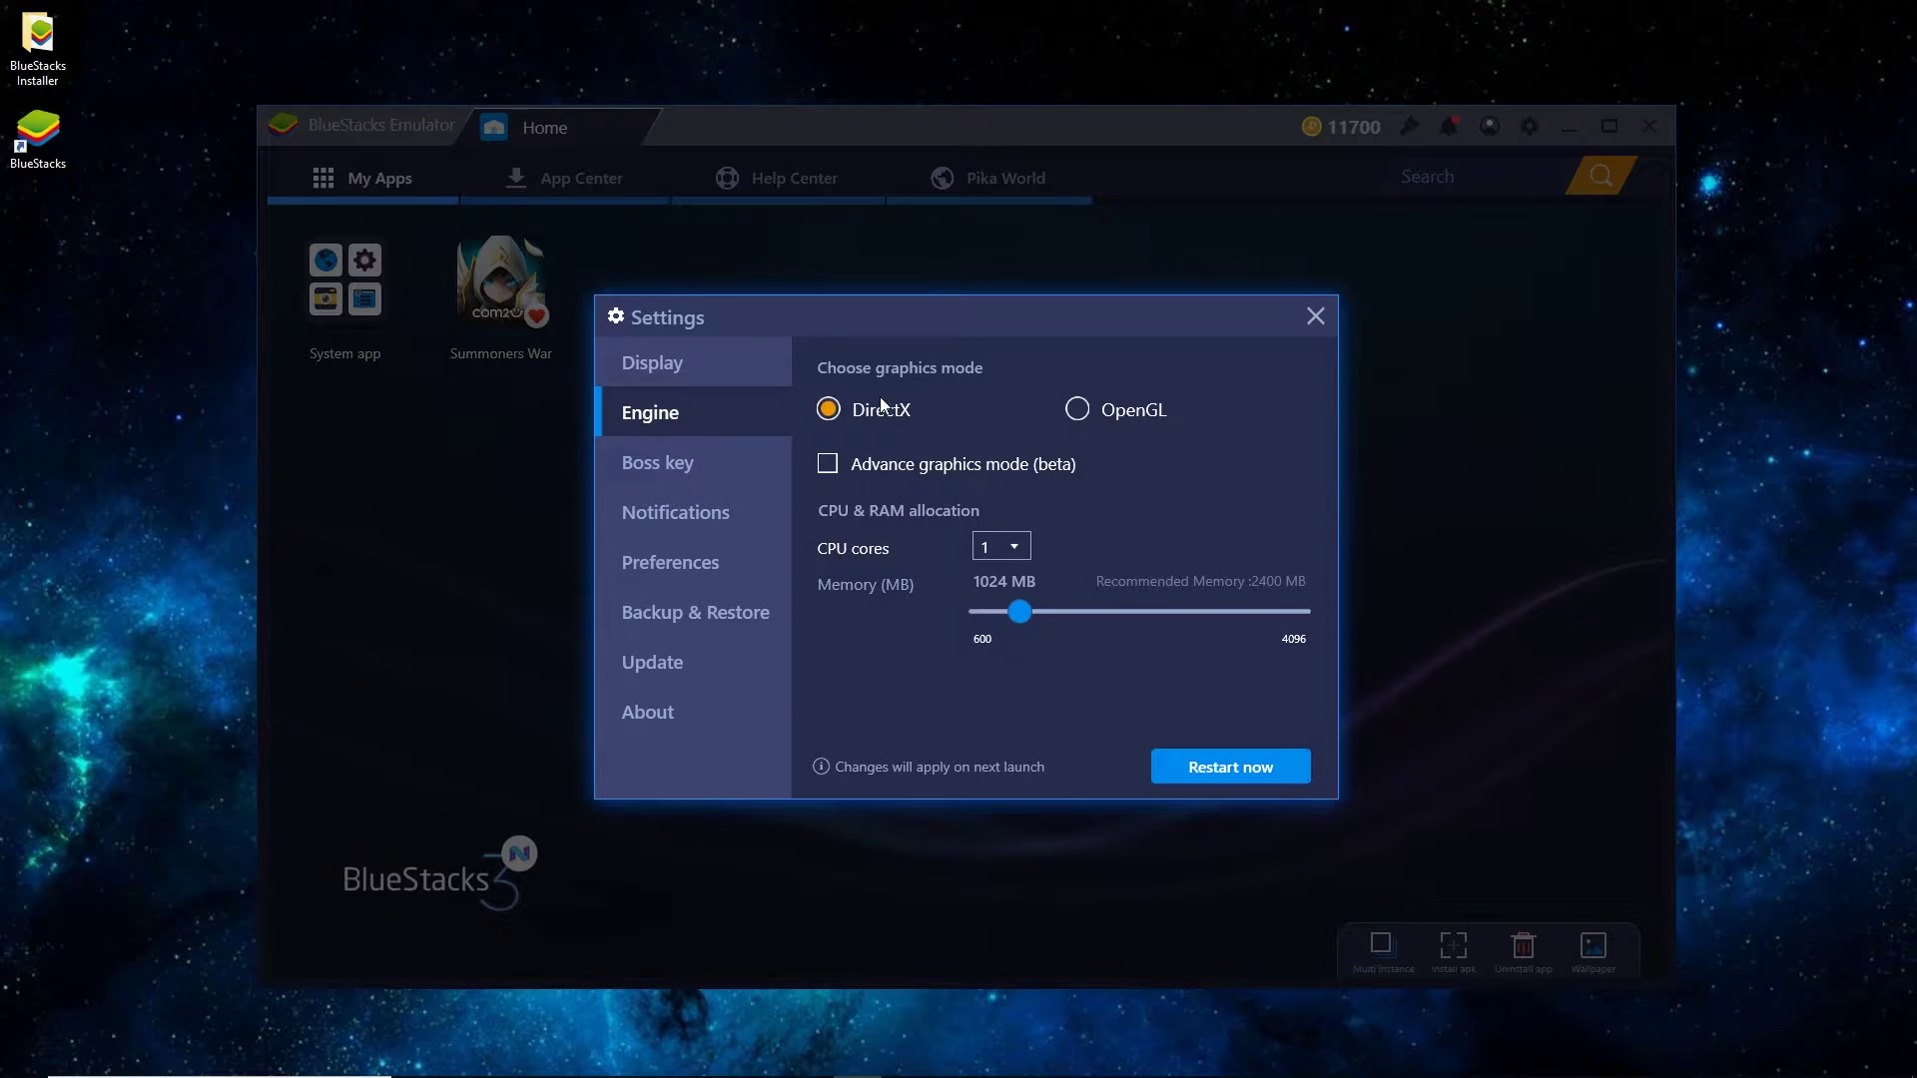
left_click(1111, 417)
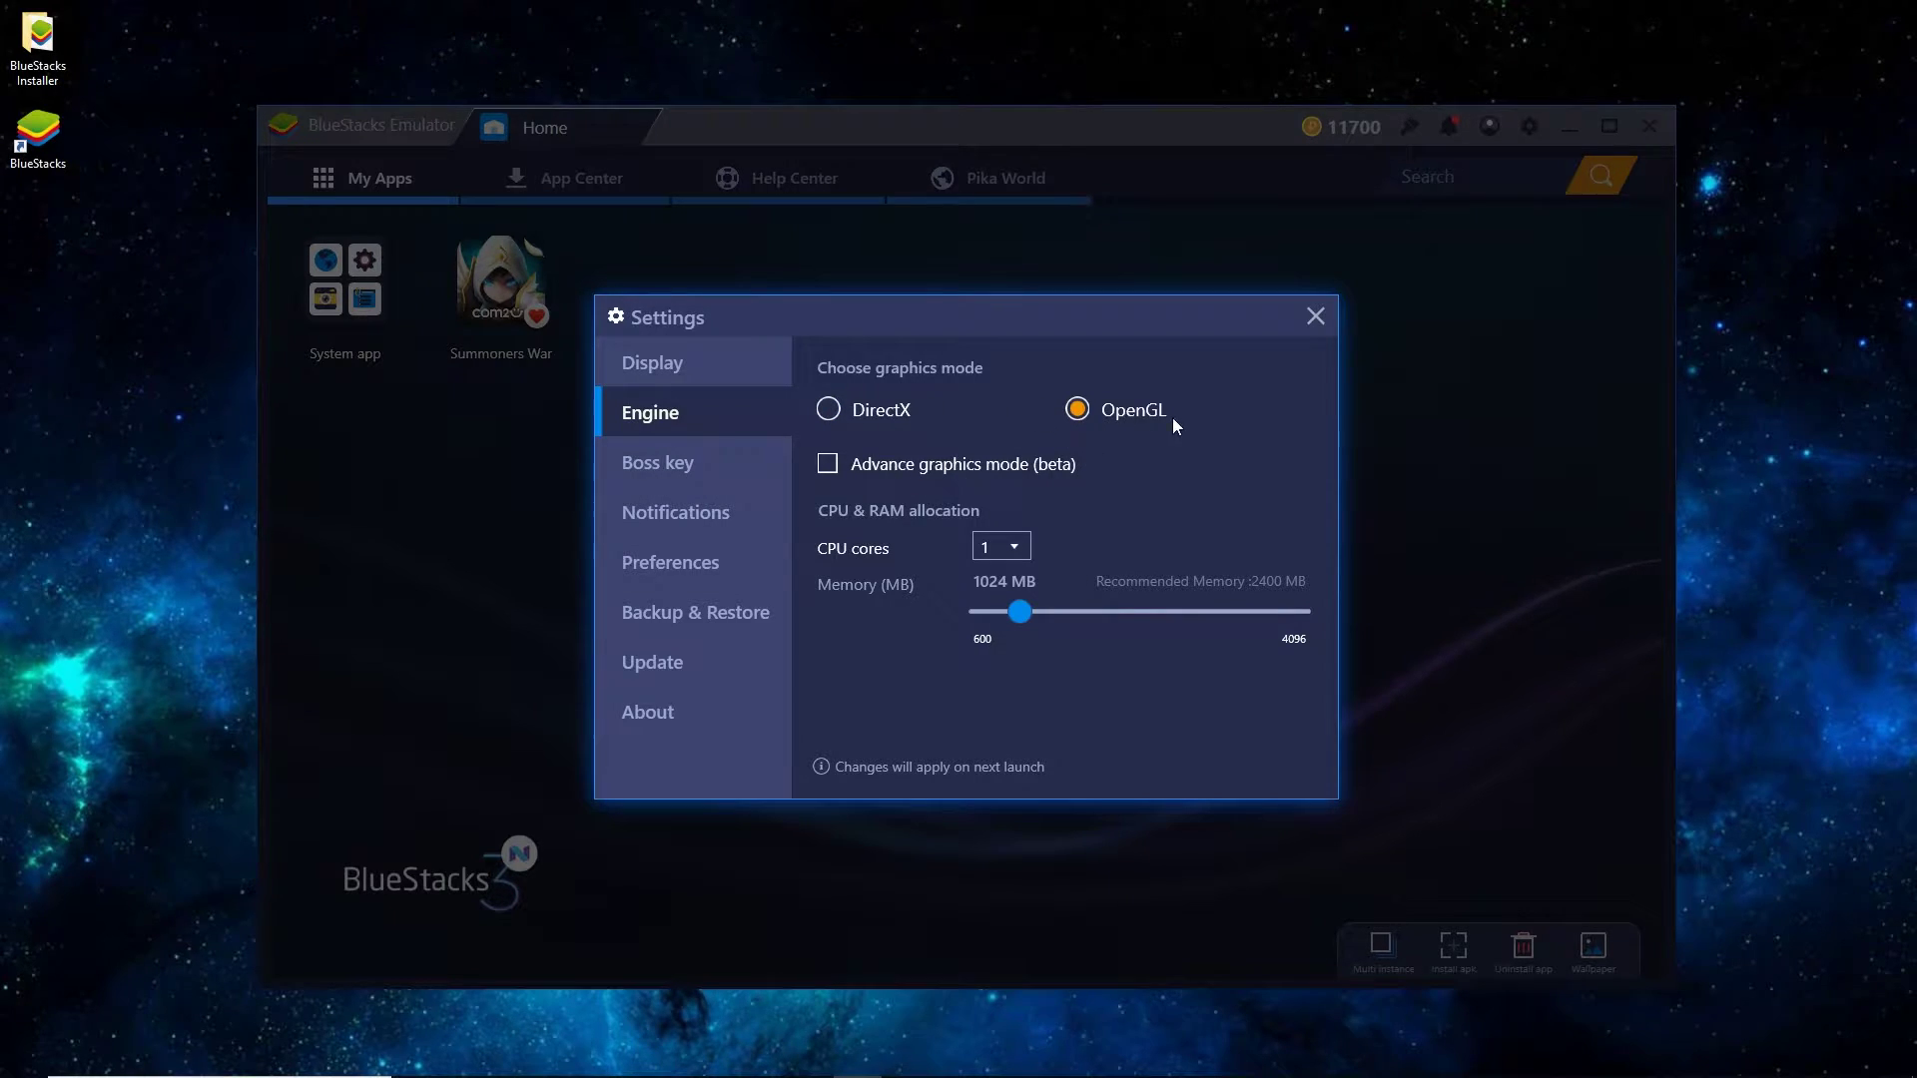
left_click(896, 464)
Step: Allocate 4 CPU cores and more memory to the emulator, and restart it to apply the changes
left_click(1007, 549)
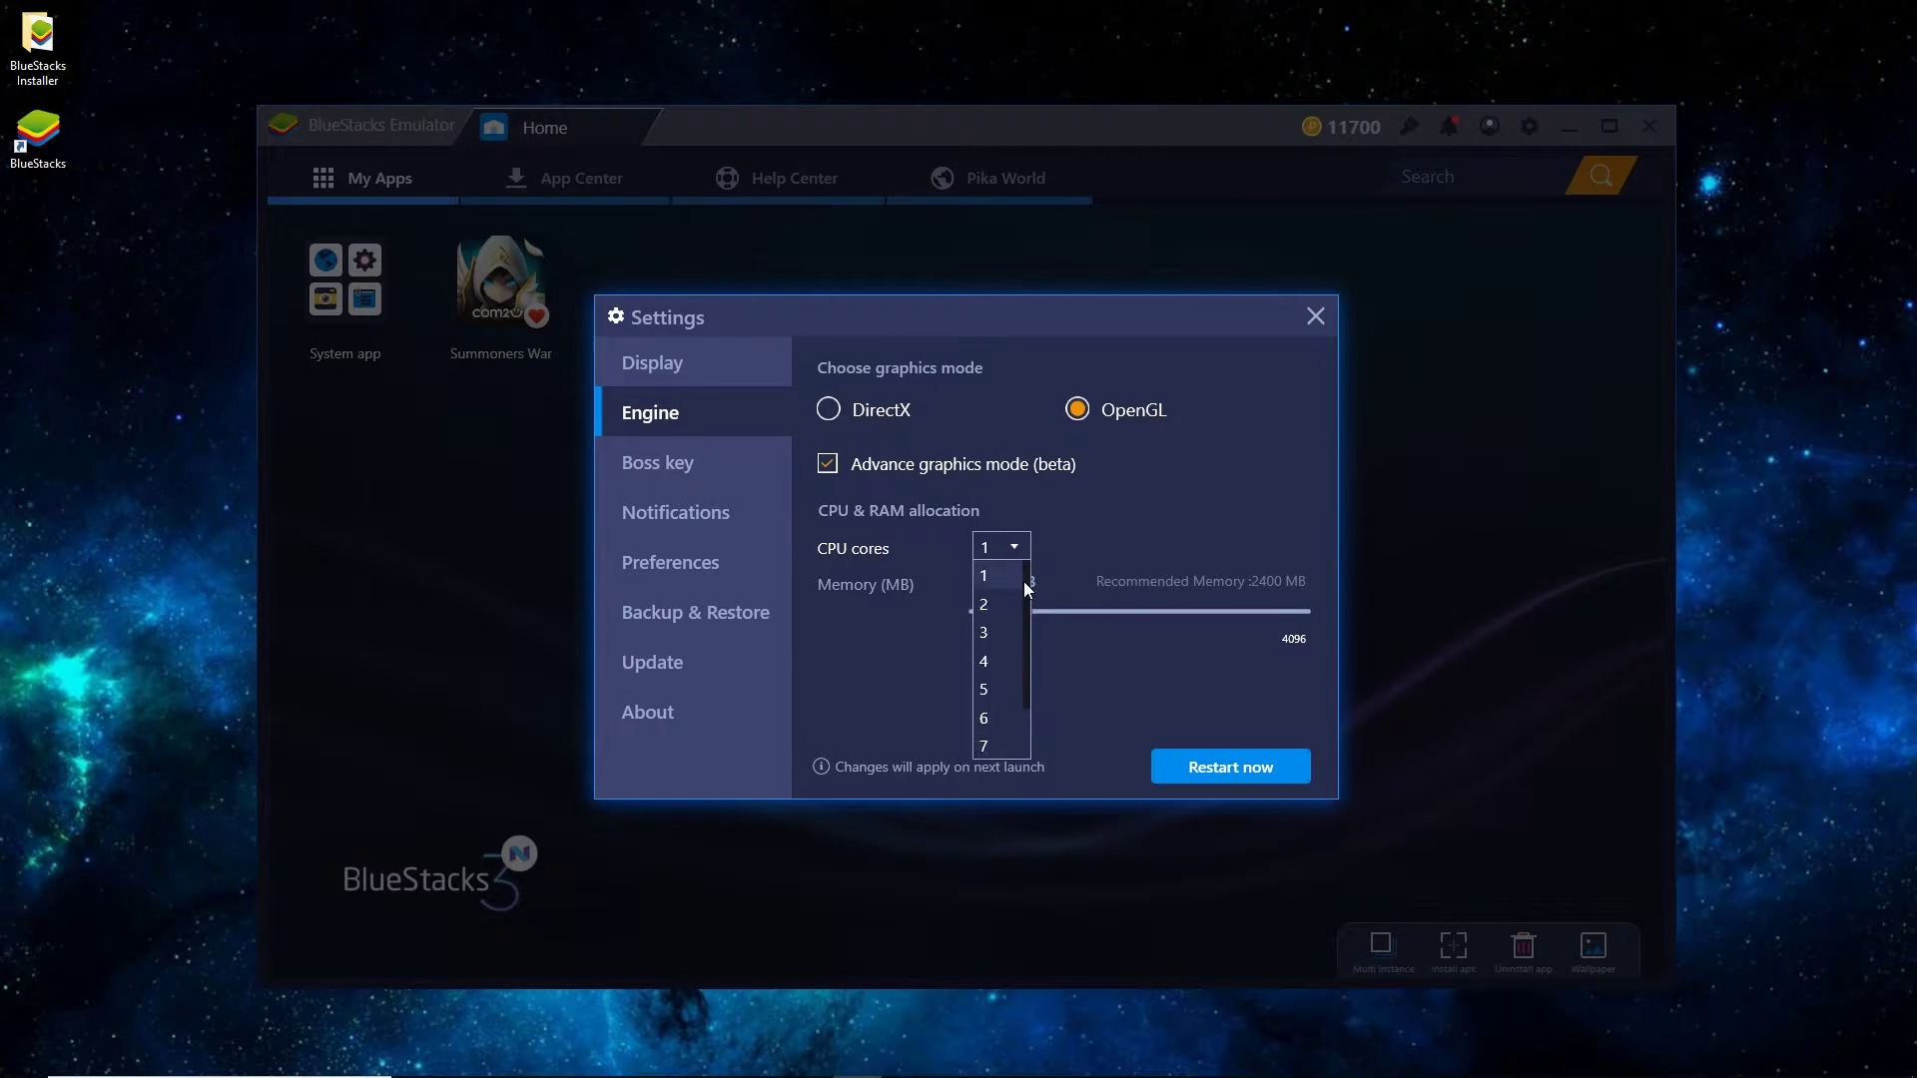
left_click_drag(1027, 641, 1003, 737)
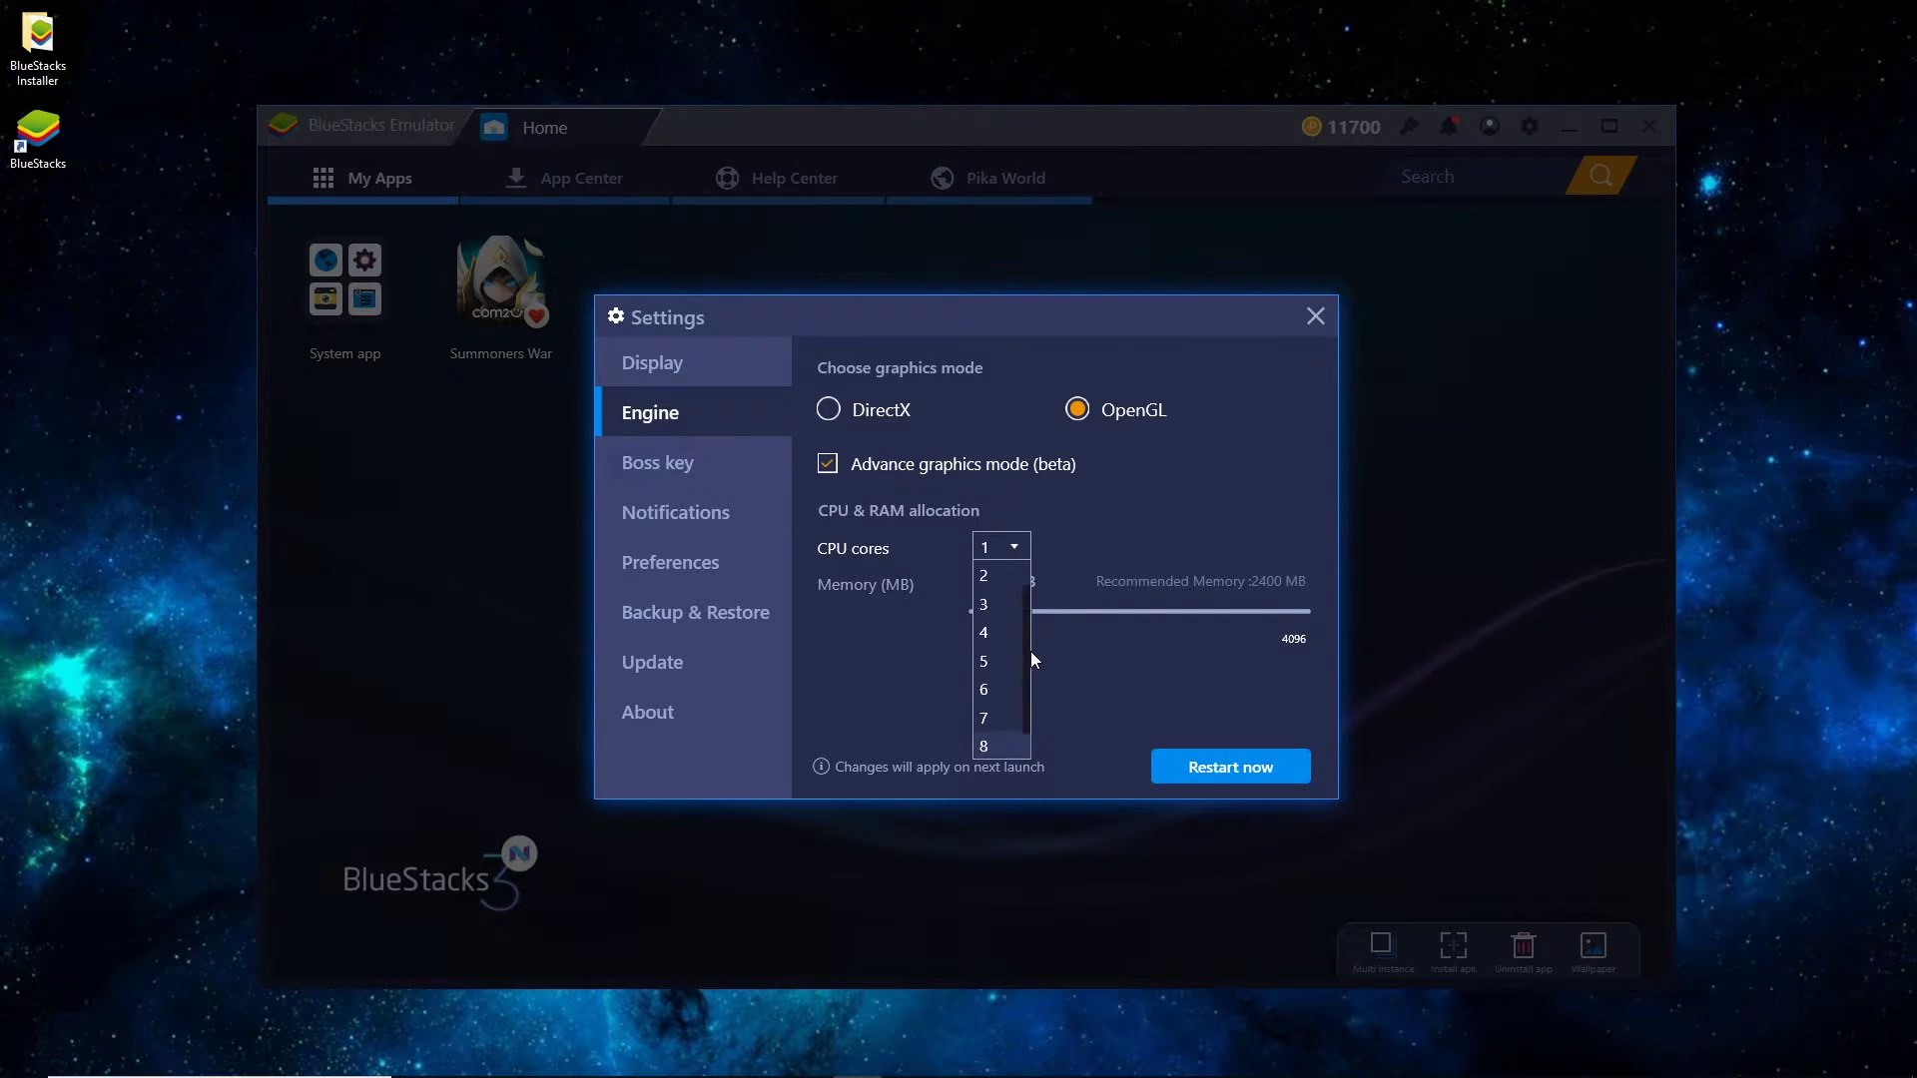
left_click(999, 635)
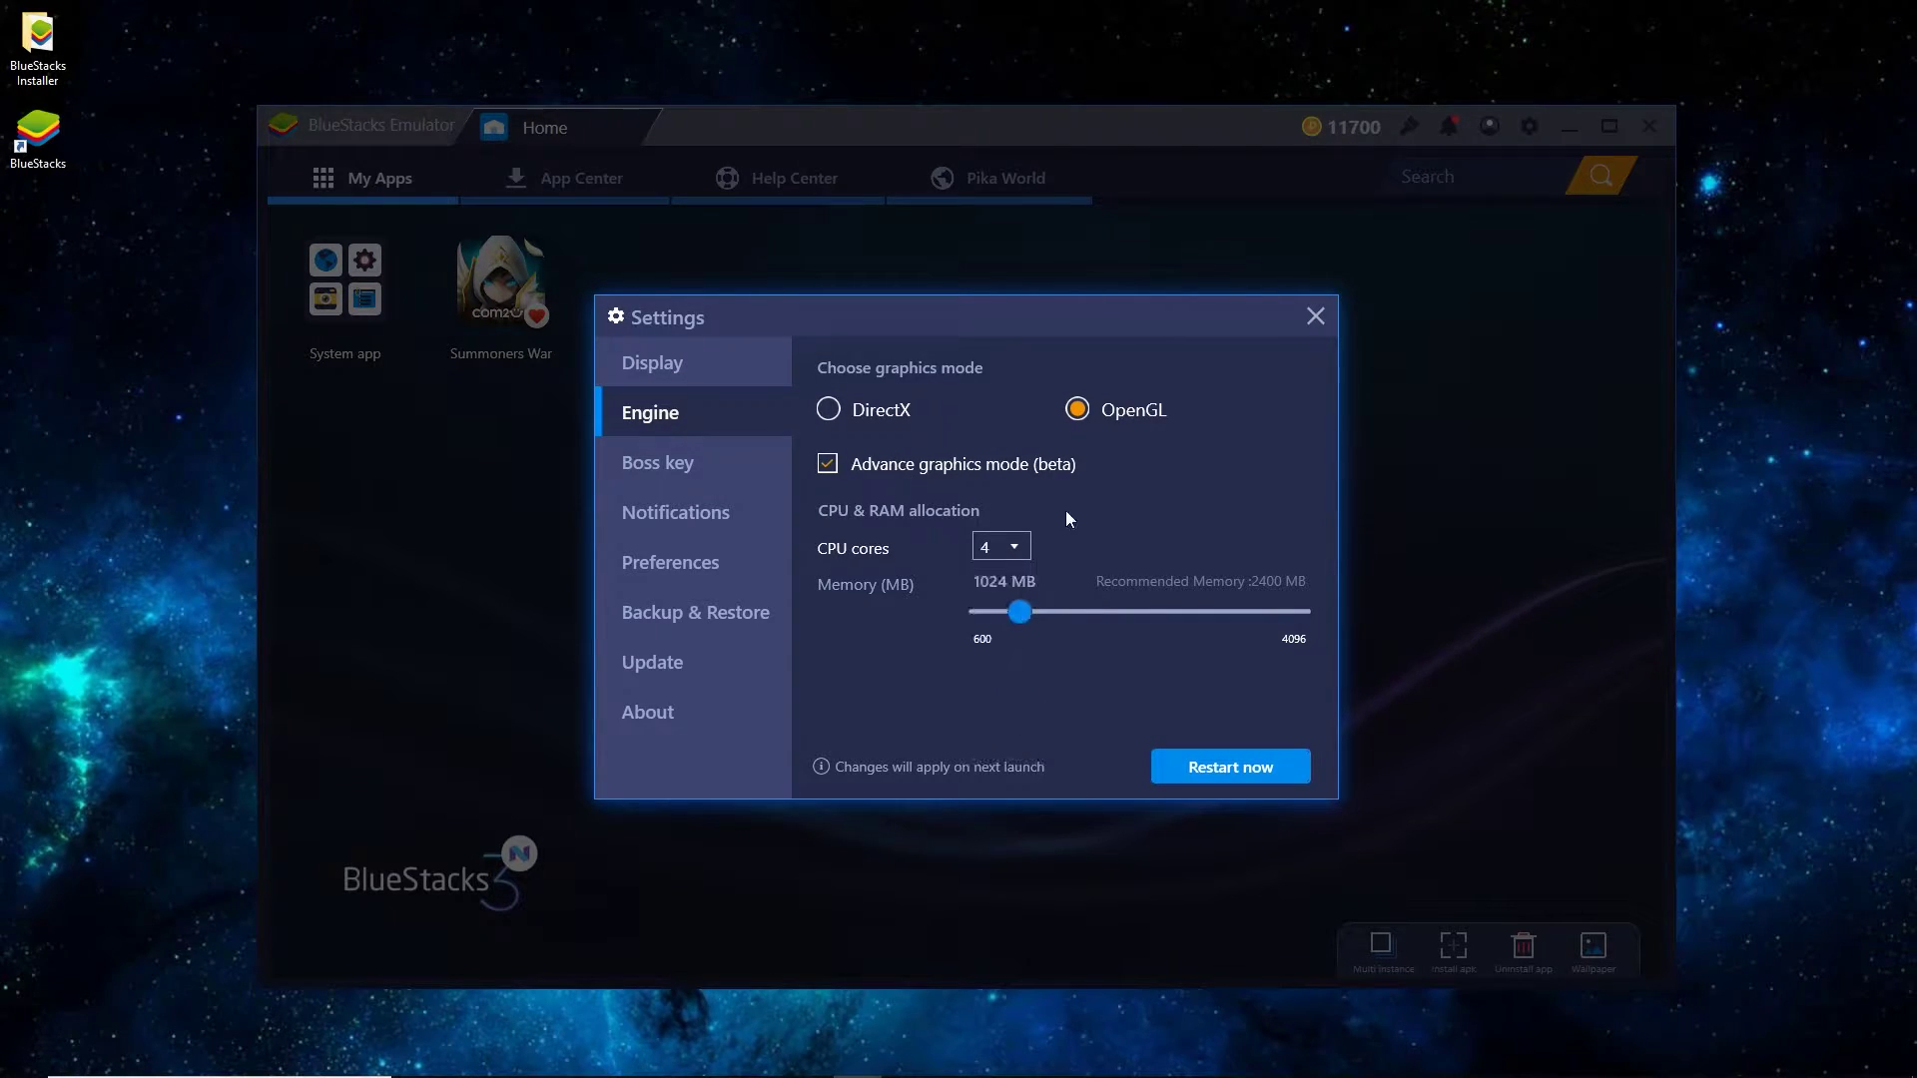
left_click(1014, 550)
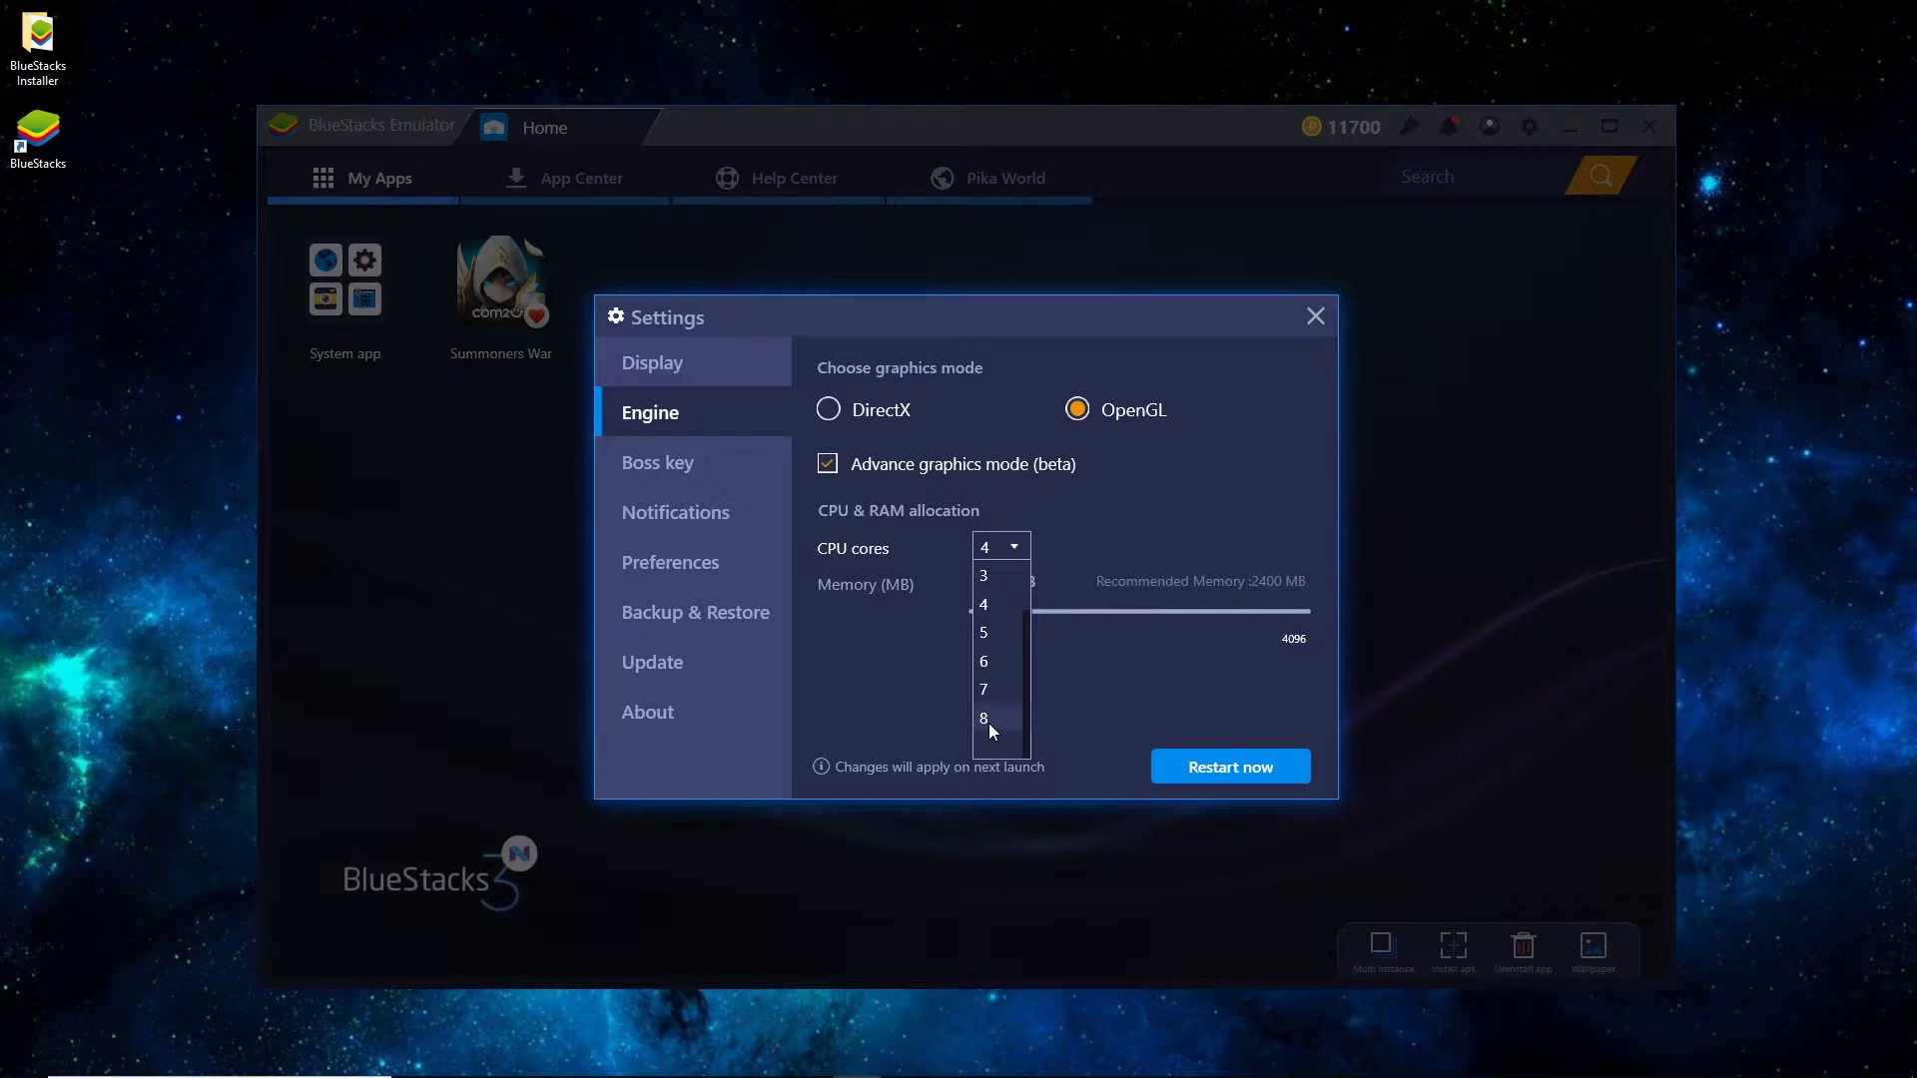
left_click(996, 607)
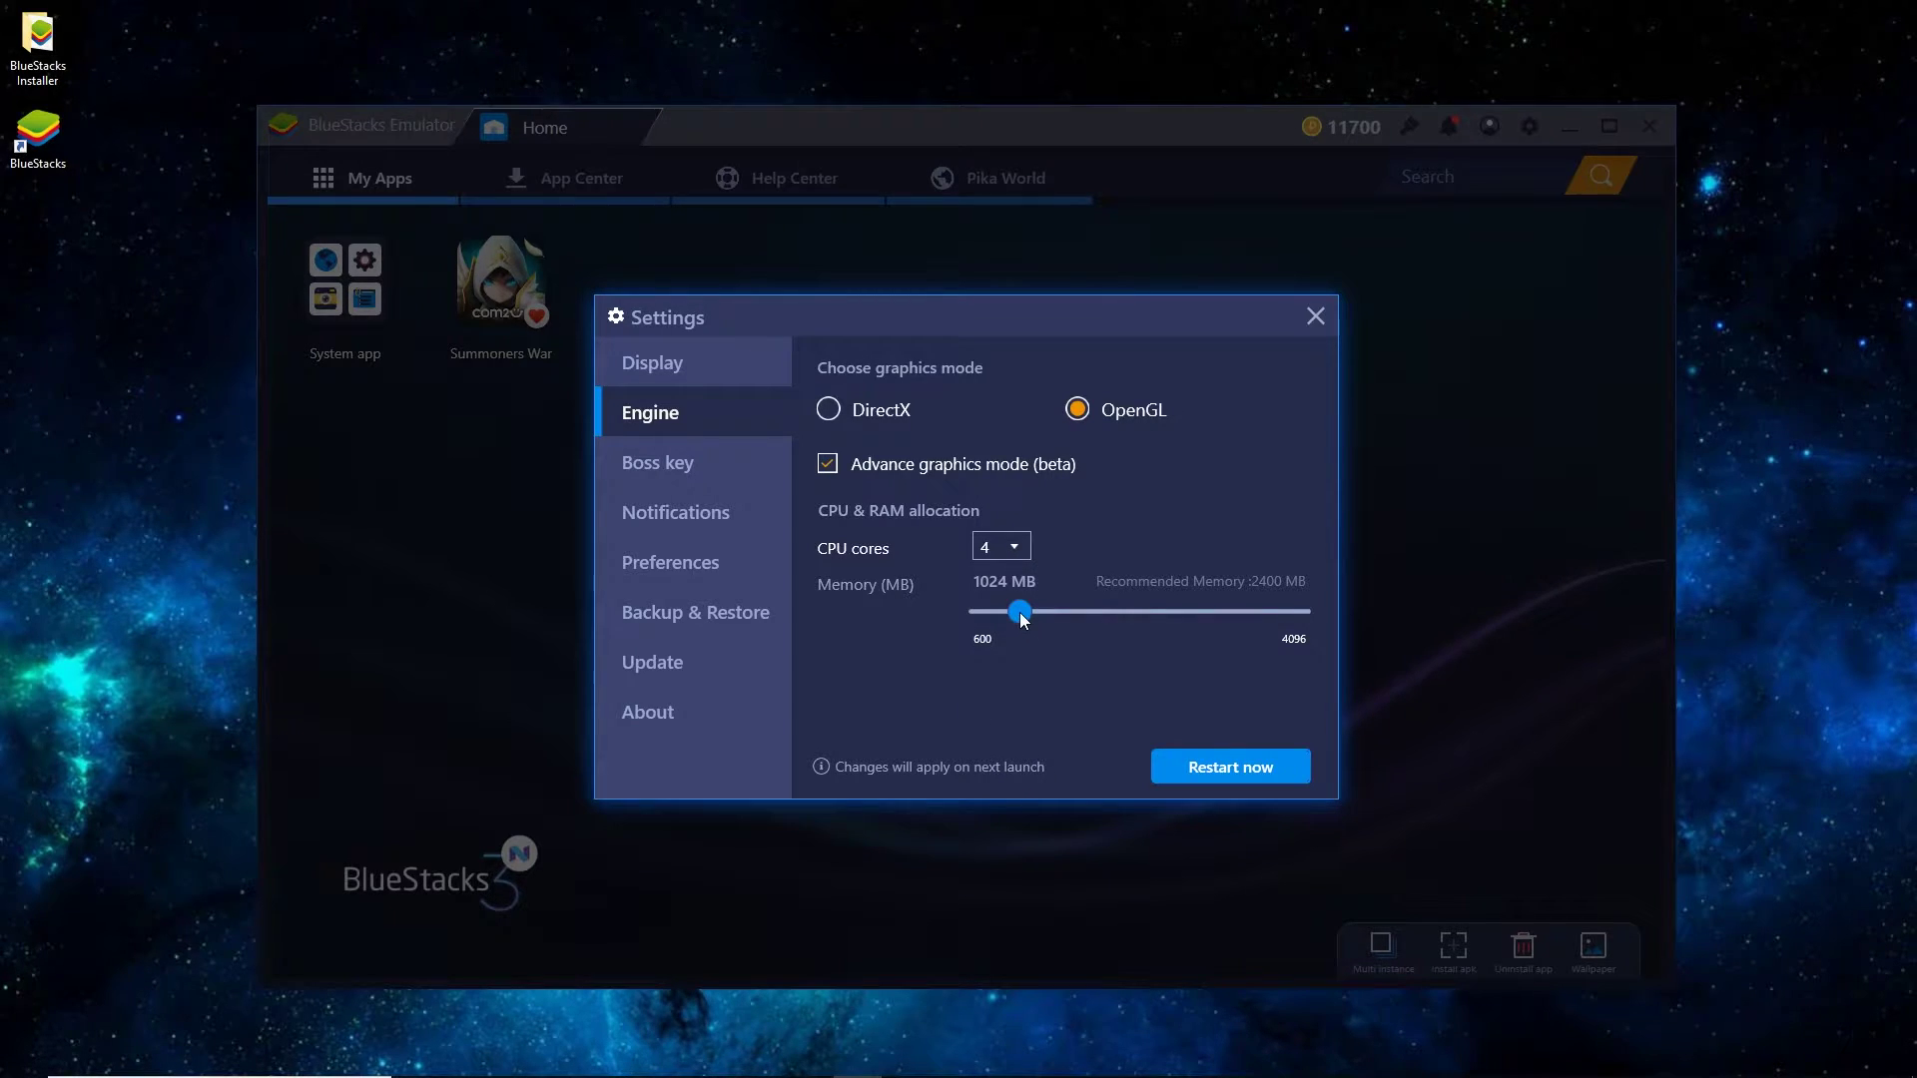
left_click_drag(1021, 613, 1200, 626)
left_click(1256, 774)
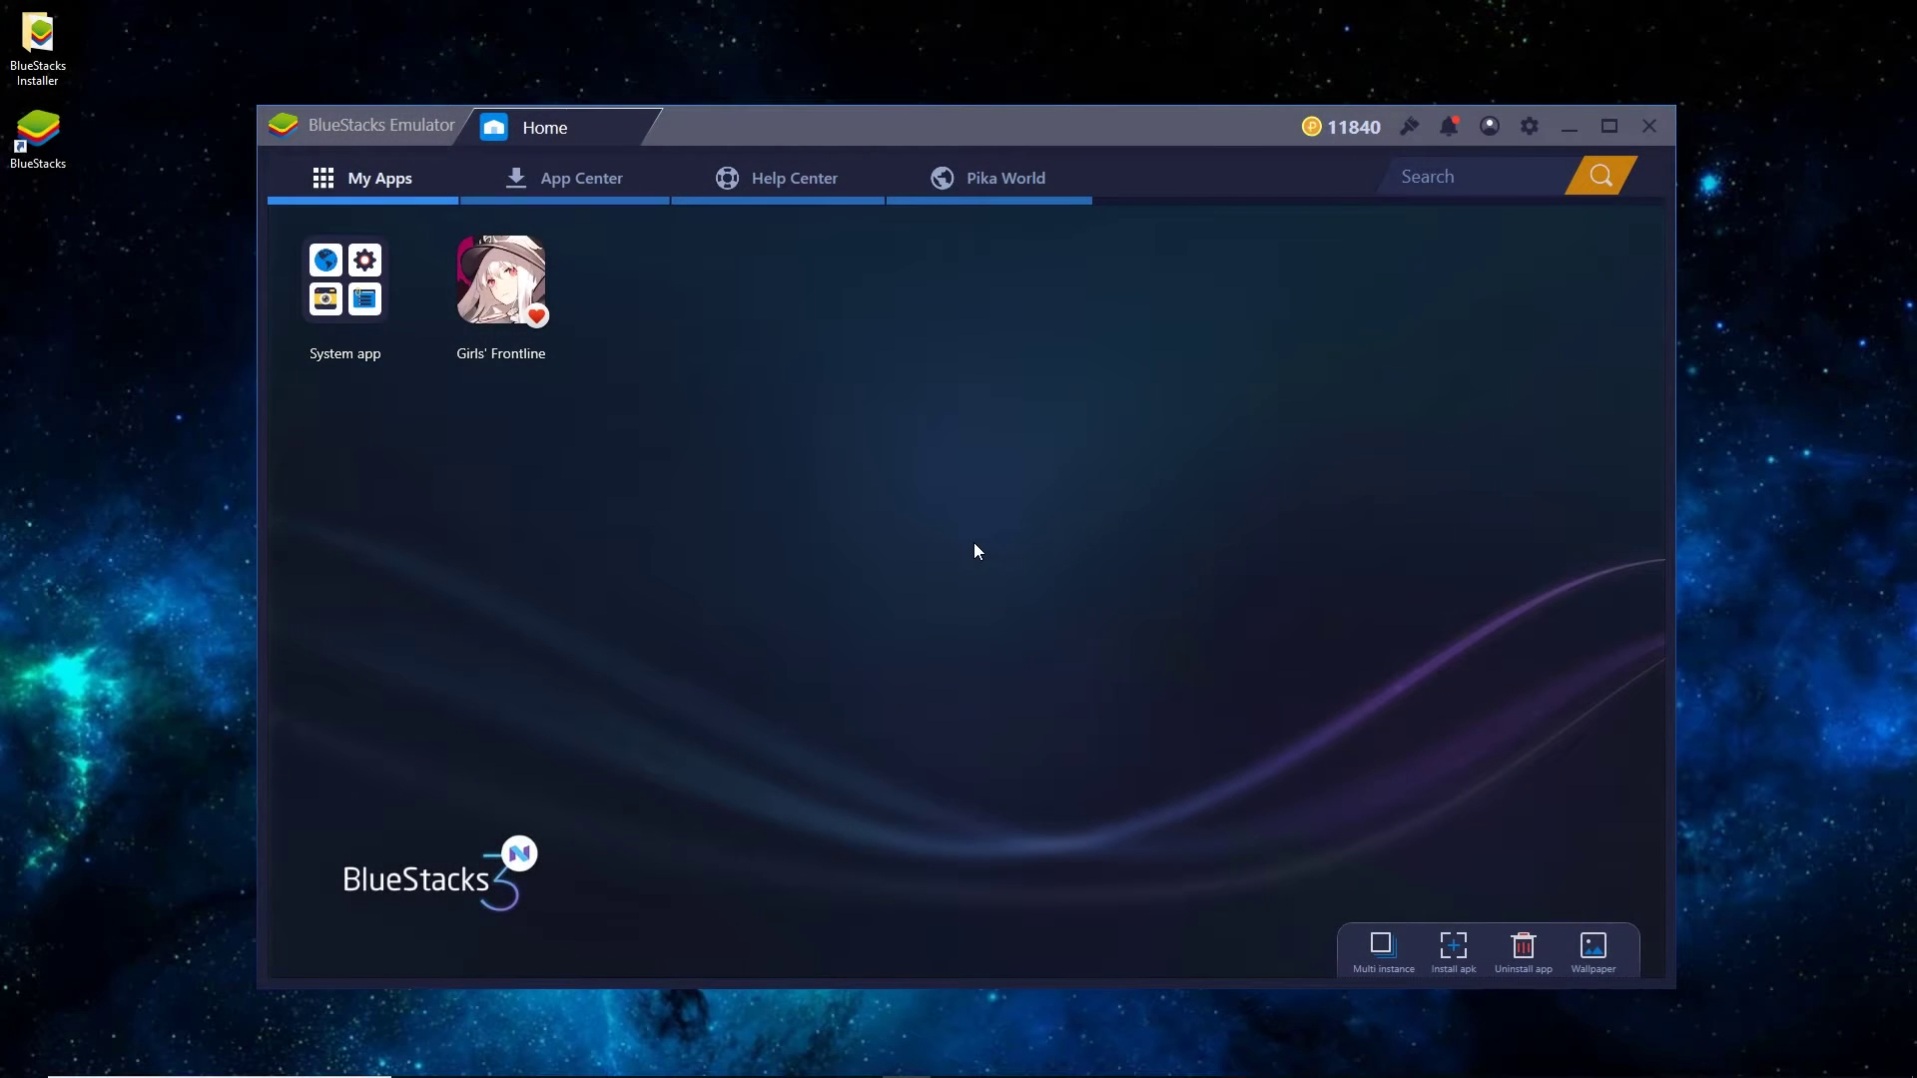
Step: Maximise the emulator, open Google Play from the system apps and search for "Dragon Ball Z Dokkan Battle"
left_click(1609, 125)
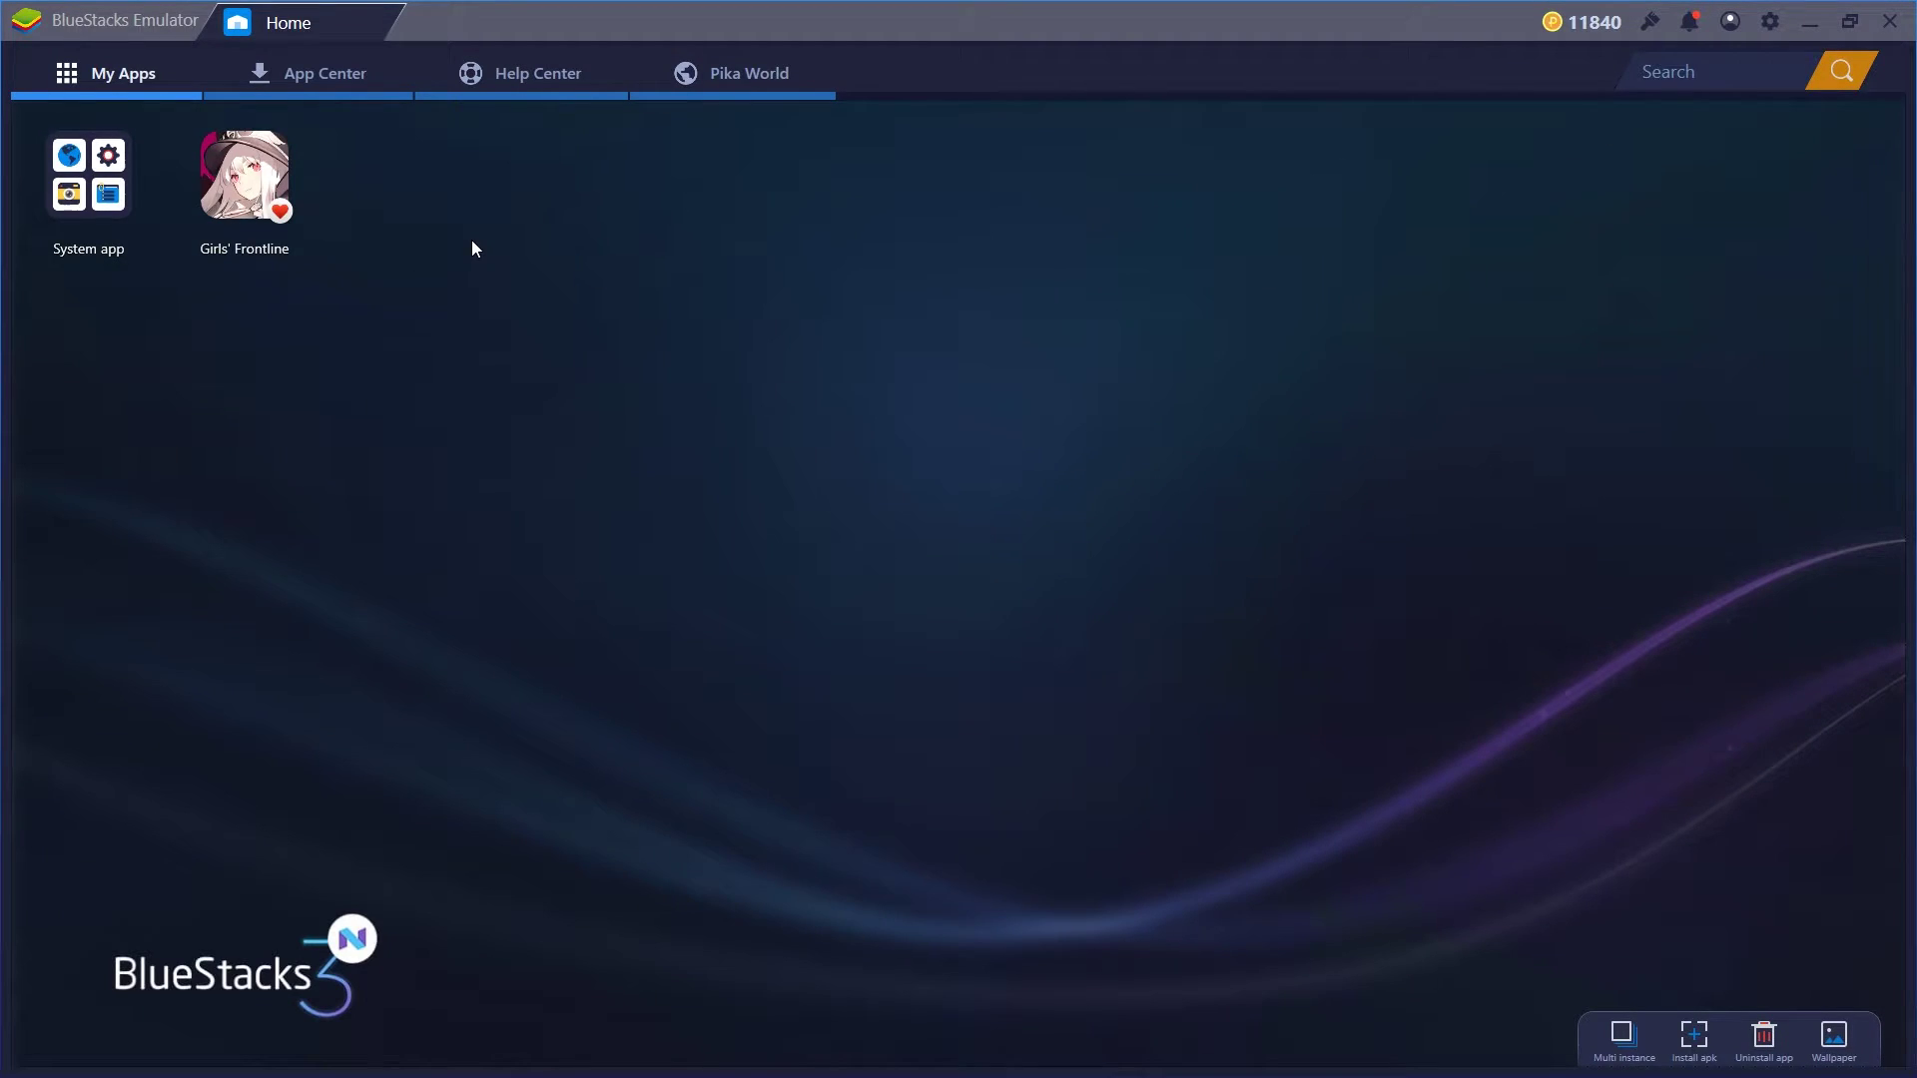
left_click(80, 207)
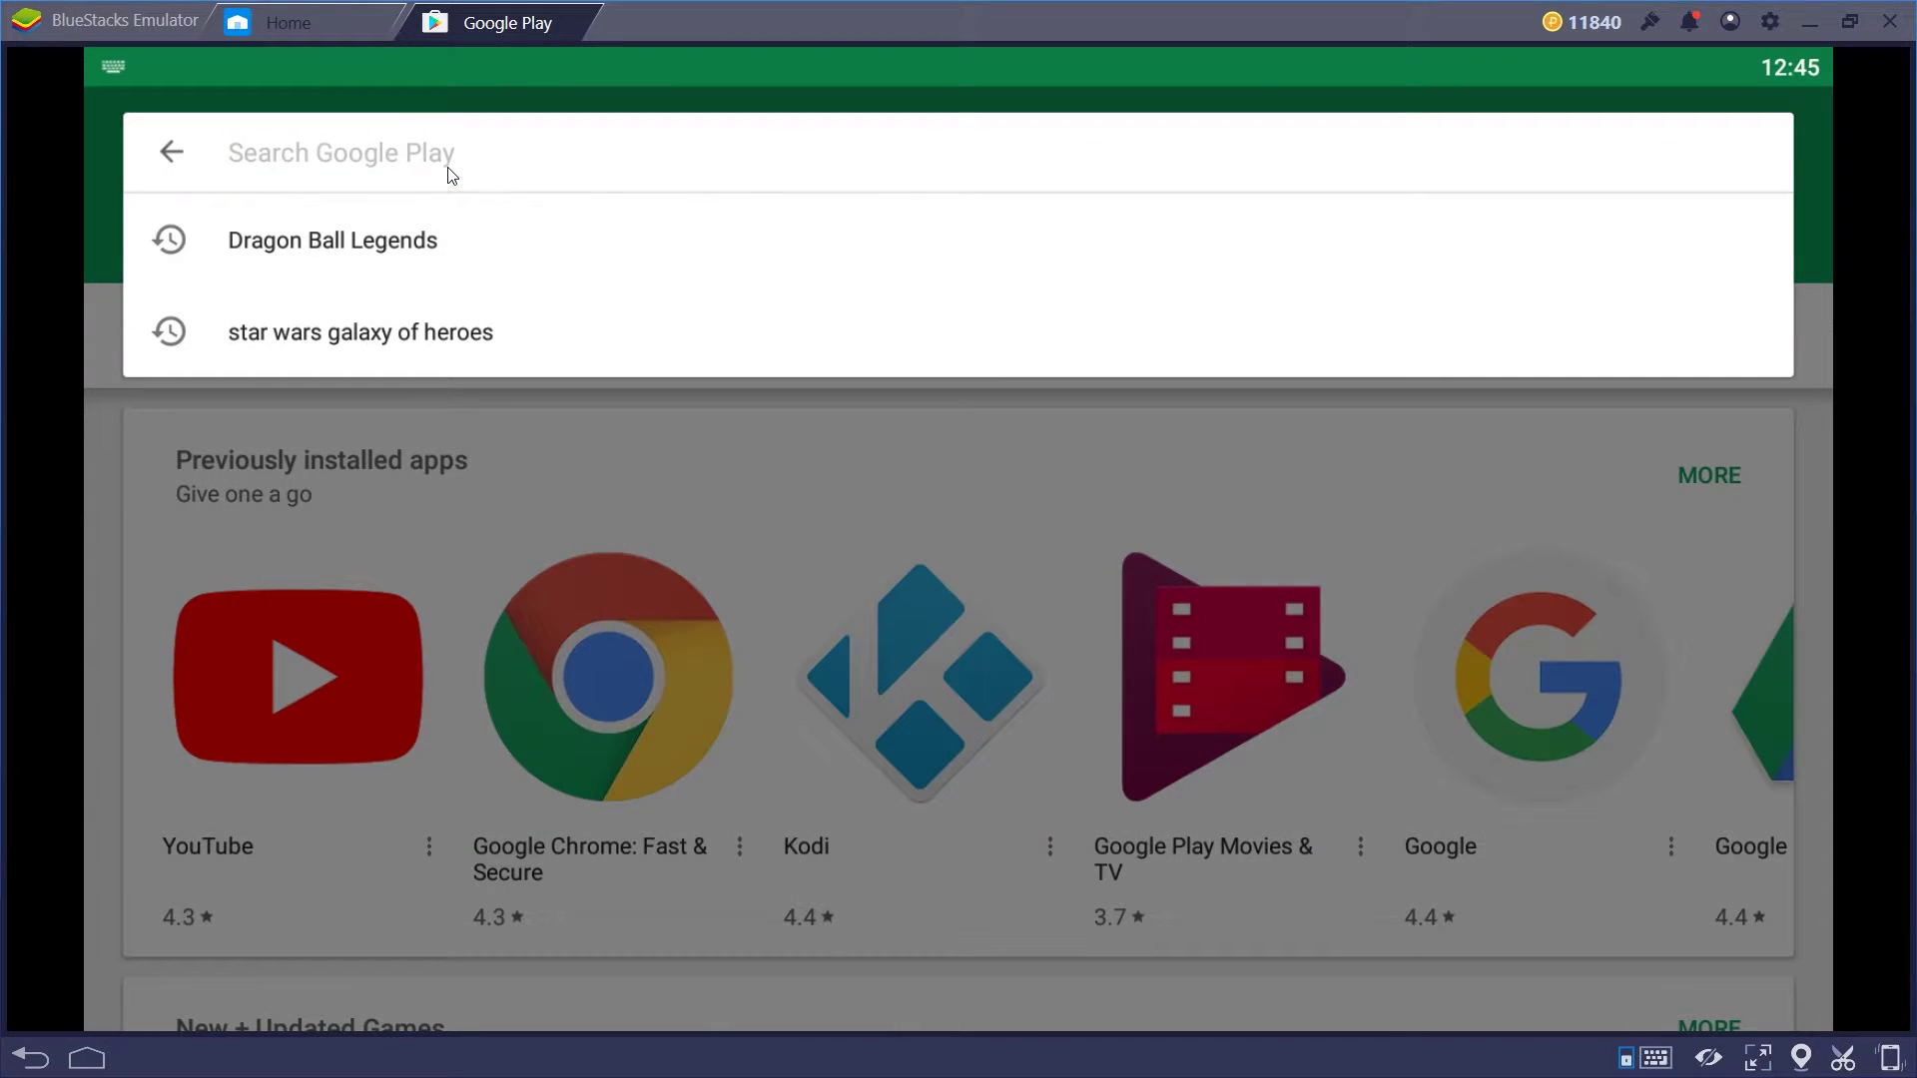
type("Dragon Ball")
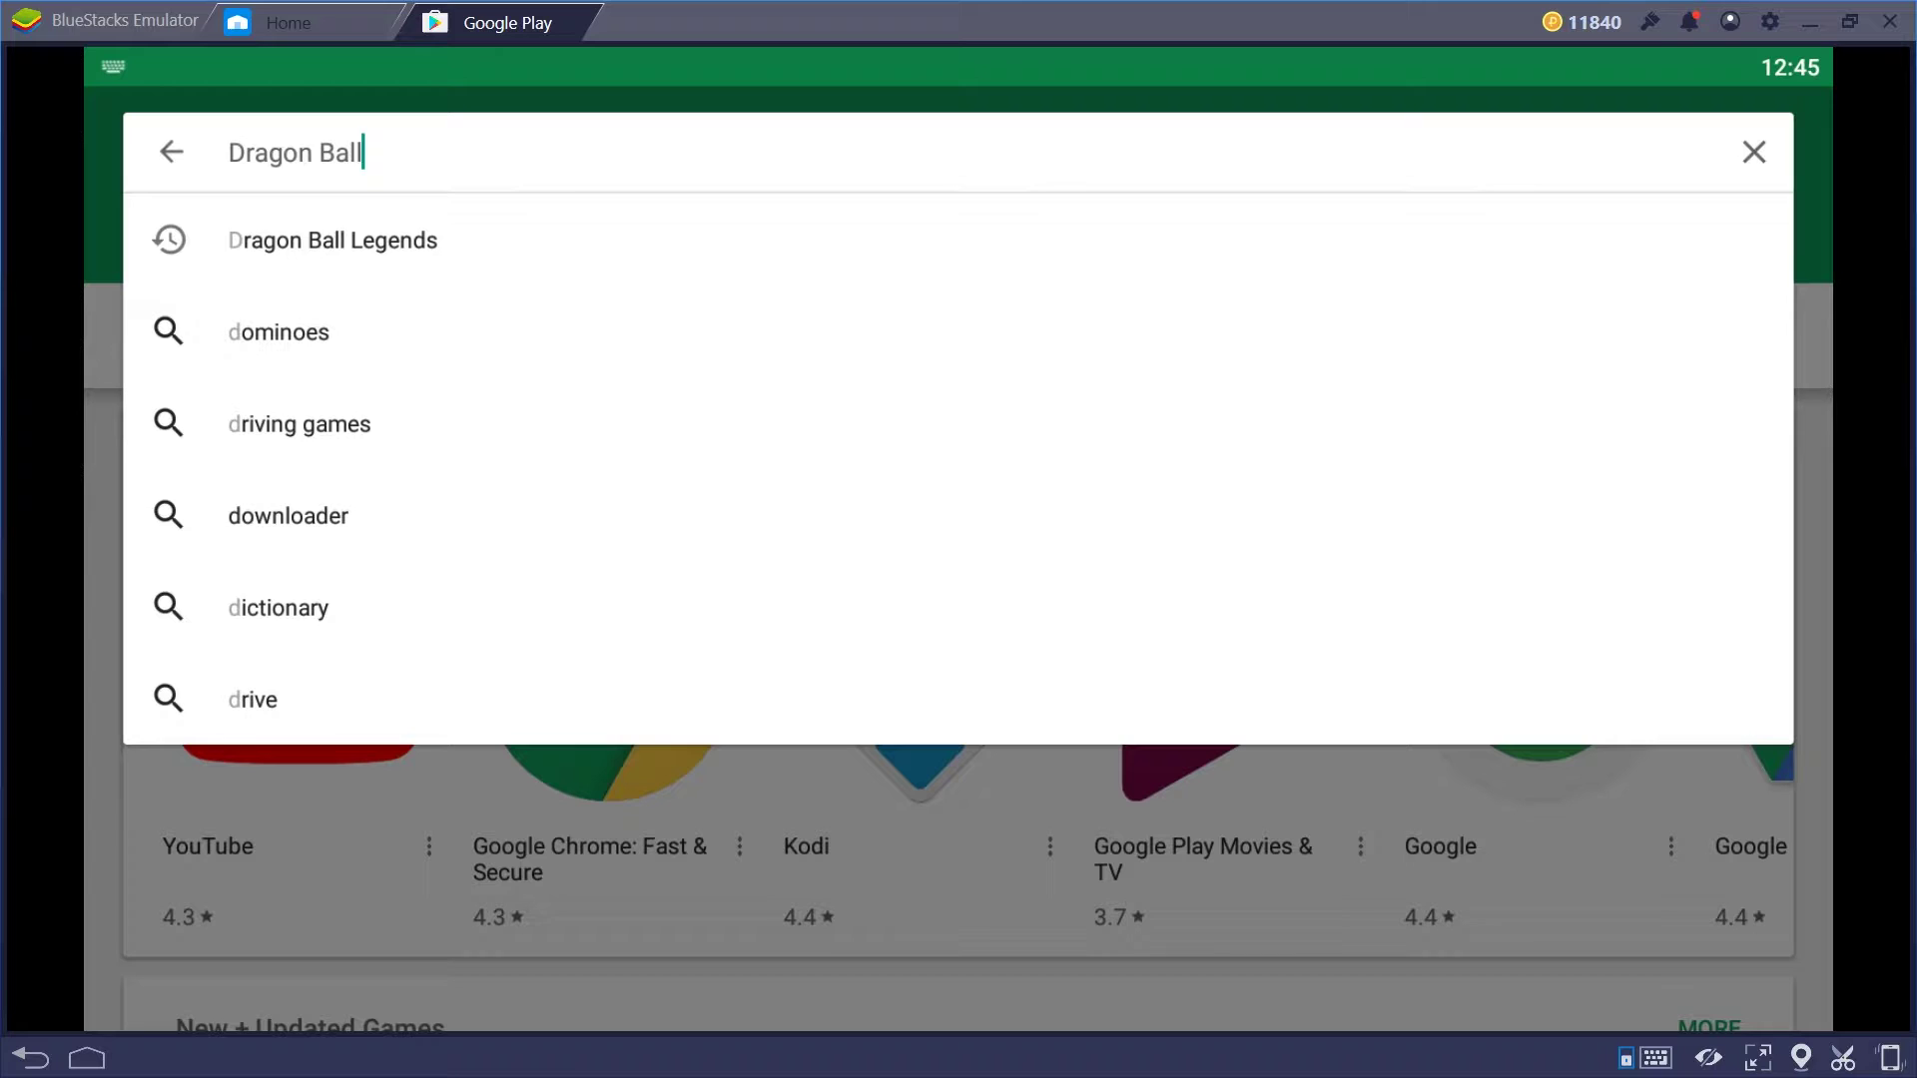
type(" Z Dokkan Battle")
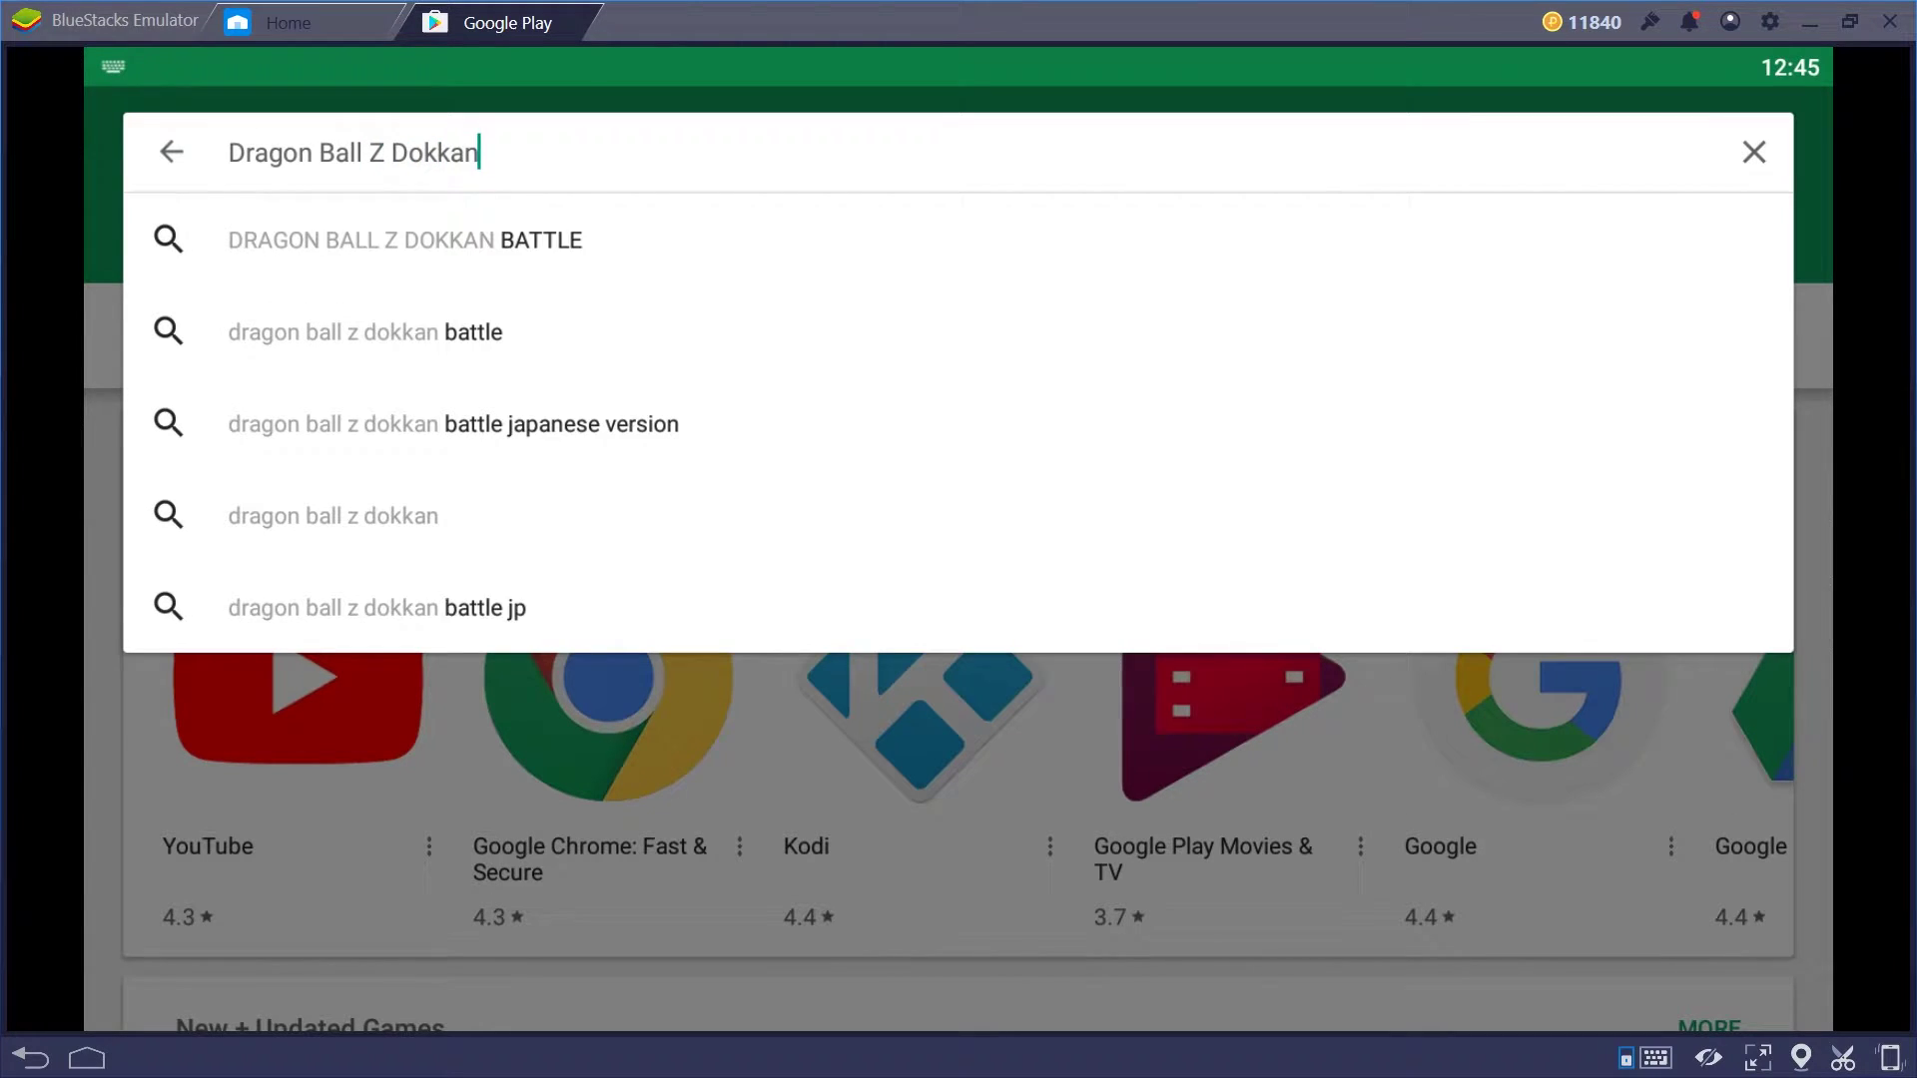
key("Return")
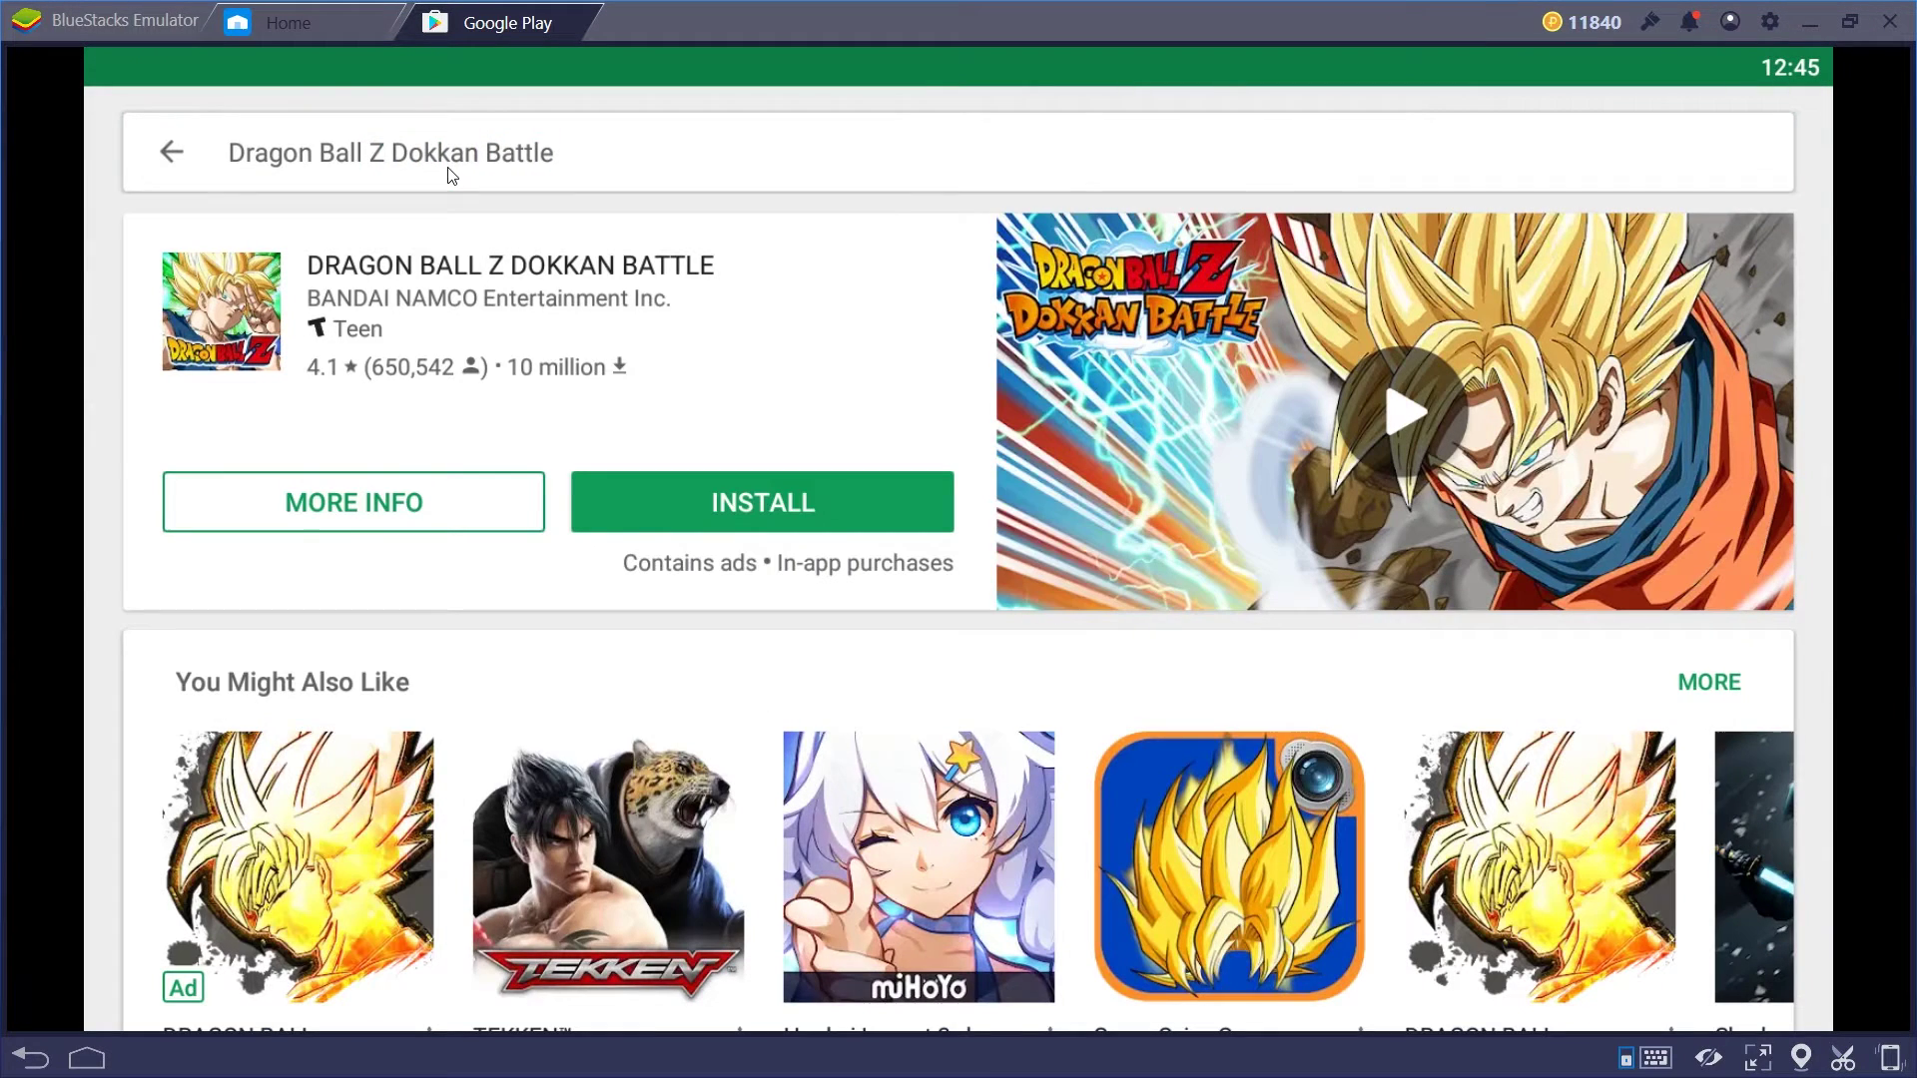
Step: Install DRAGON BALL Z DOKKAN BATTLE, close Google Play and launch the game from the emulator's home screen
left_click(765, 509)
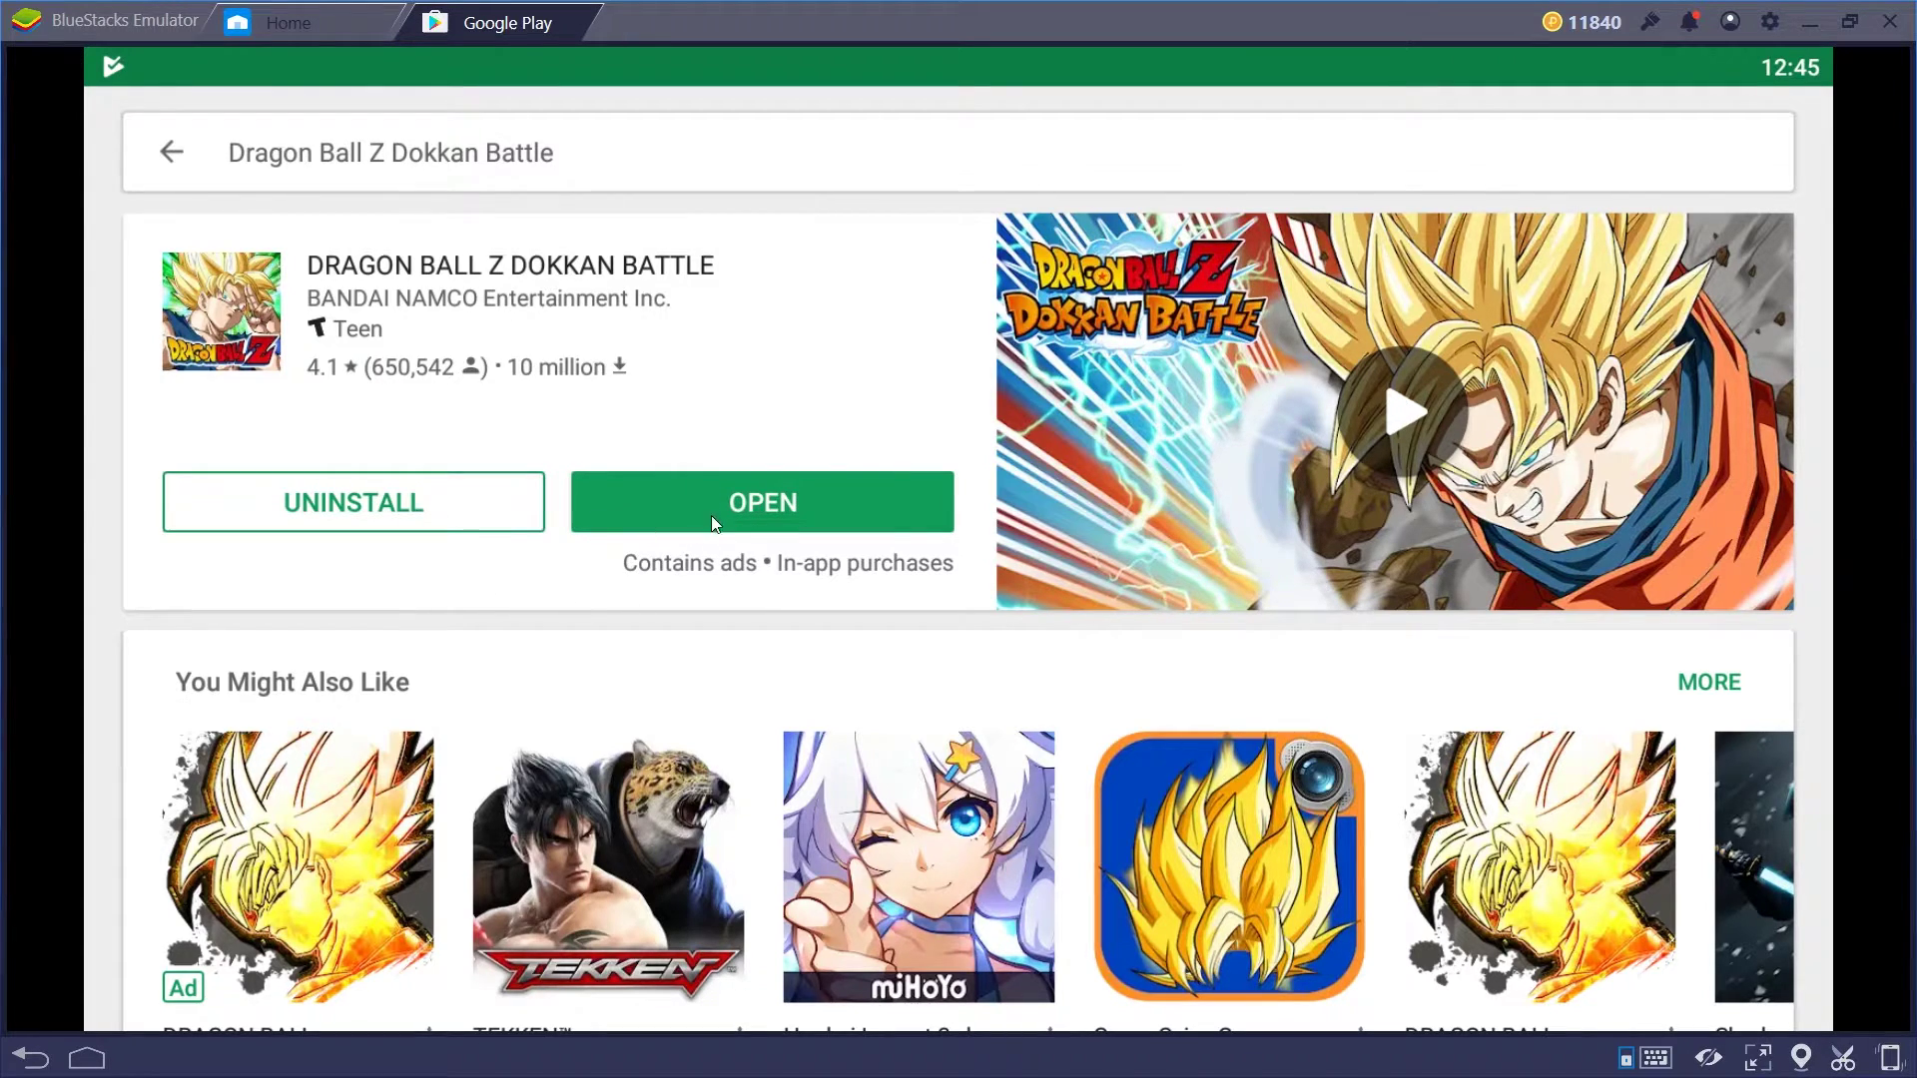
left_click(586, 14)
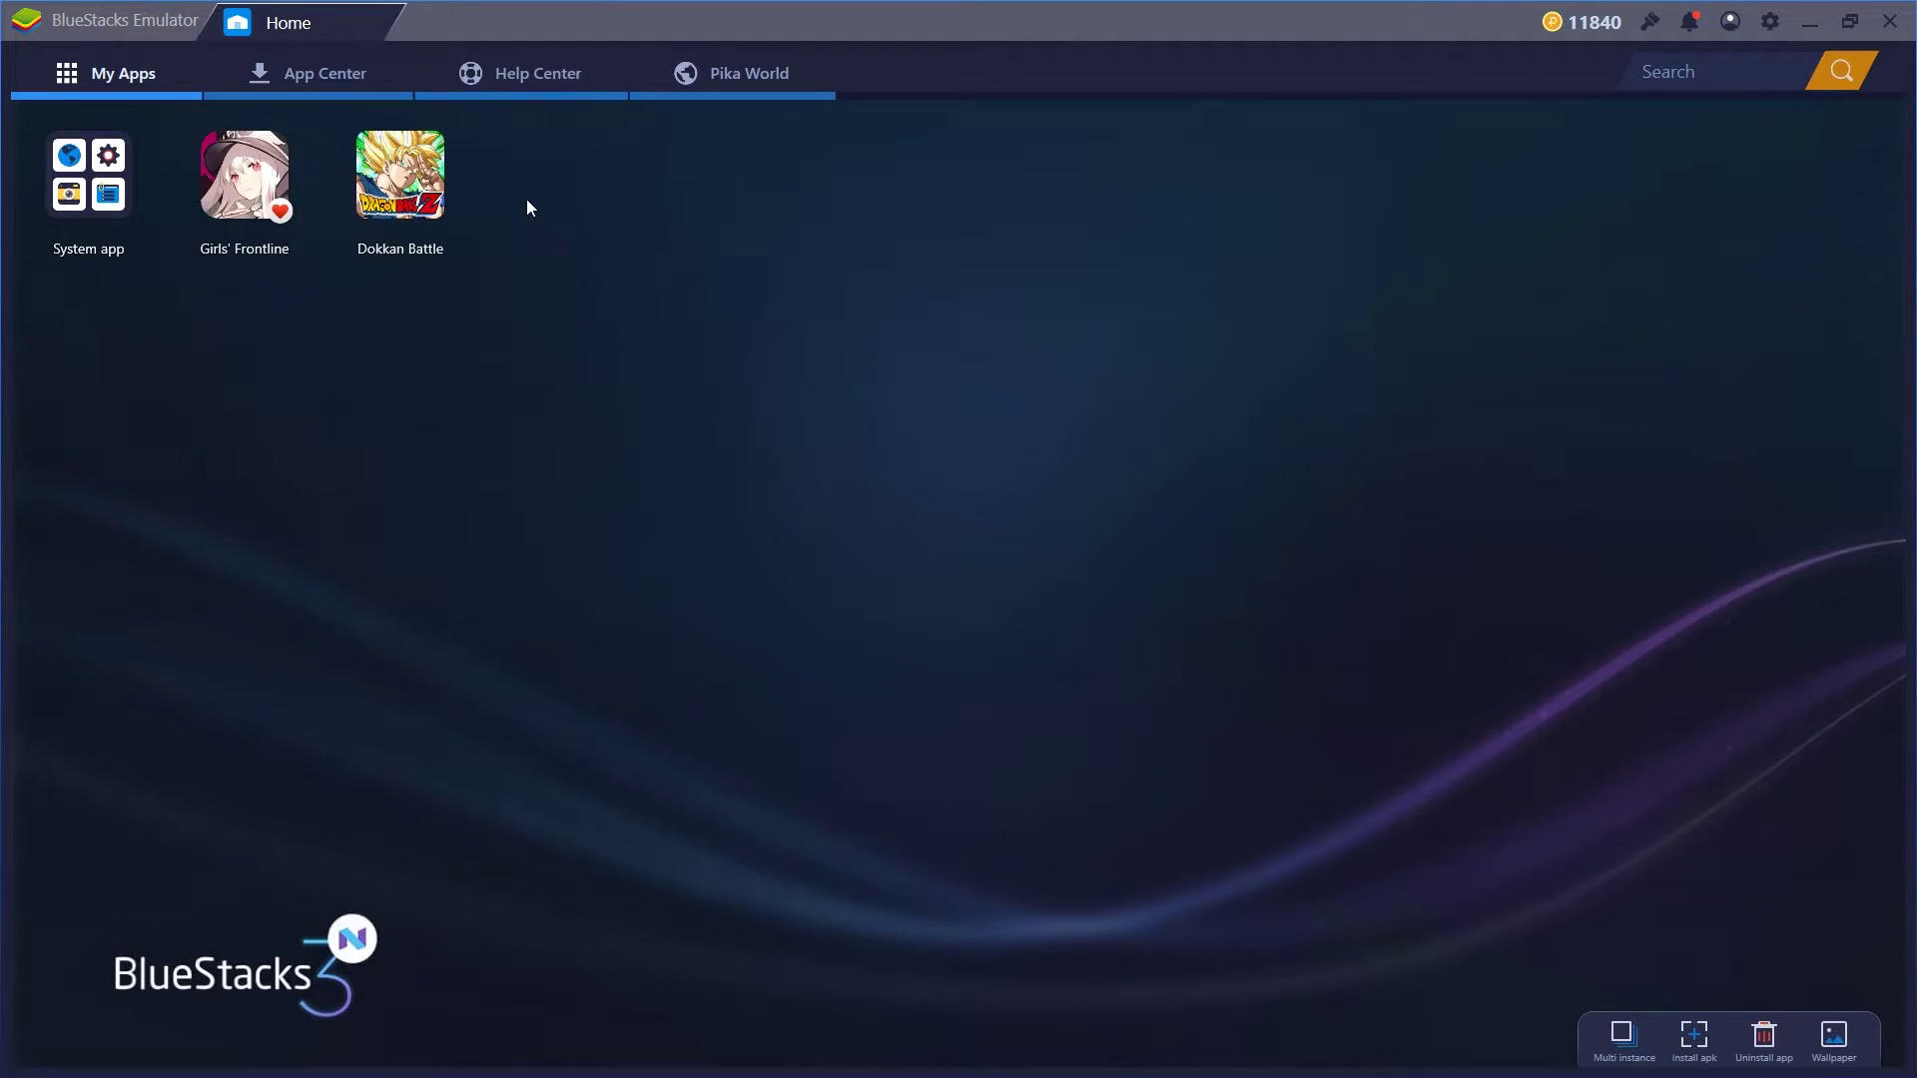
left_click(397, 193)
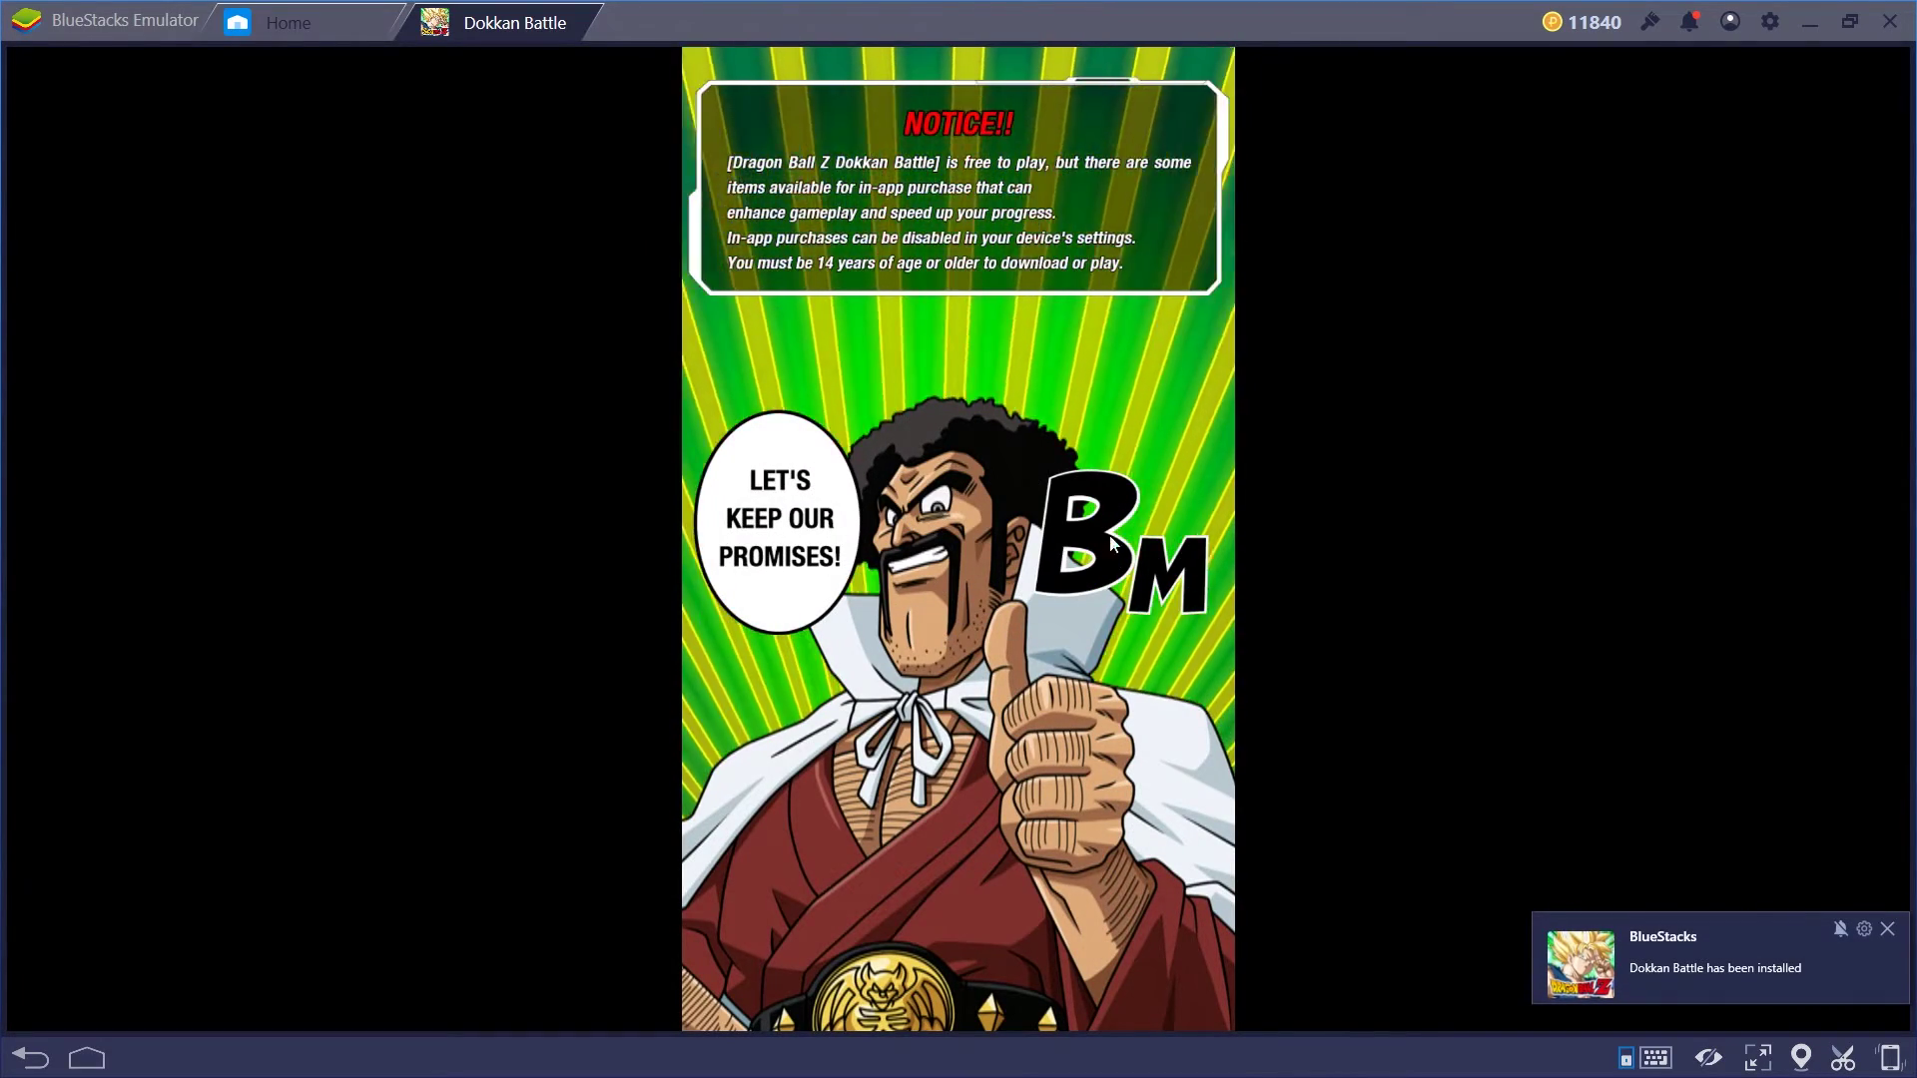
left_click(1886, 929)
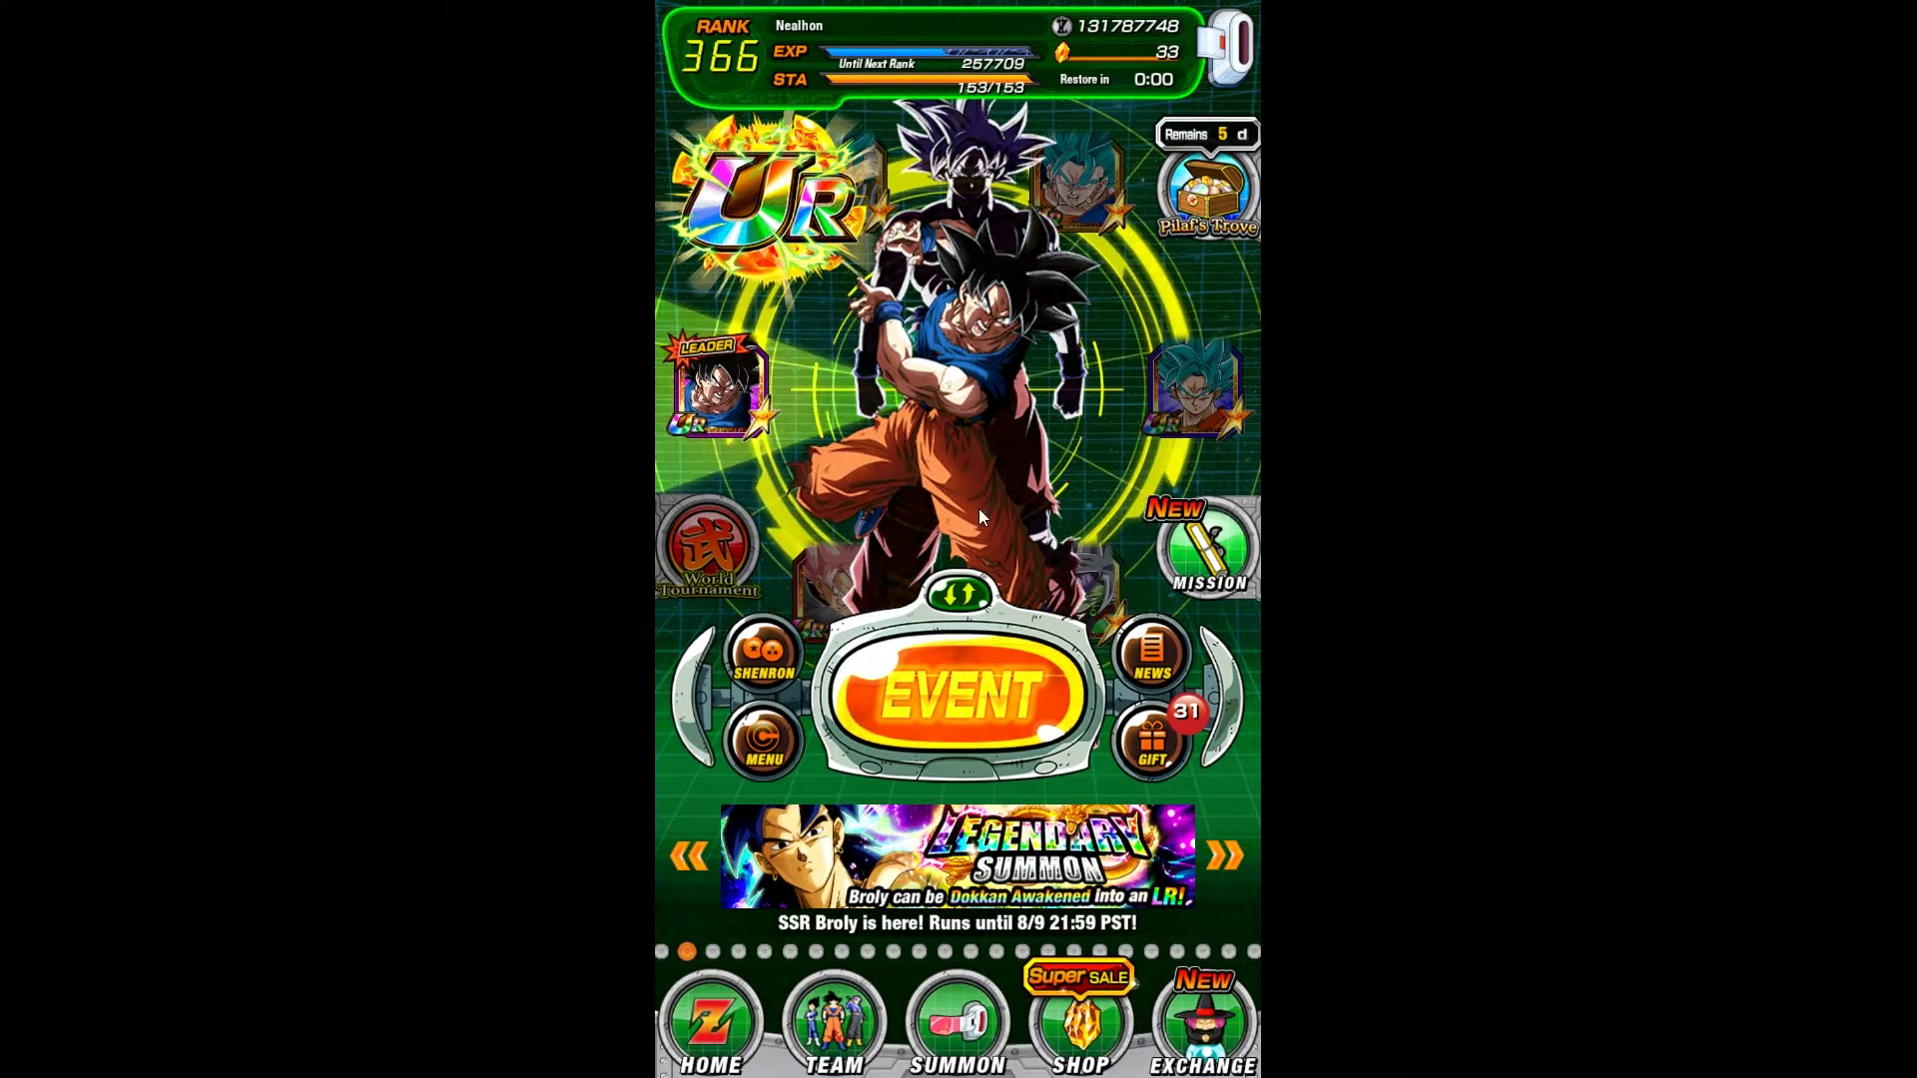
Step: In the game's events, choose the "Goku Departs!" stage of Go Goku! Six Days to Galaxy's Edge on Hard
left_click(941, 696)
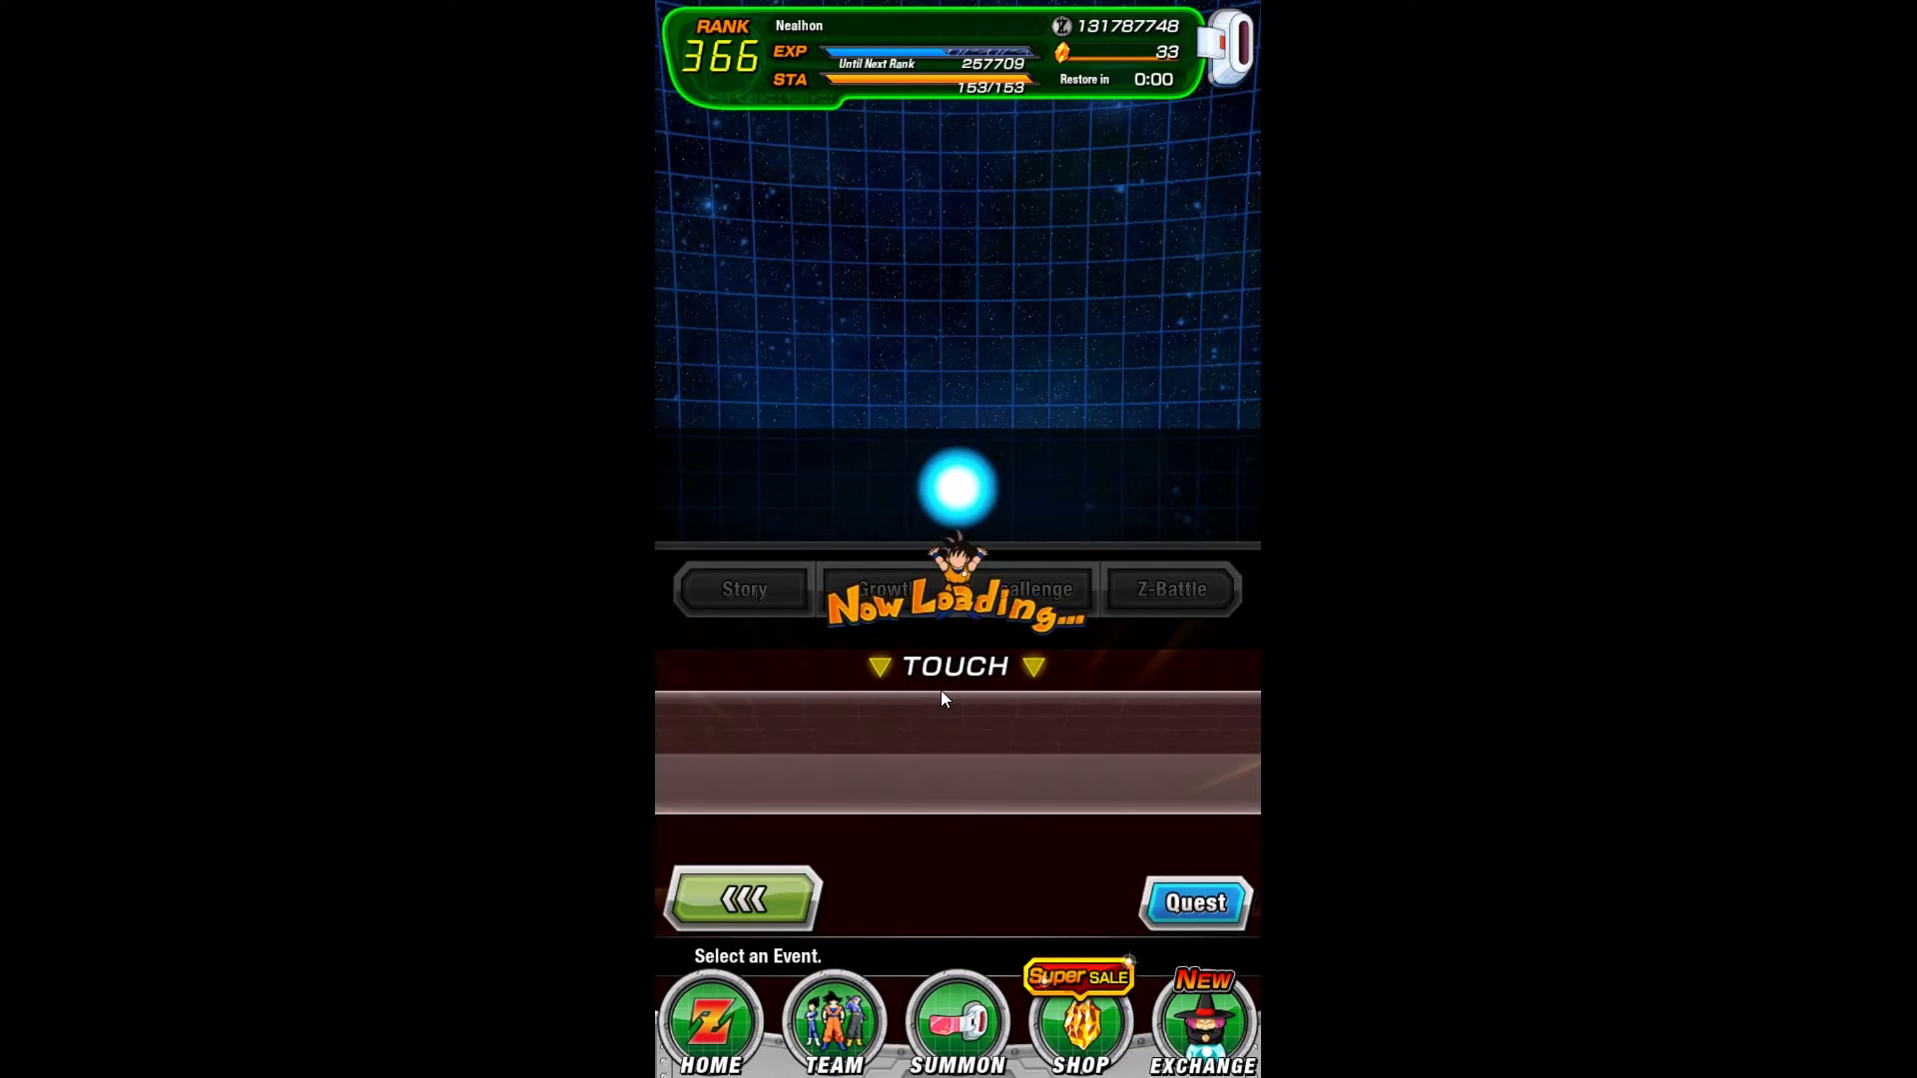
left_click(880, 775)
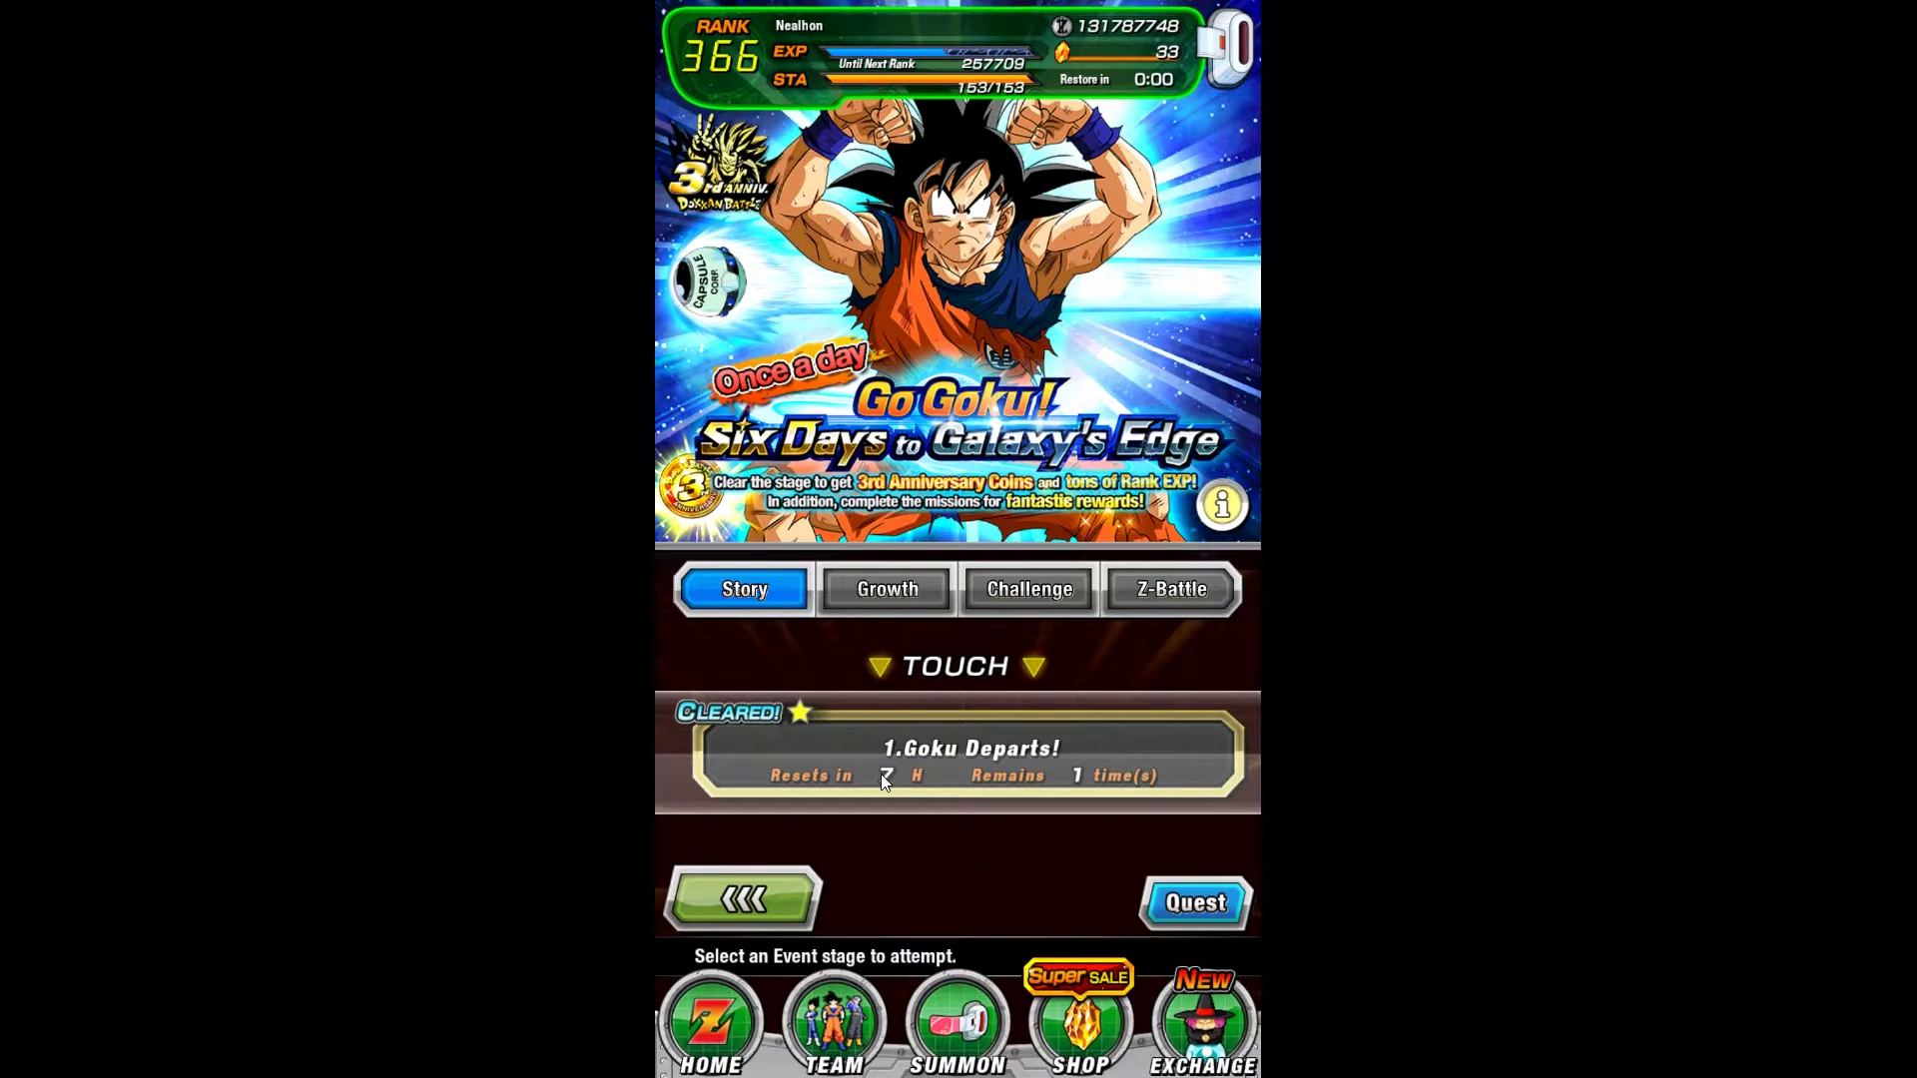
left_click(961, 758)
left_click(967, 724)
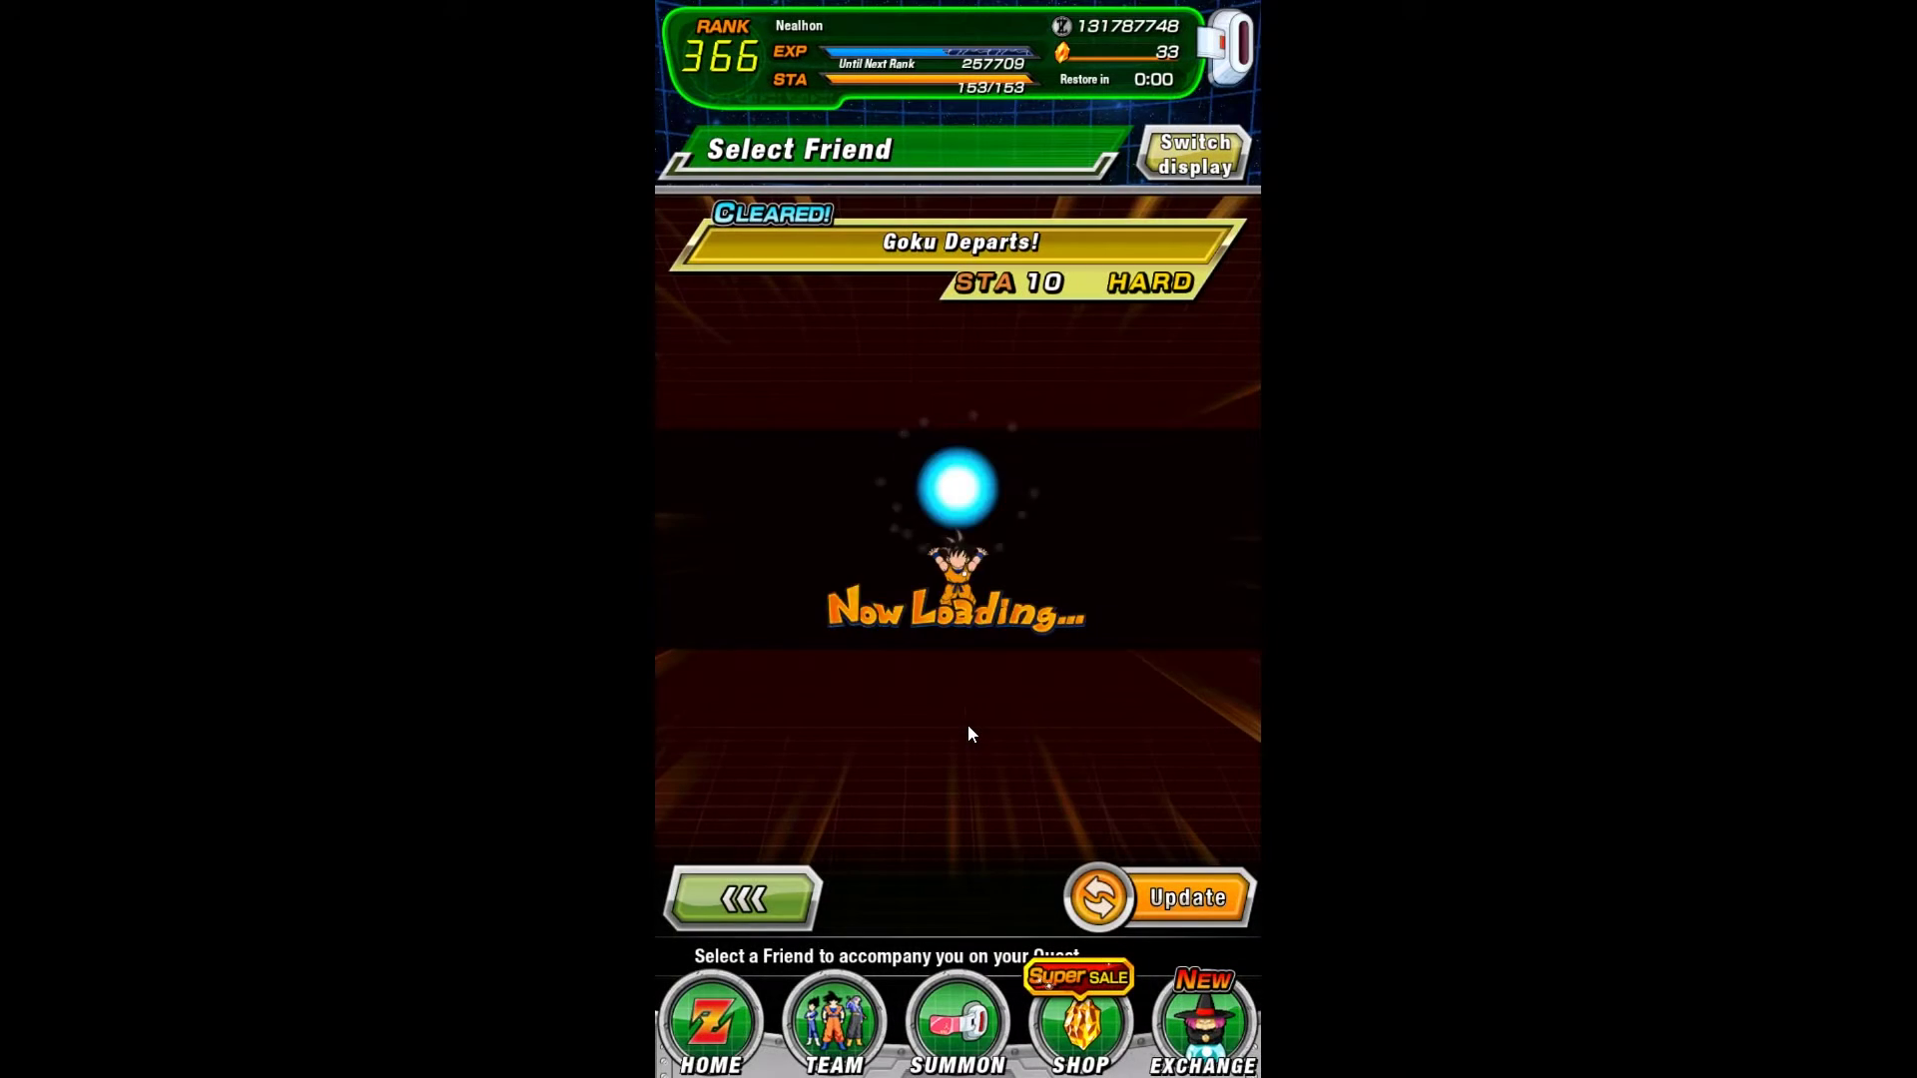
Step: Pick the Goku (Ultra Instinct -Sign-) friend as companion and start the "Goku Departs!" stage with Deck 2
left_click_drag(896, 736, 955, 544)
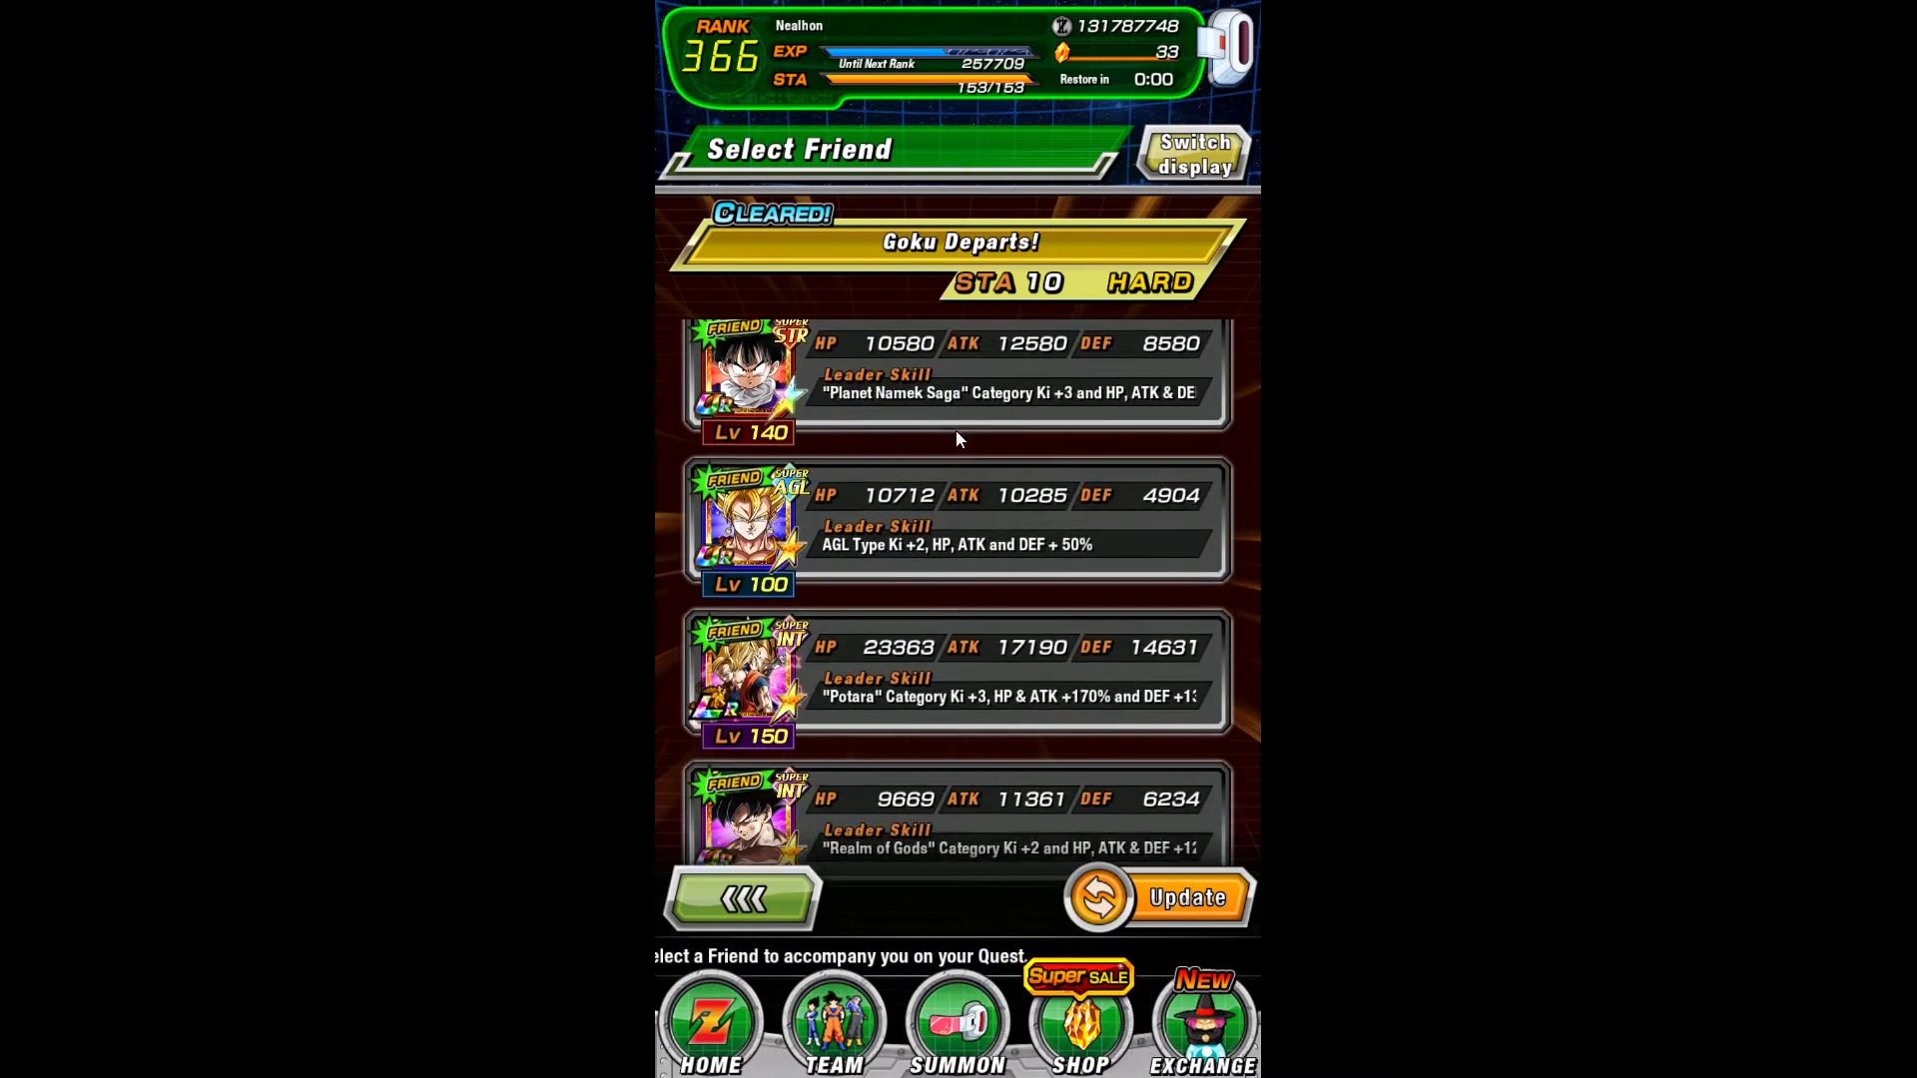
scroll(956, 440, "down", 3)
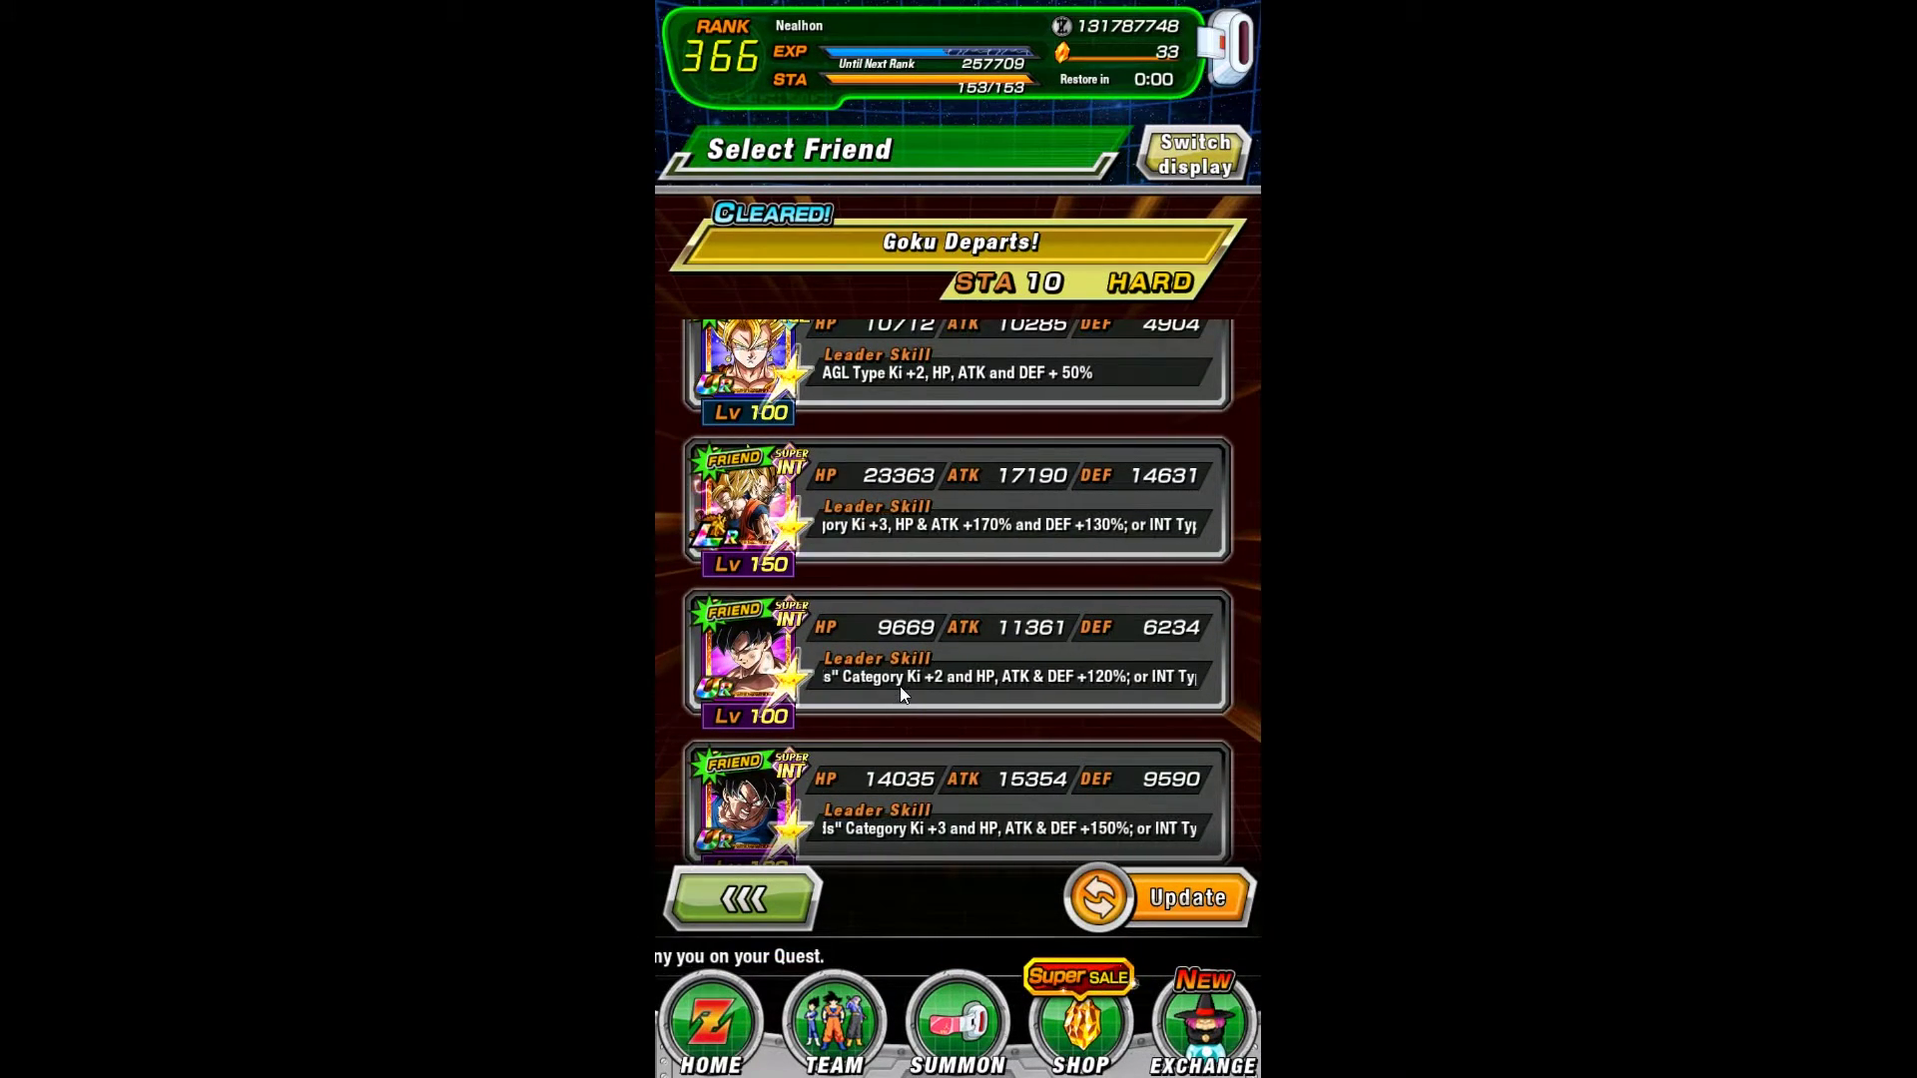
left_click_drag(901, 686, 916, 583)
left_click(881, 547)
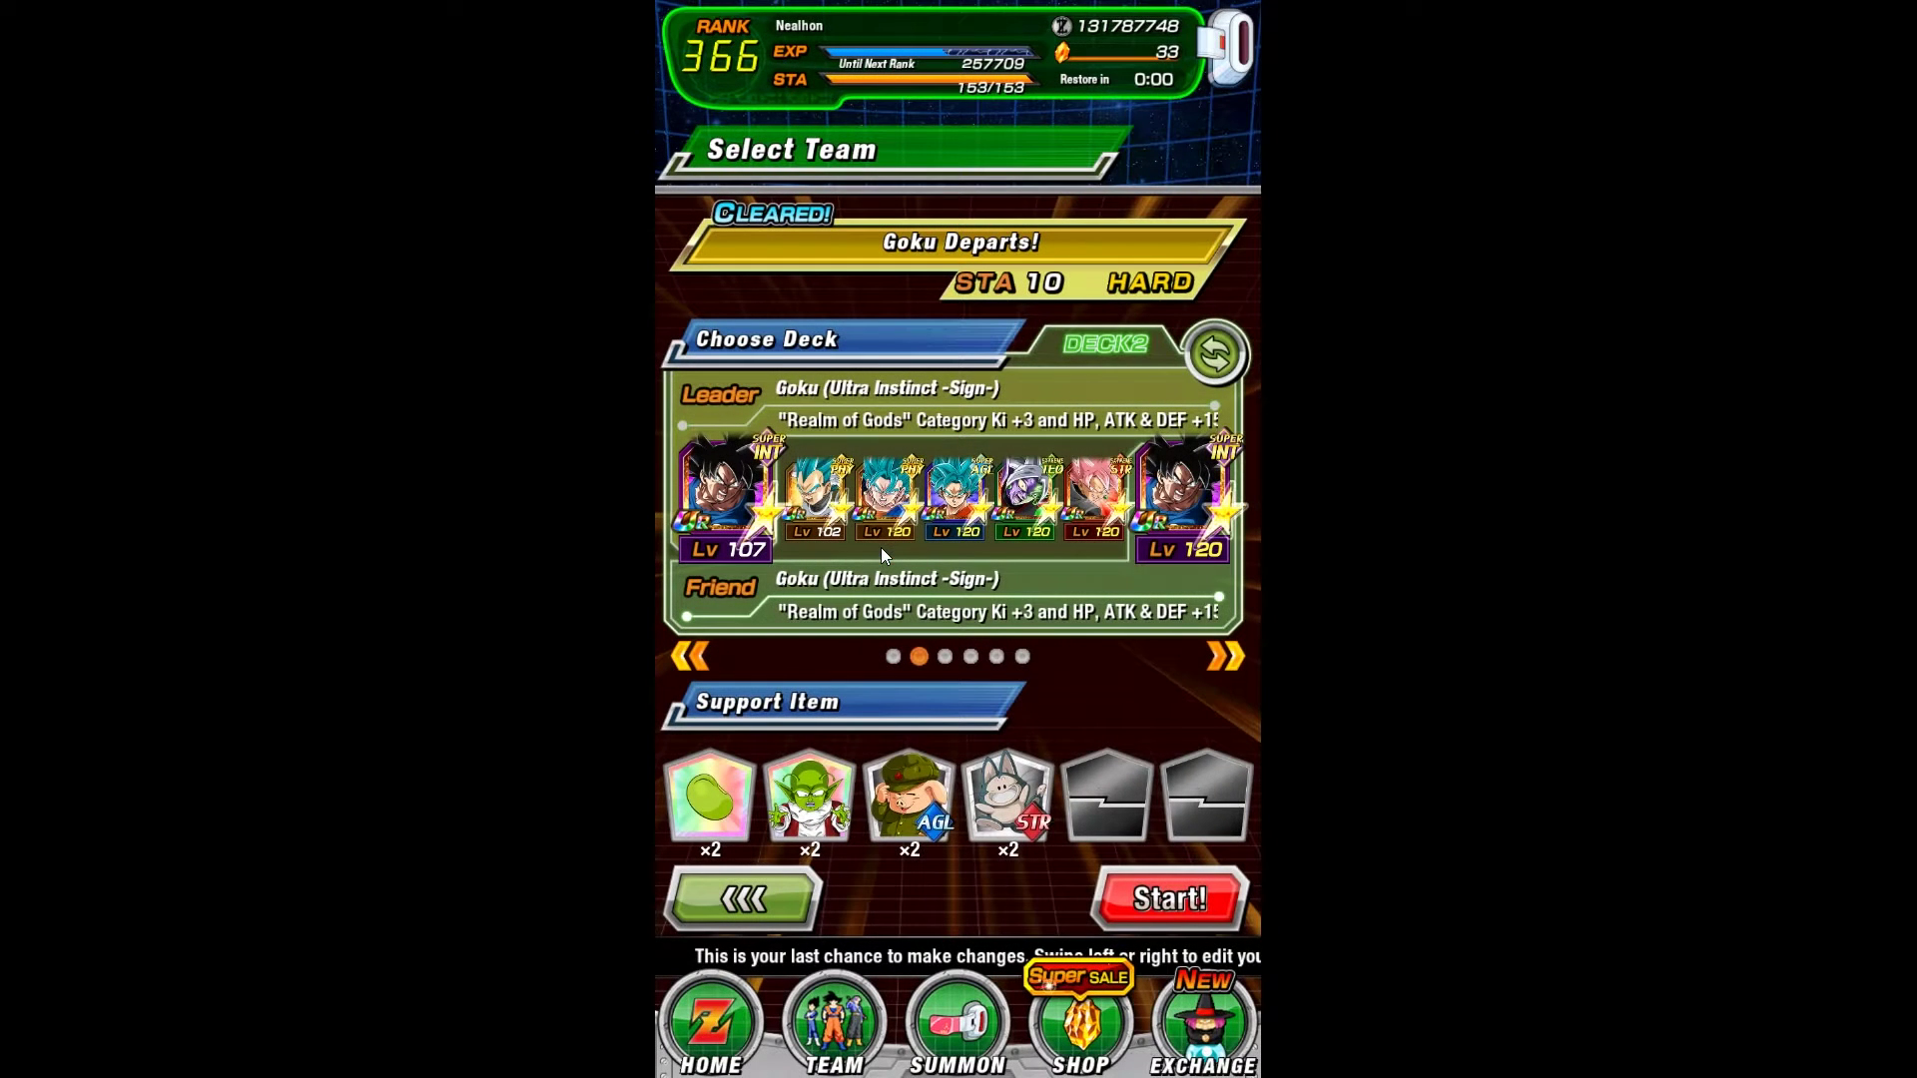
left_click(1150, 904)
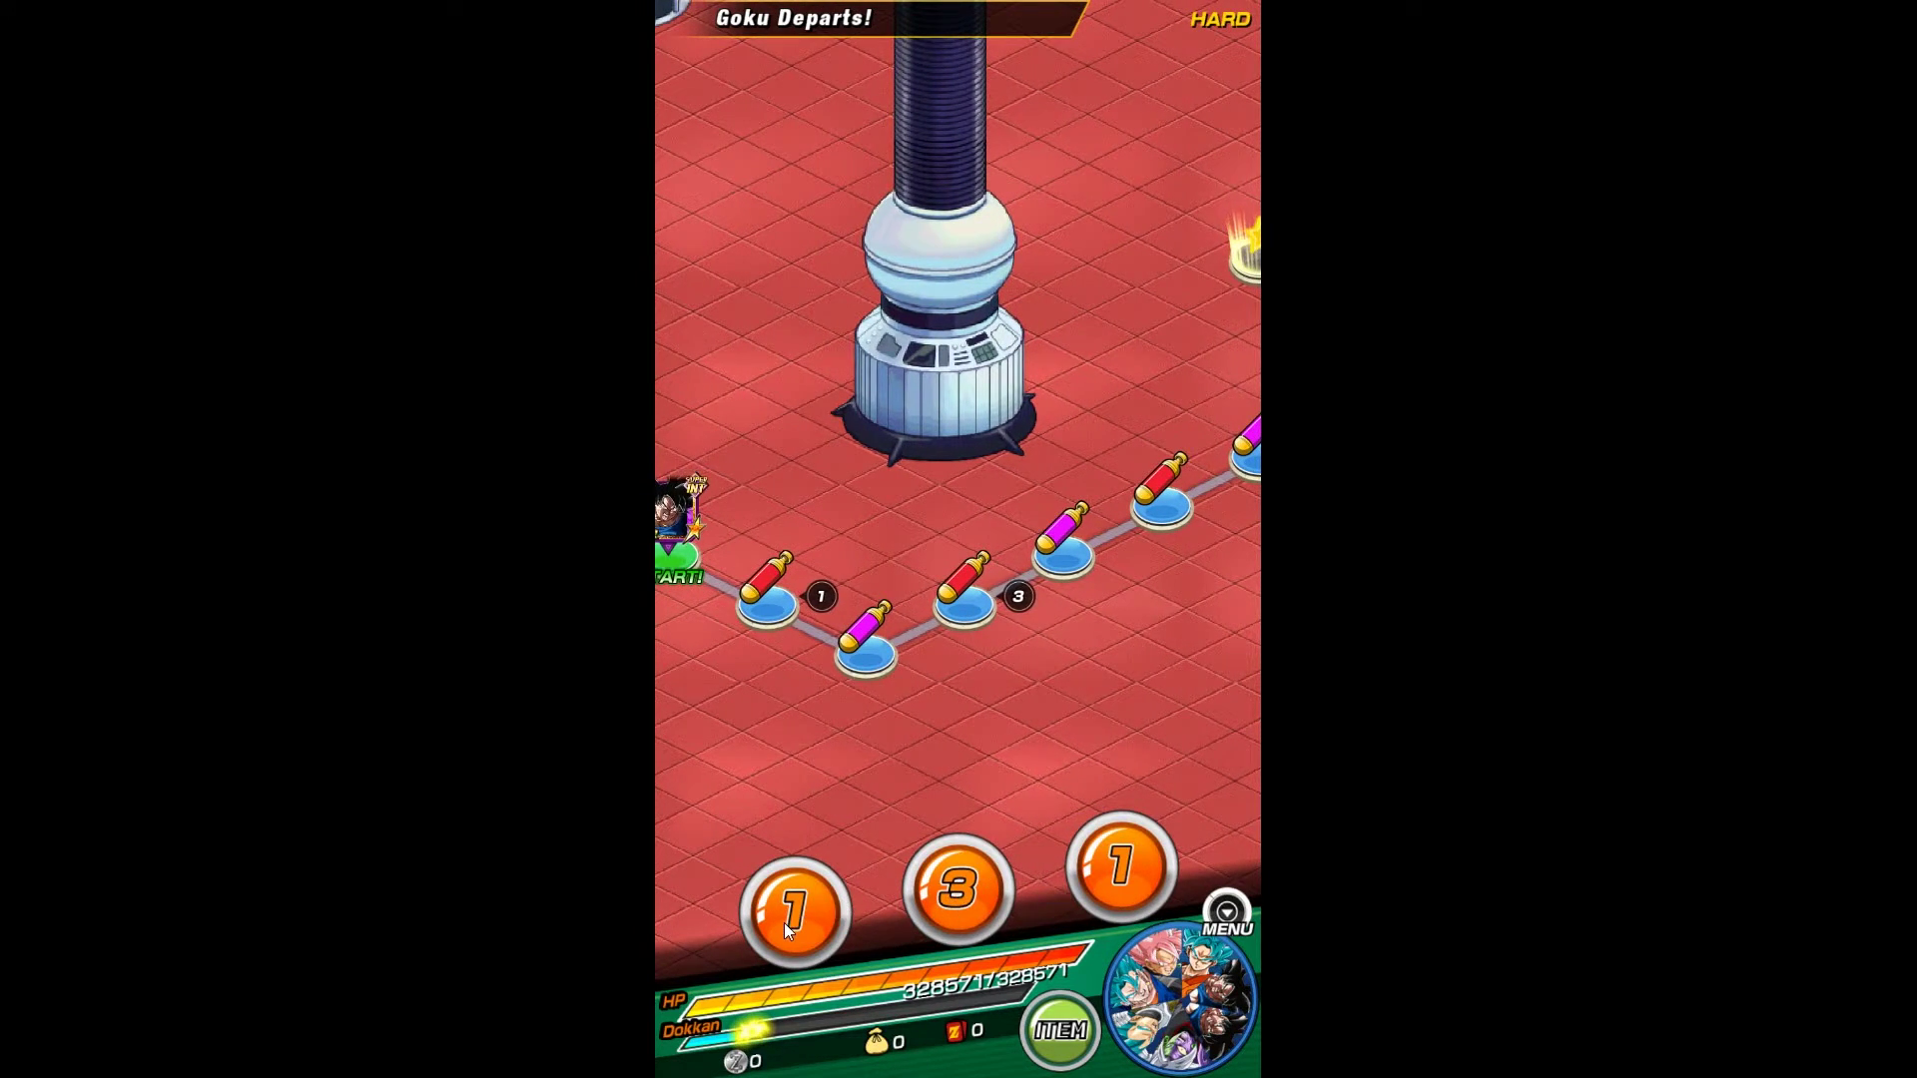
Step: Advance along the stage map with single-space moves, finishing with a 3-space move to the Vegeta battle space
left_click(783, 922)
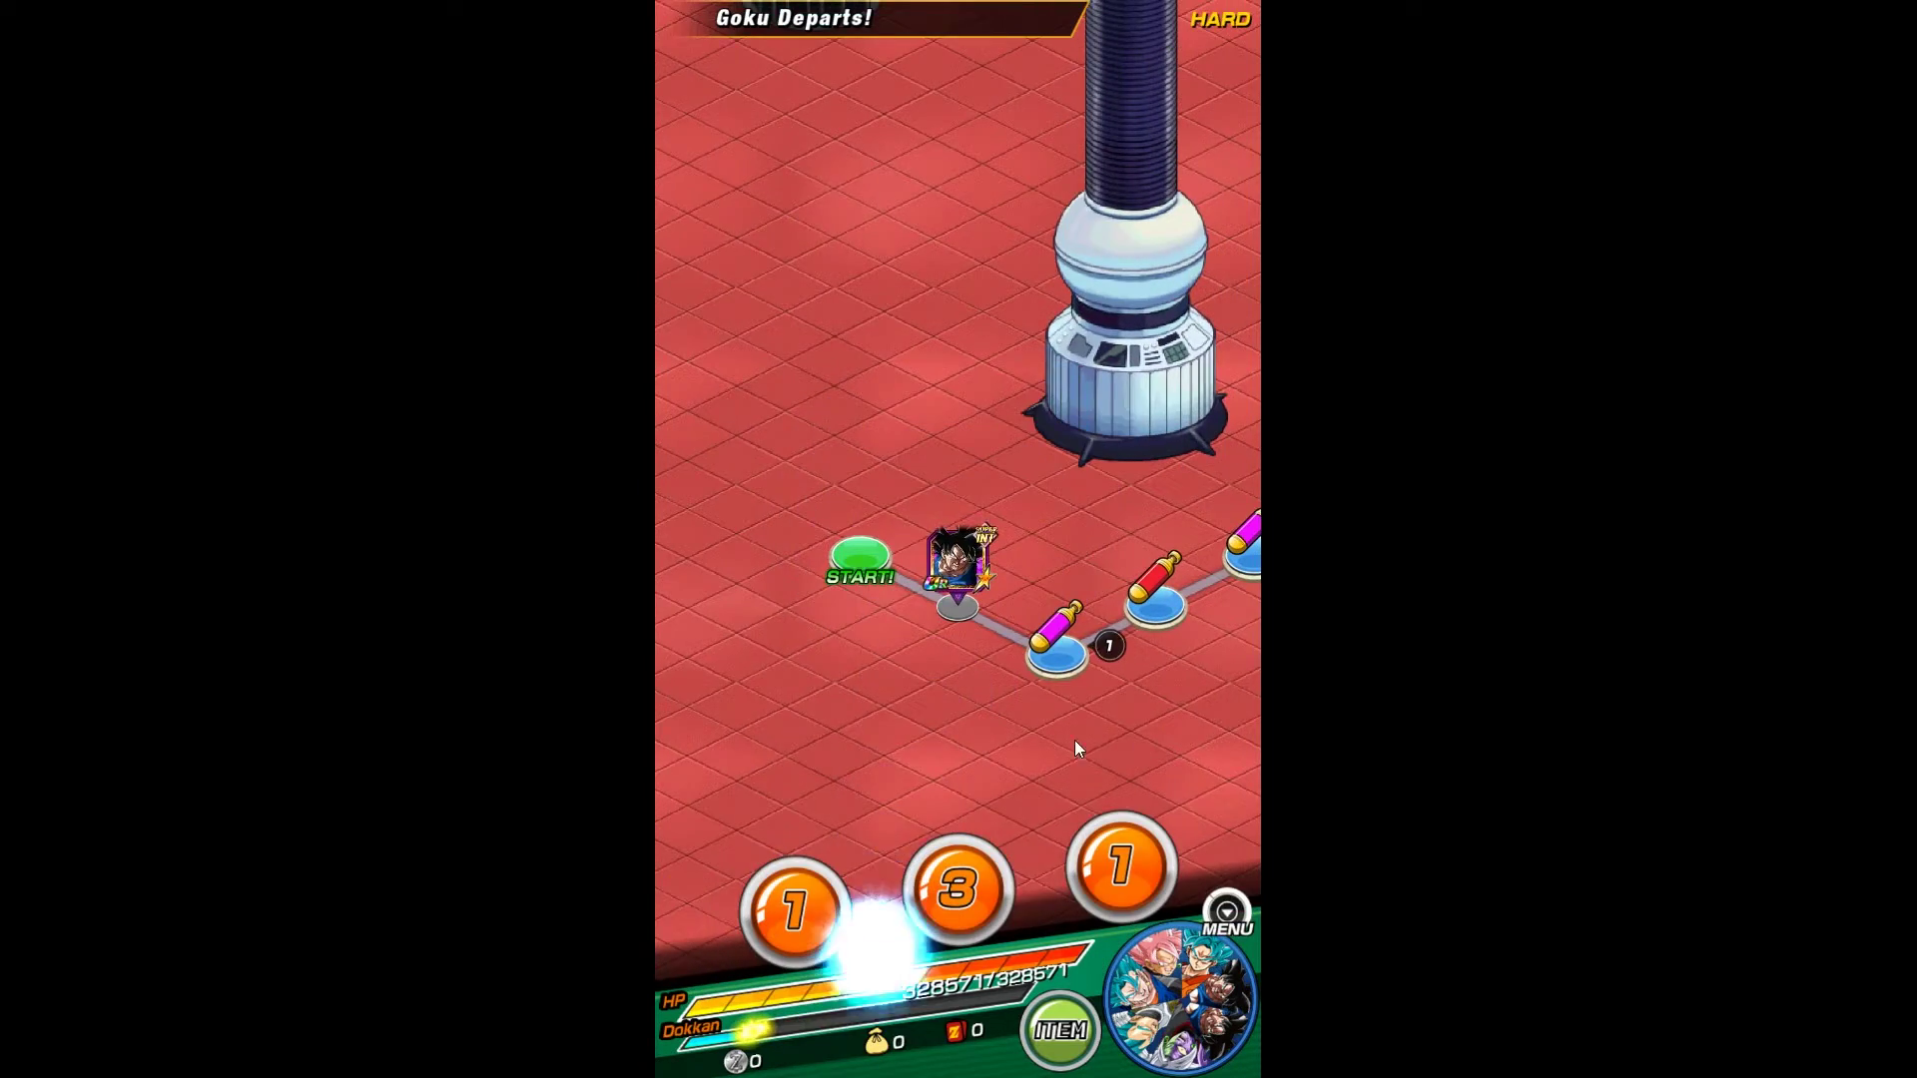
left_click(1118, 858)
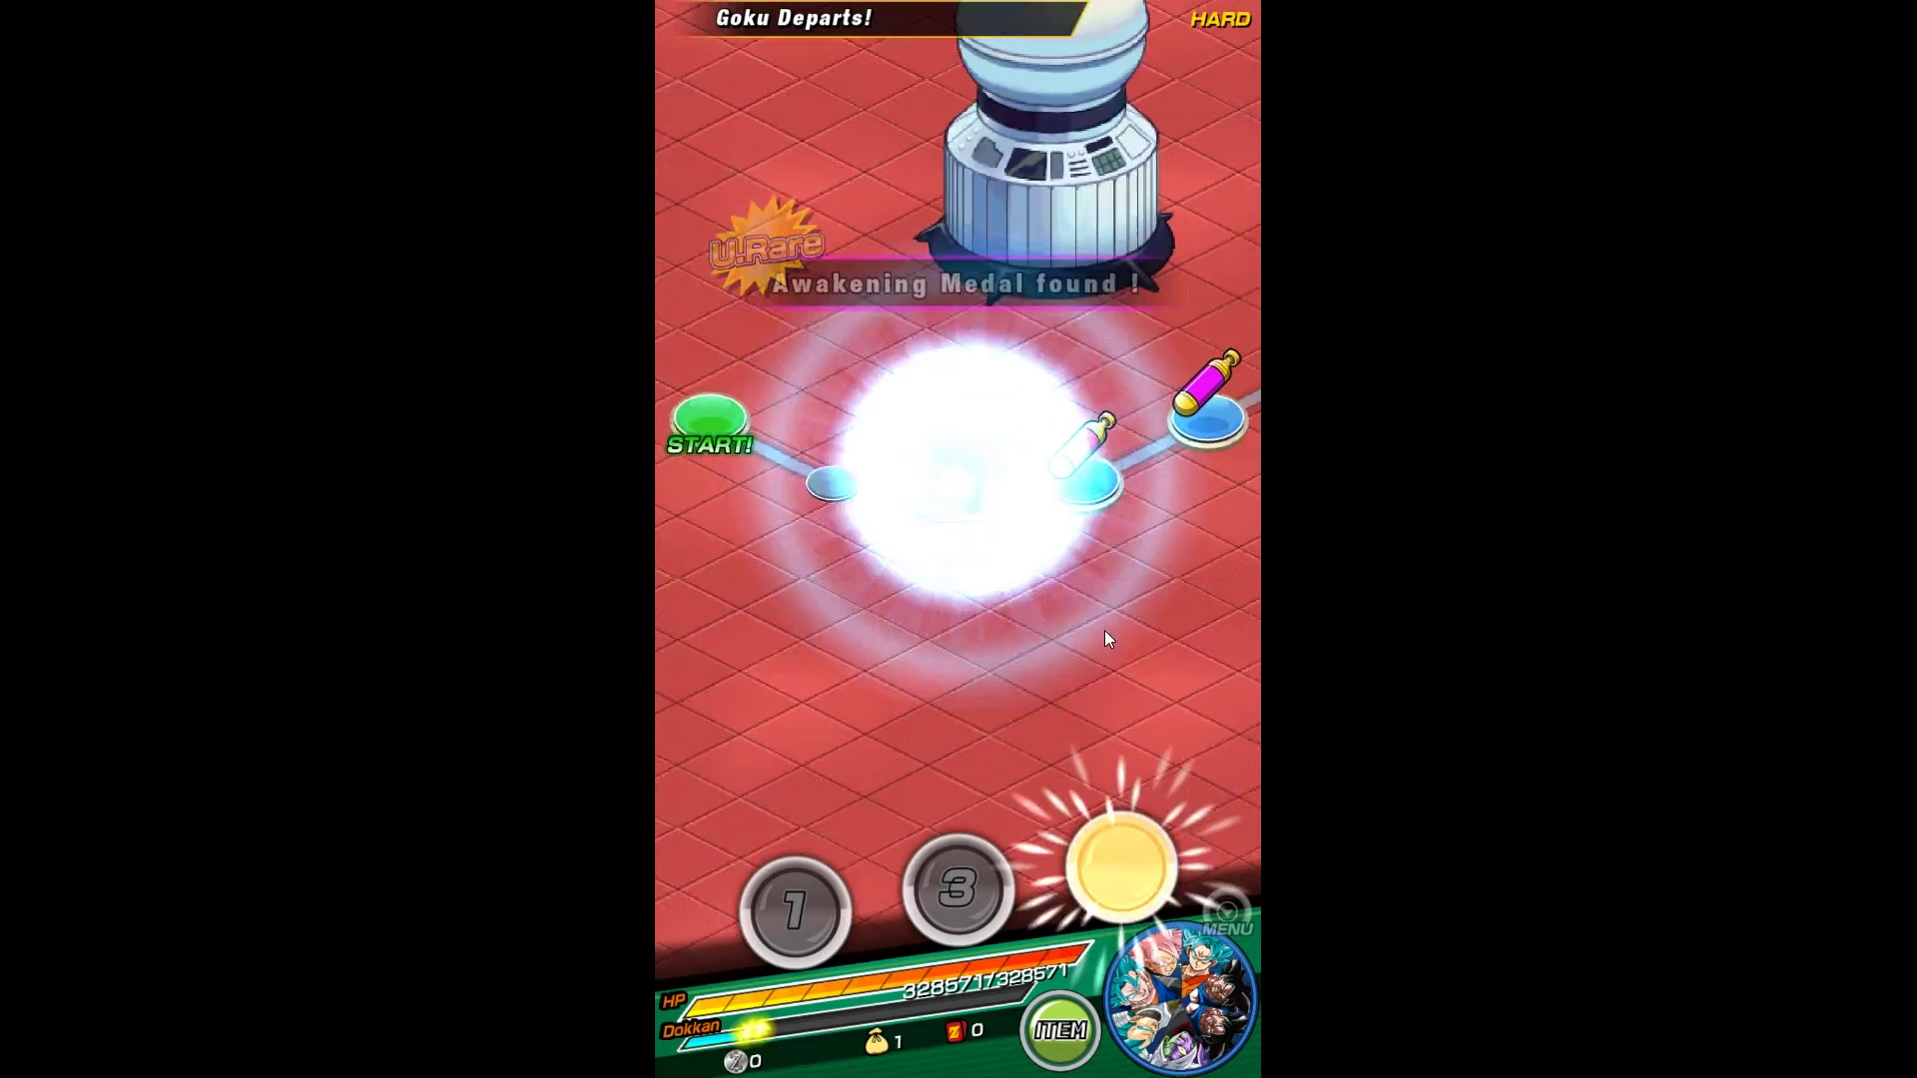
left_click(784, 906)
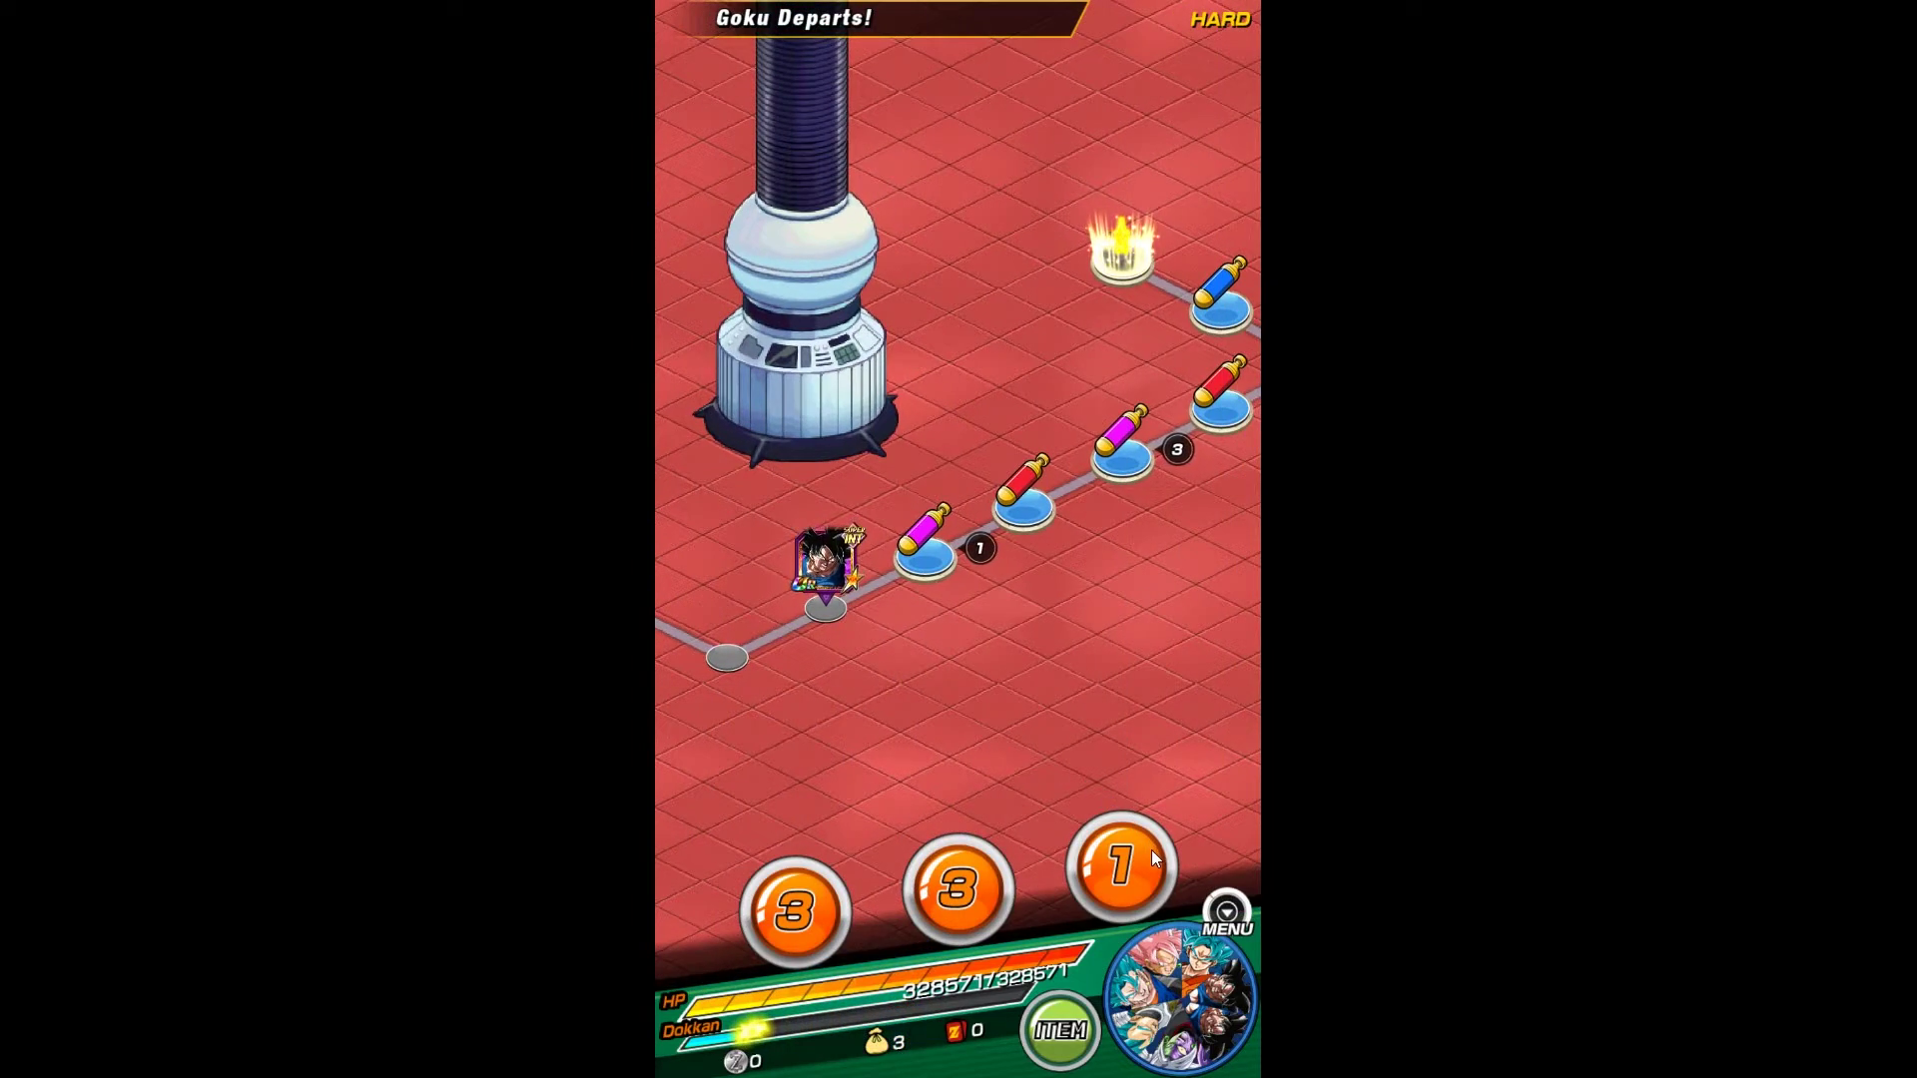
left_click(1153, 856)
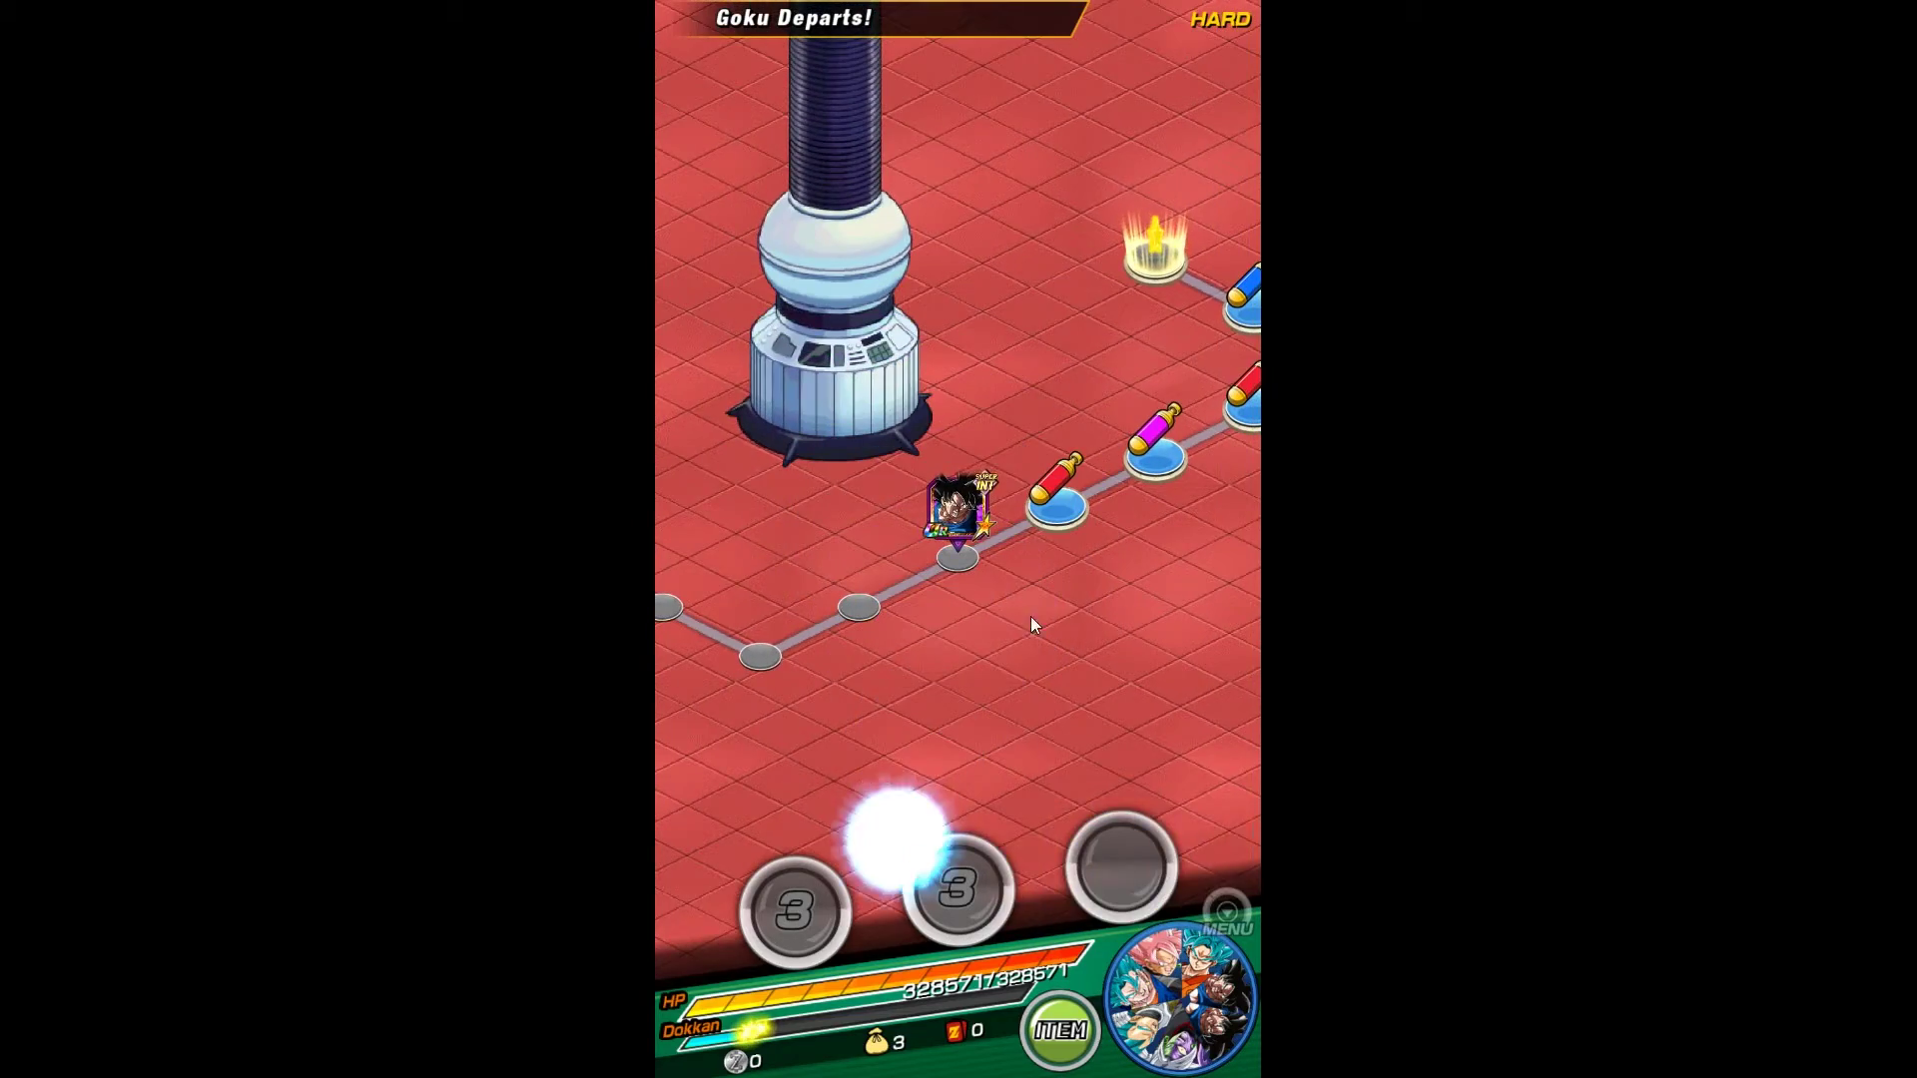
left_click(1118, 856)
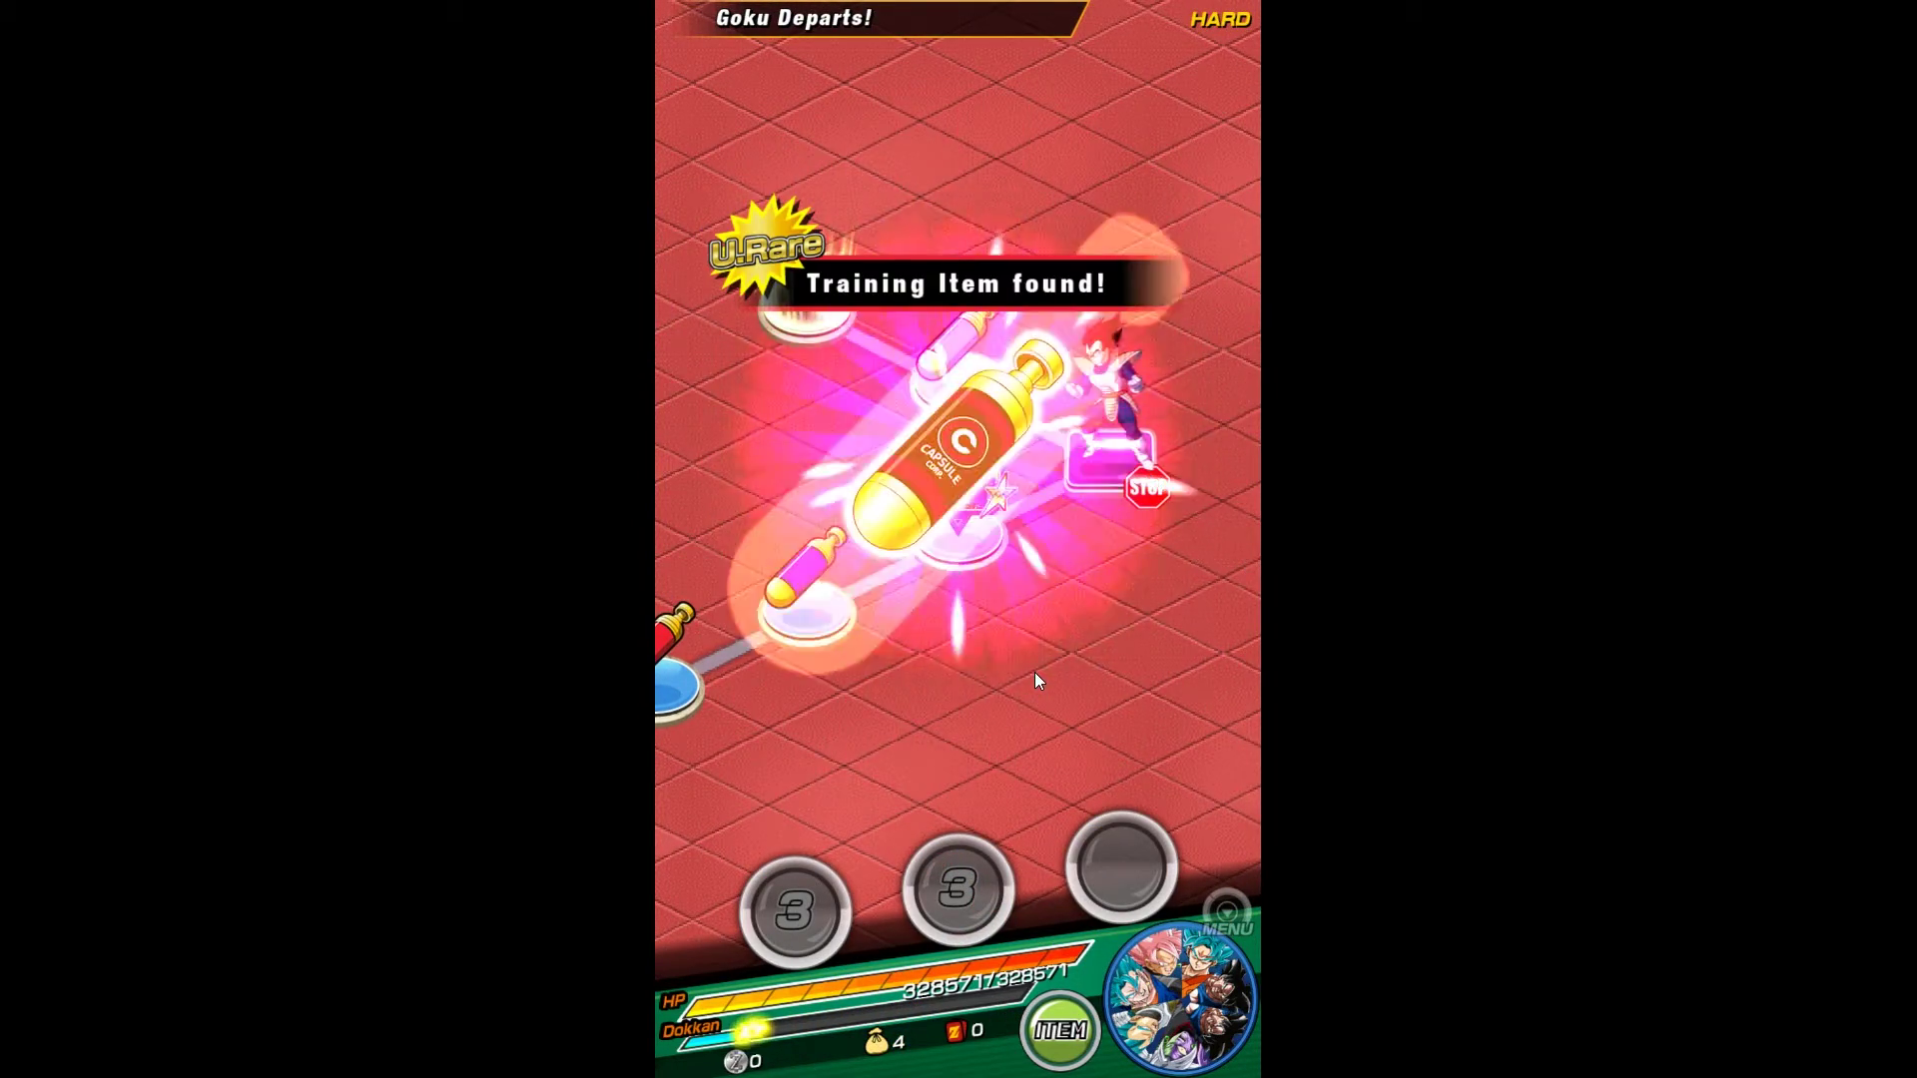
left_click(964, 898)
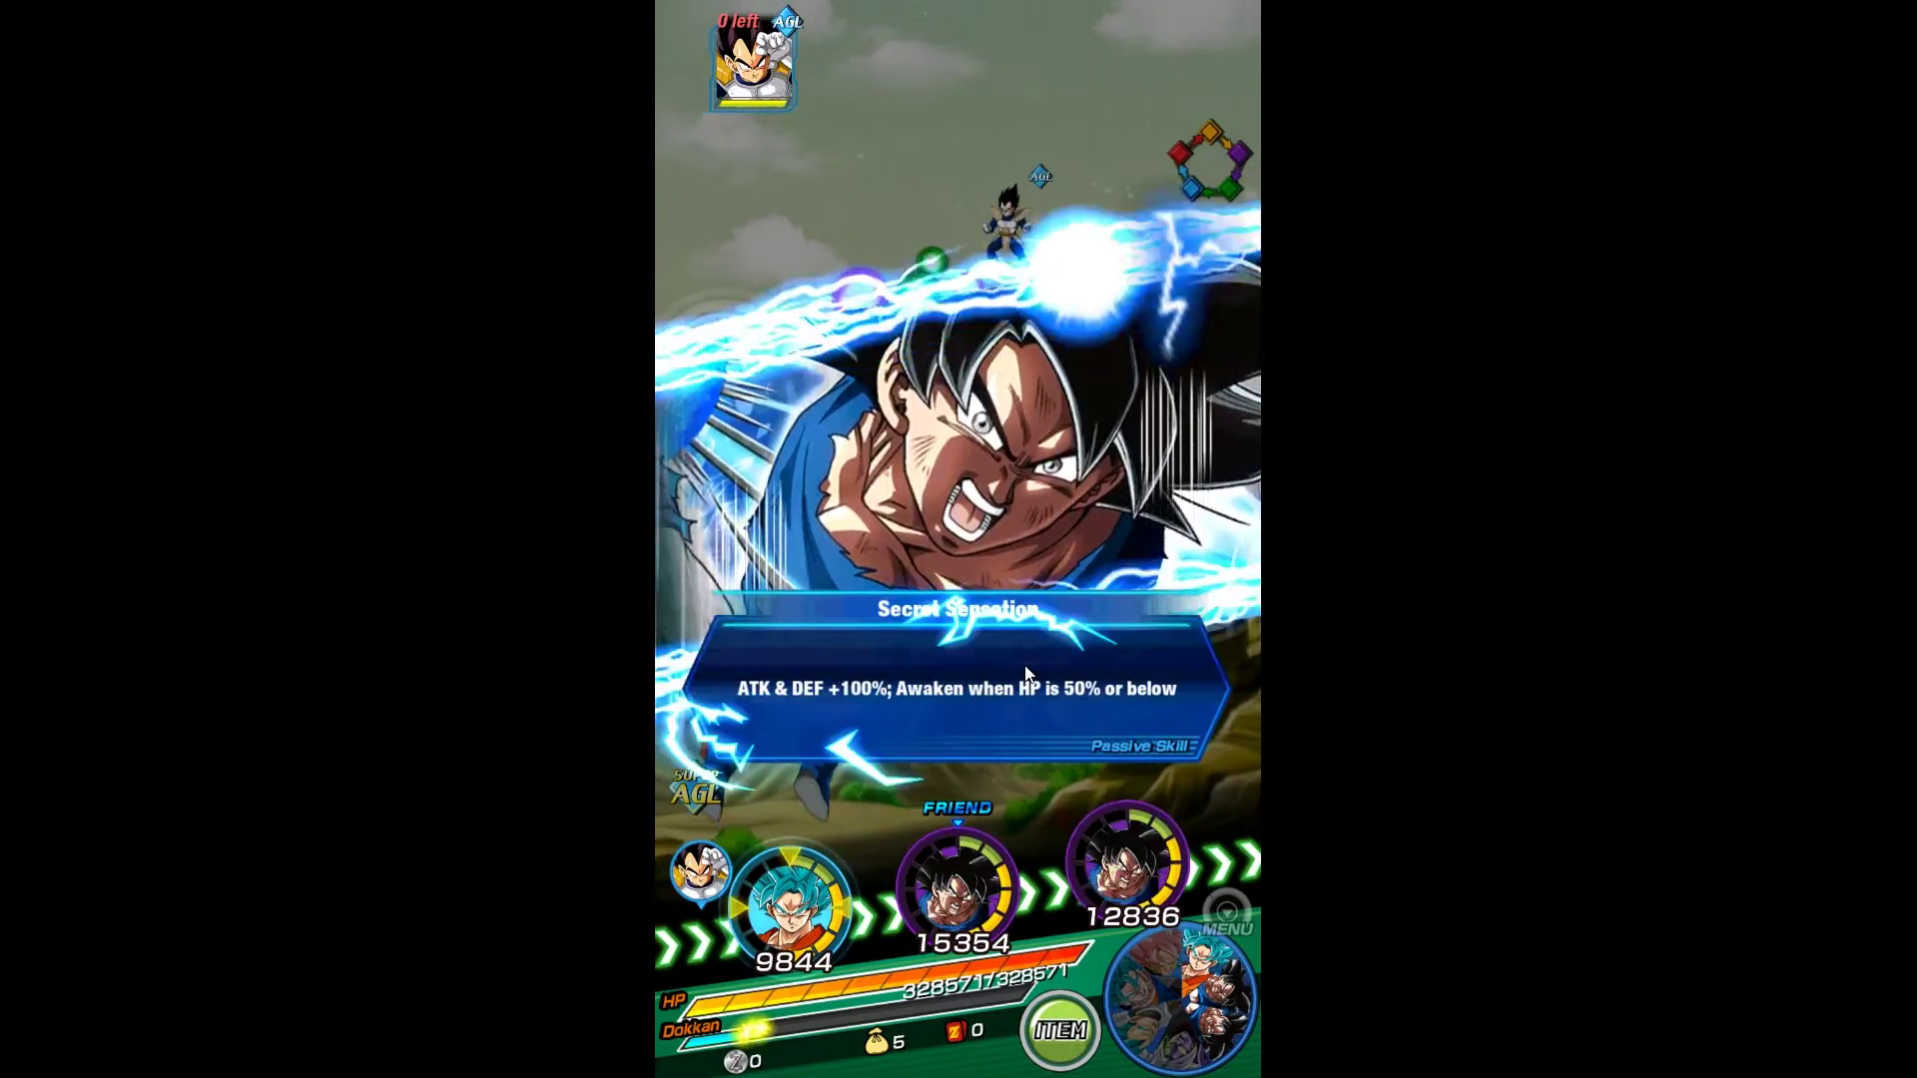
Step: Put the friend Goku first in the attack order and choose Ki spheres for all three attackers against Vegeta
left_click(944, 905)
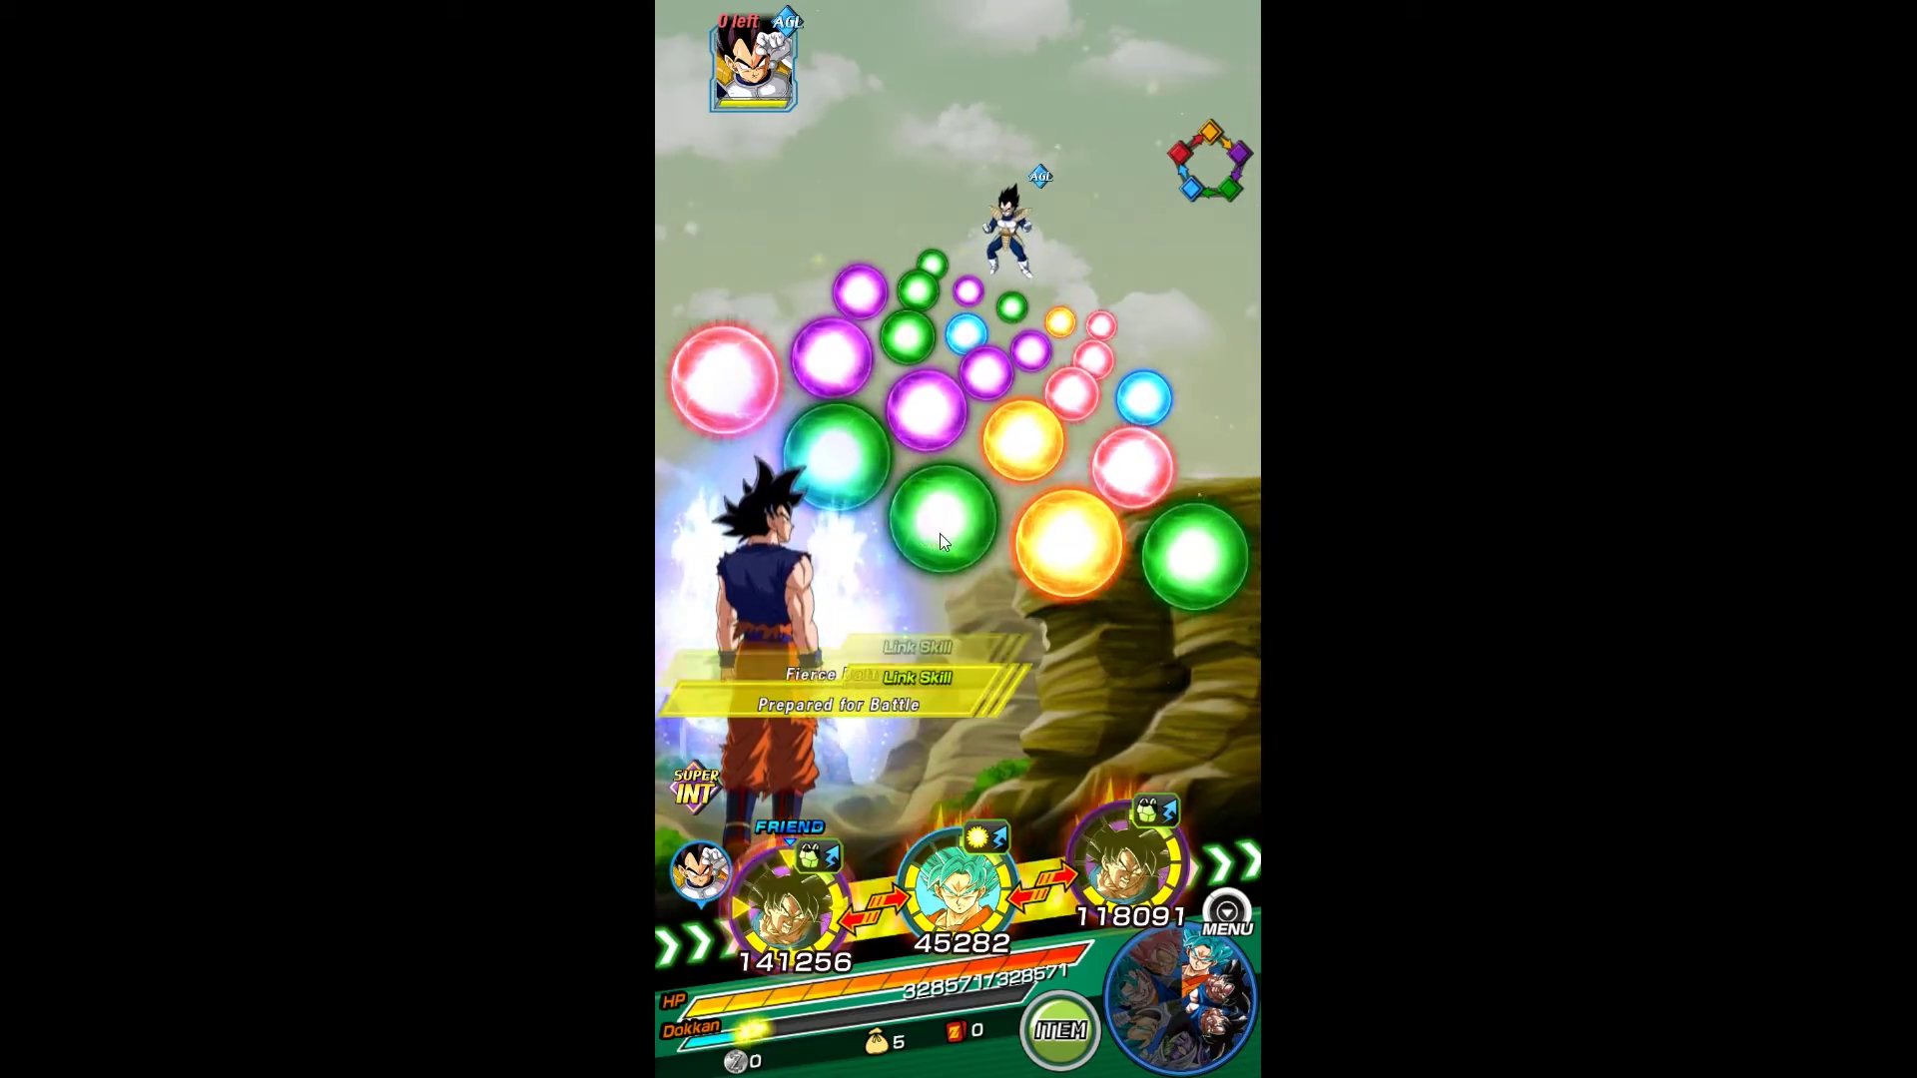
left_click(937, 525)
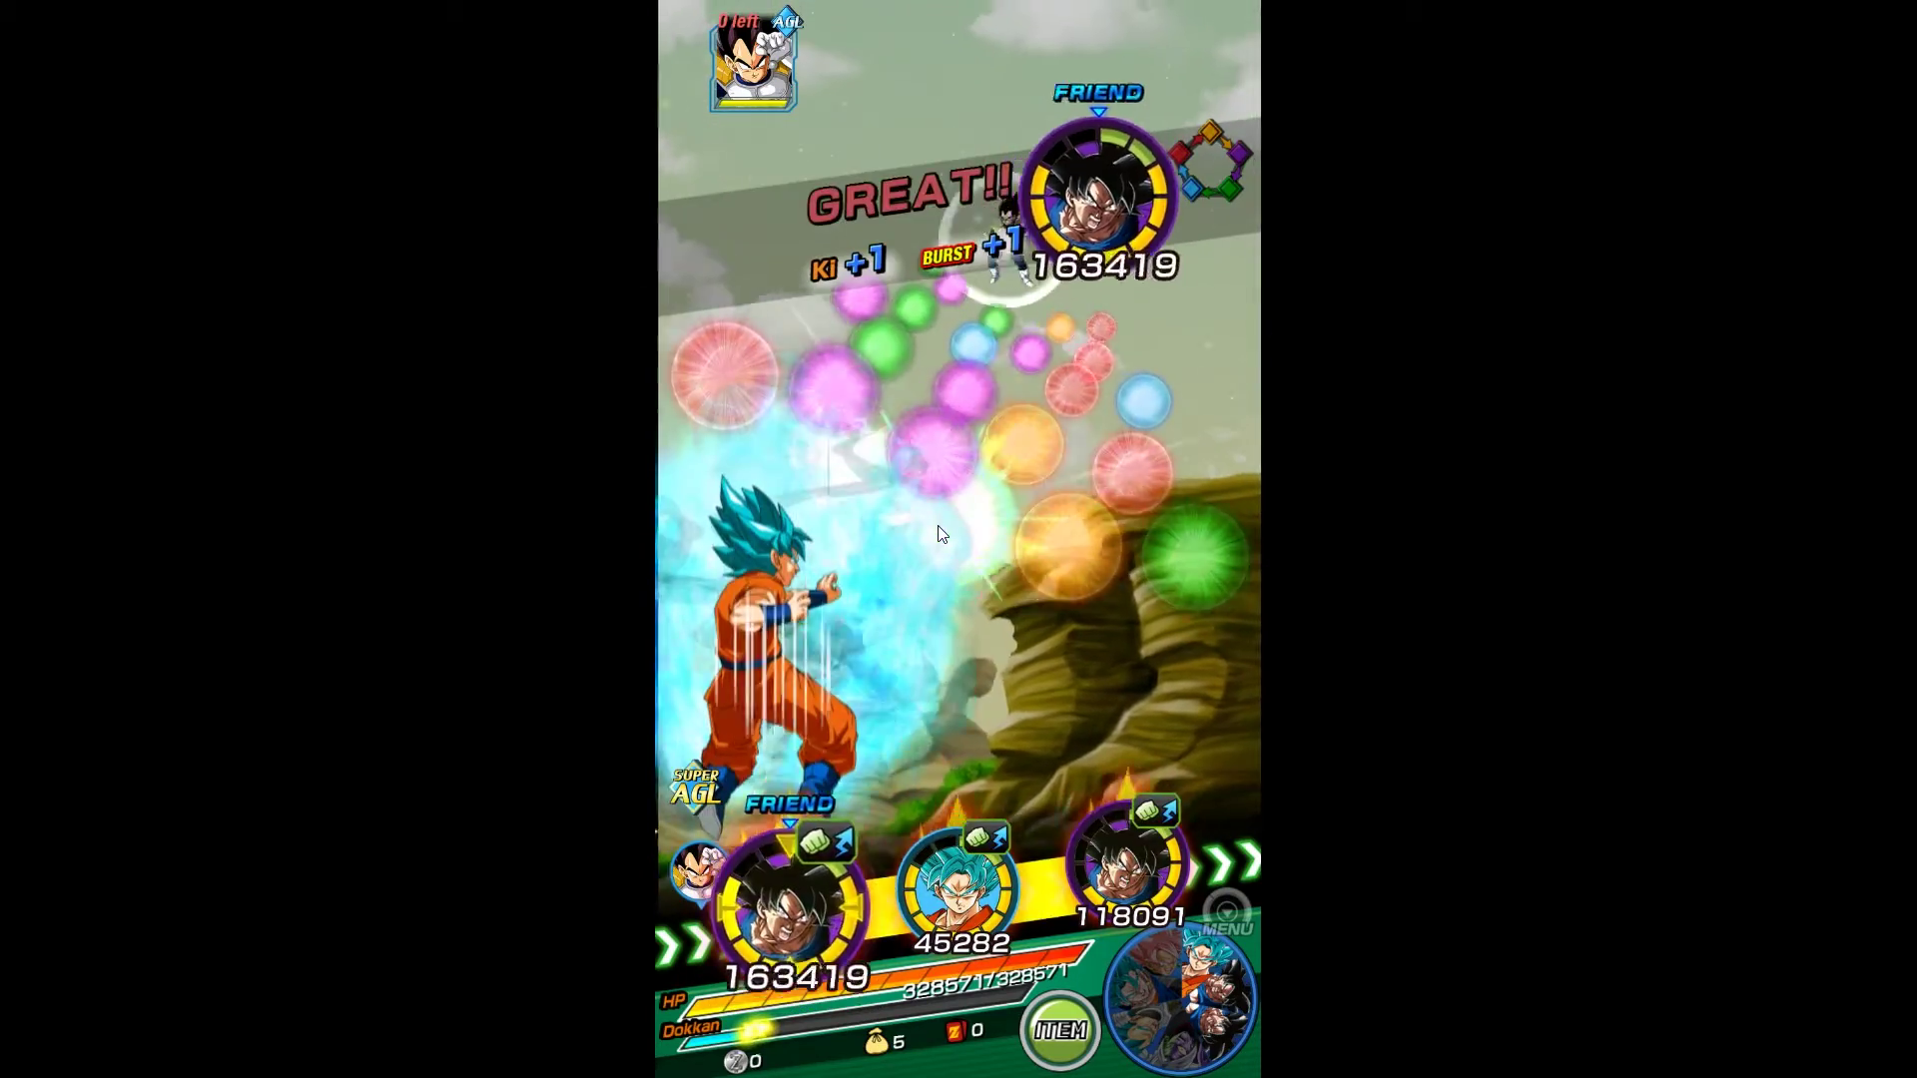
left_click(929, 537)
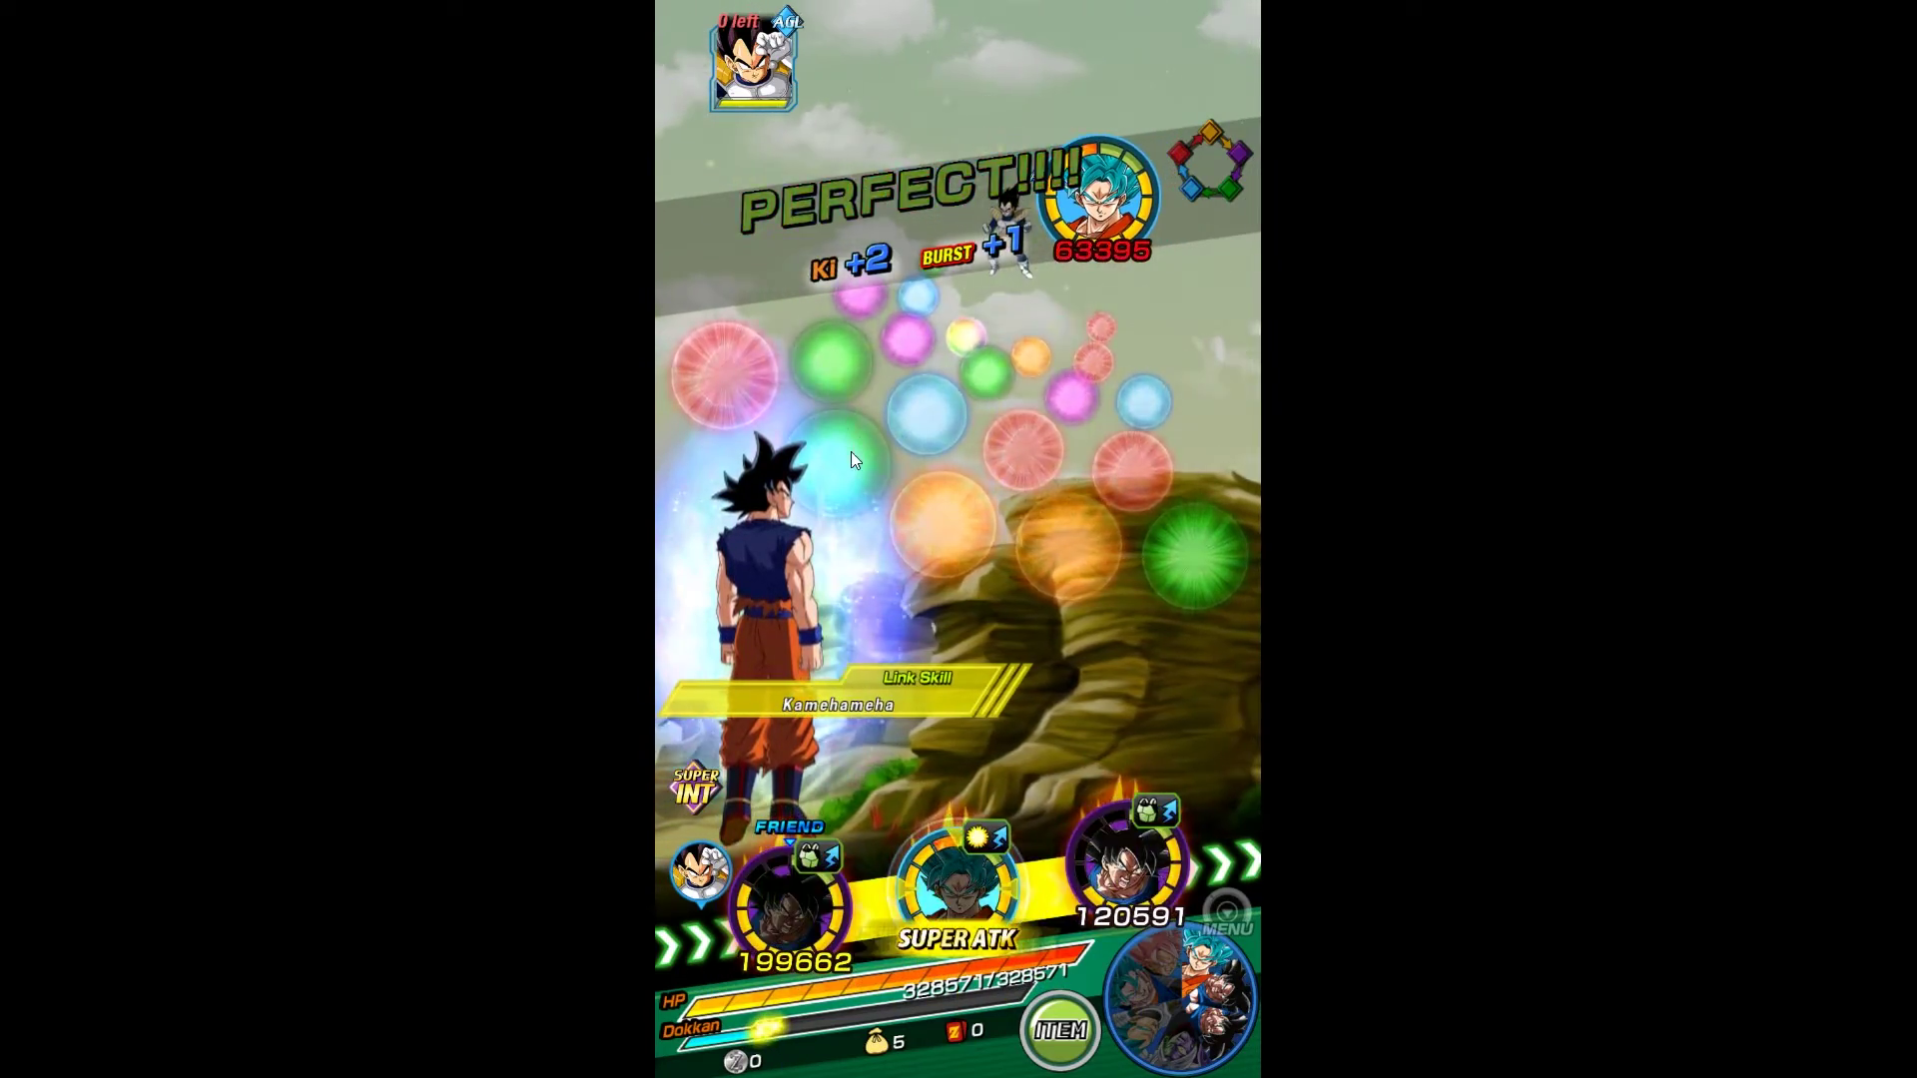
left_click(843, 495)
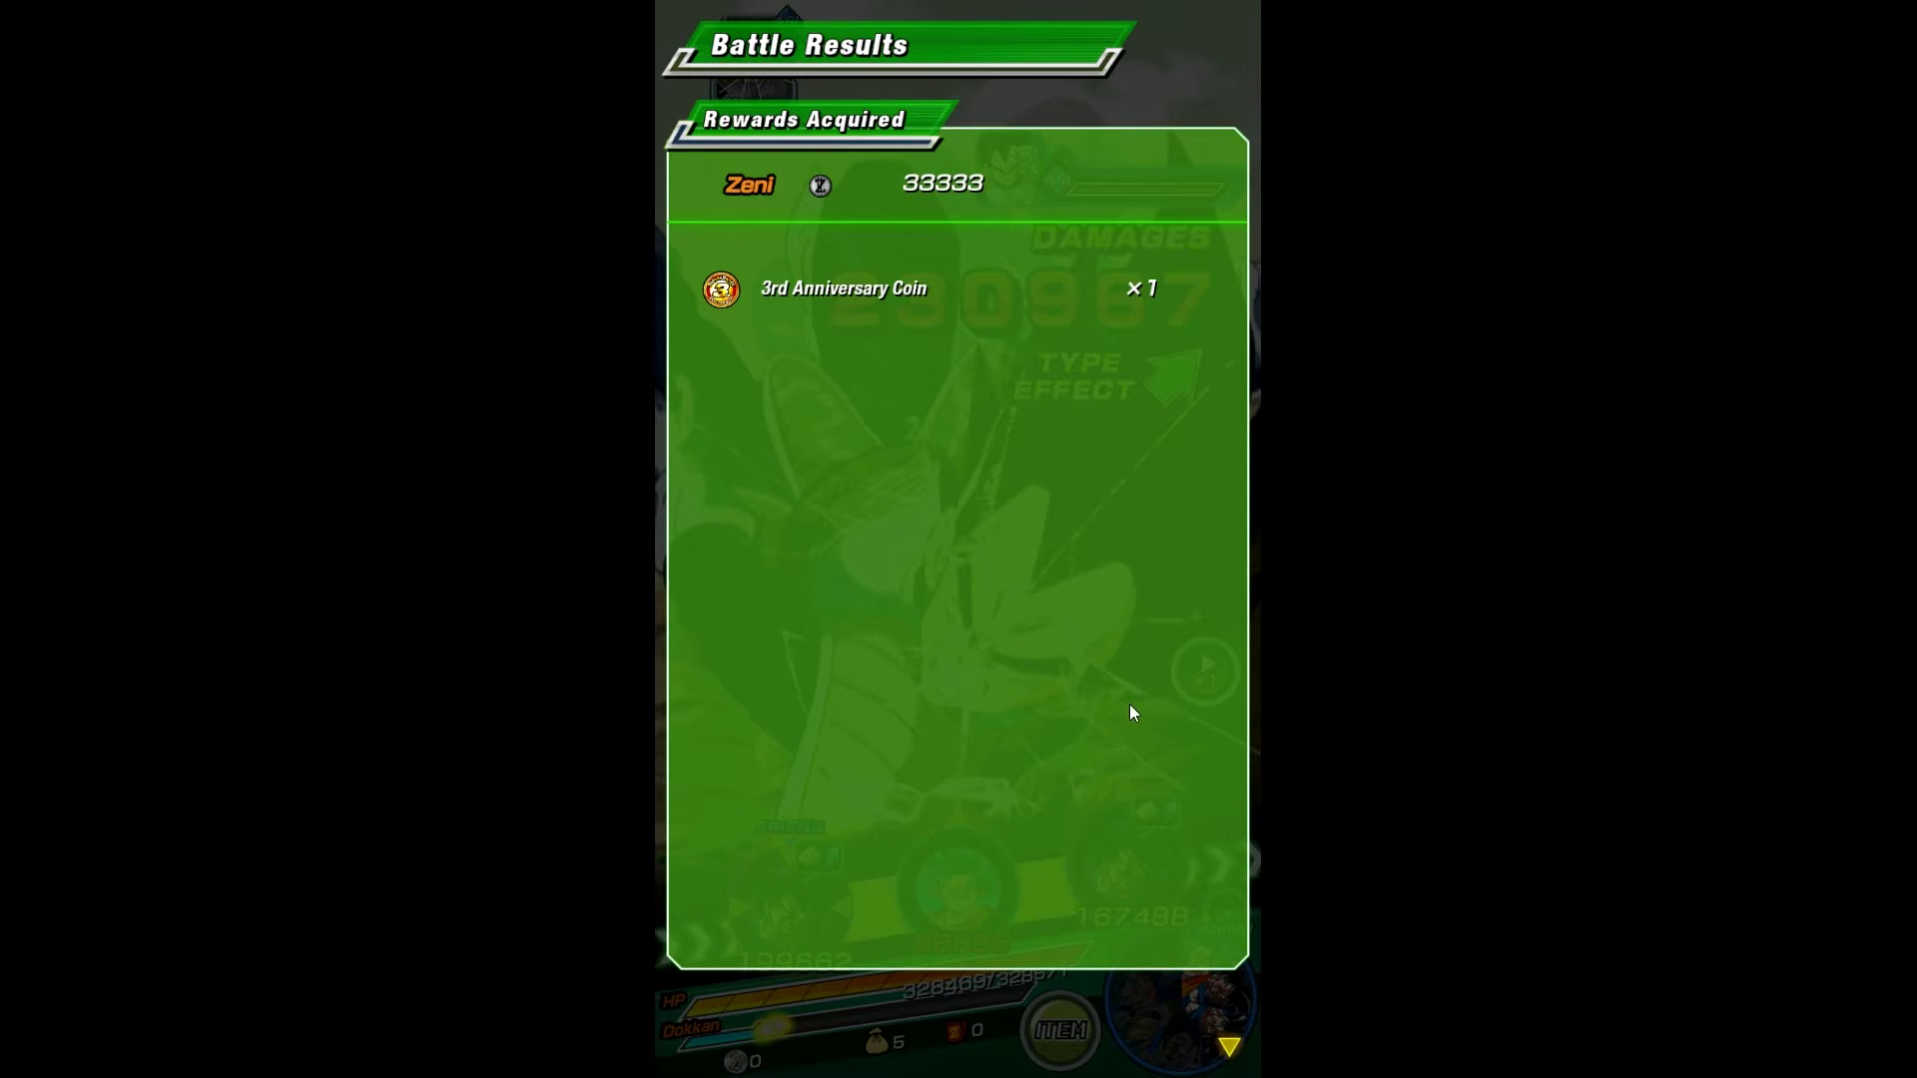
Step: Dismiss the battle rewards and move 3 spaces to the stage's goal
left_click(1087, 705)
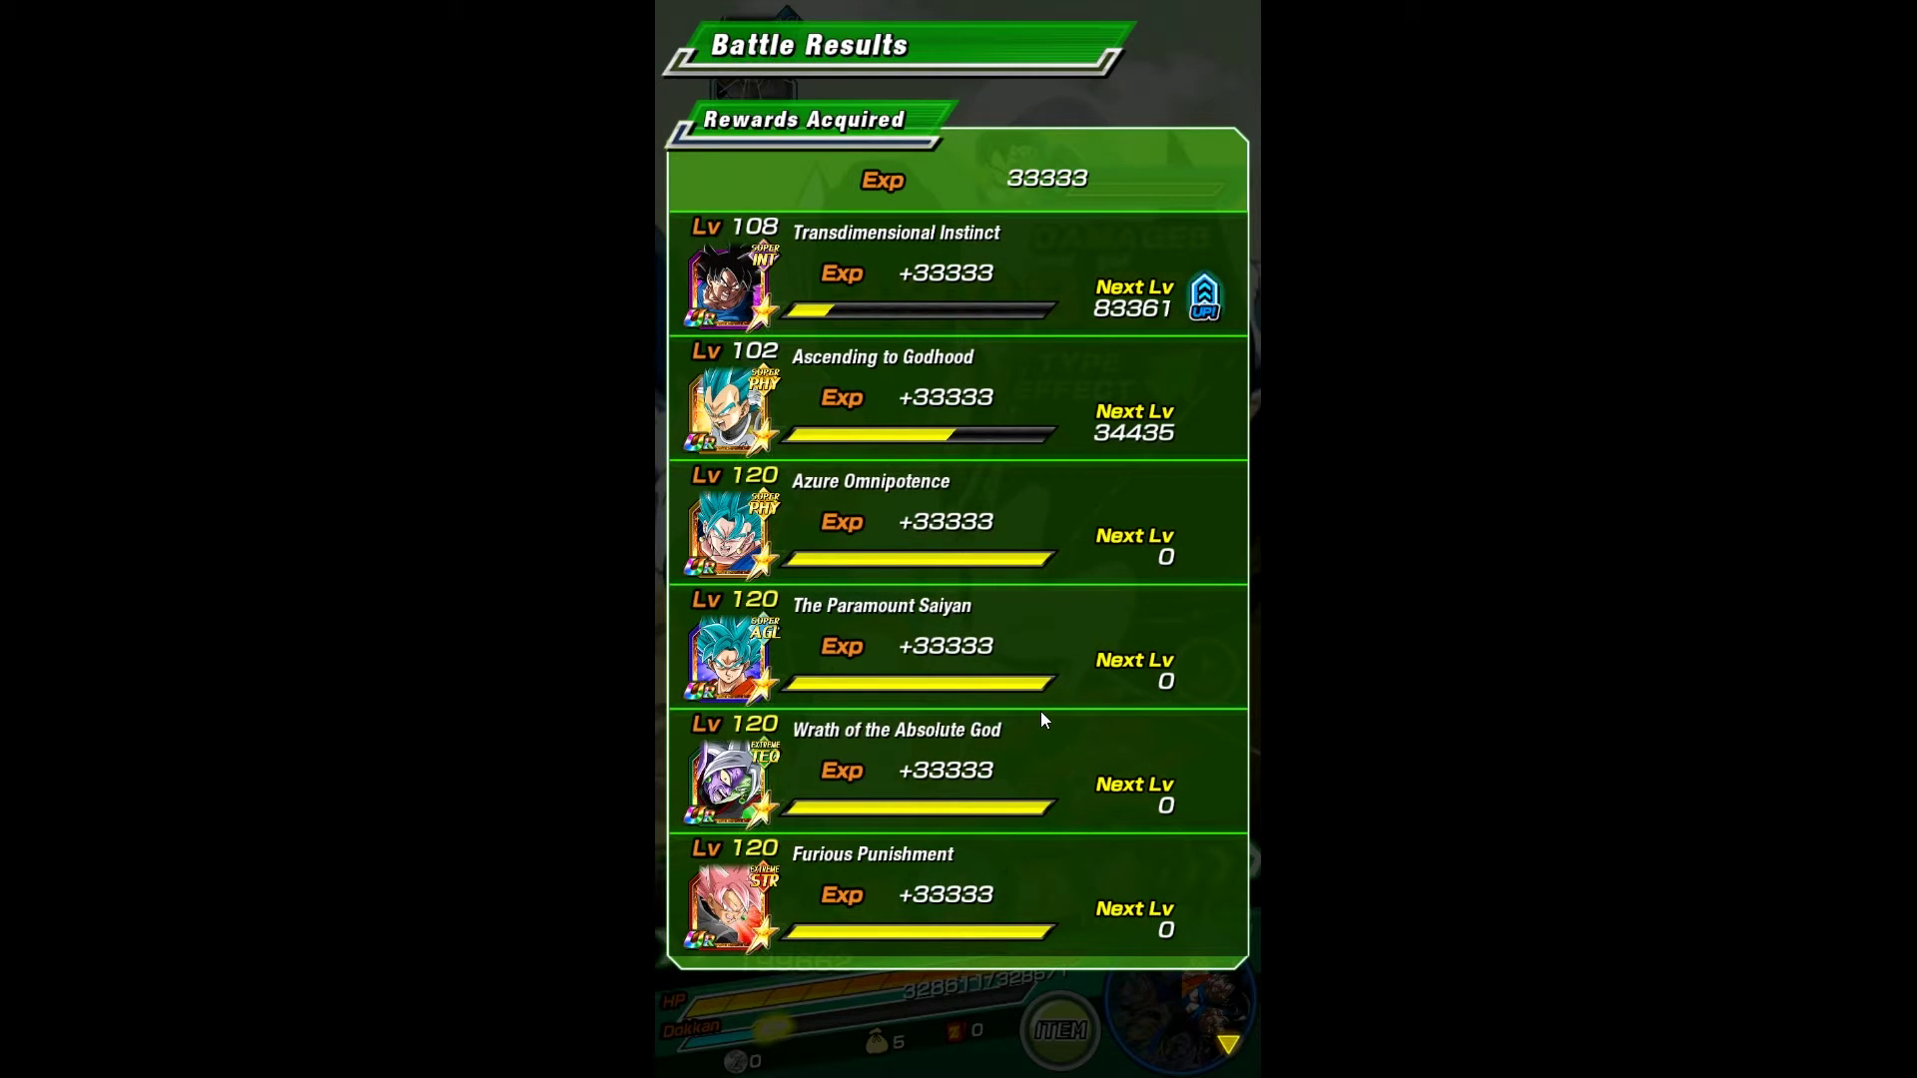
left_click(1041, 717)
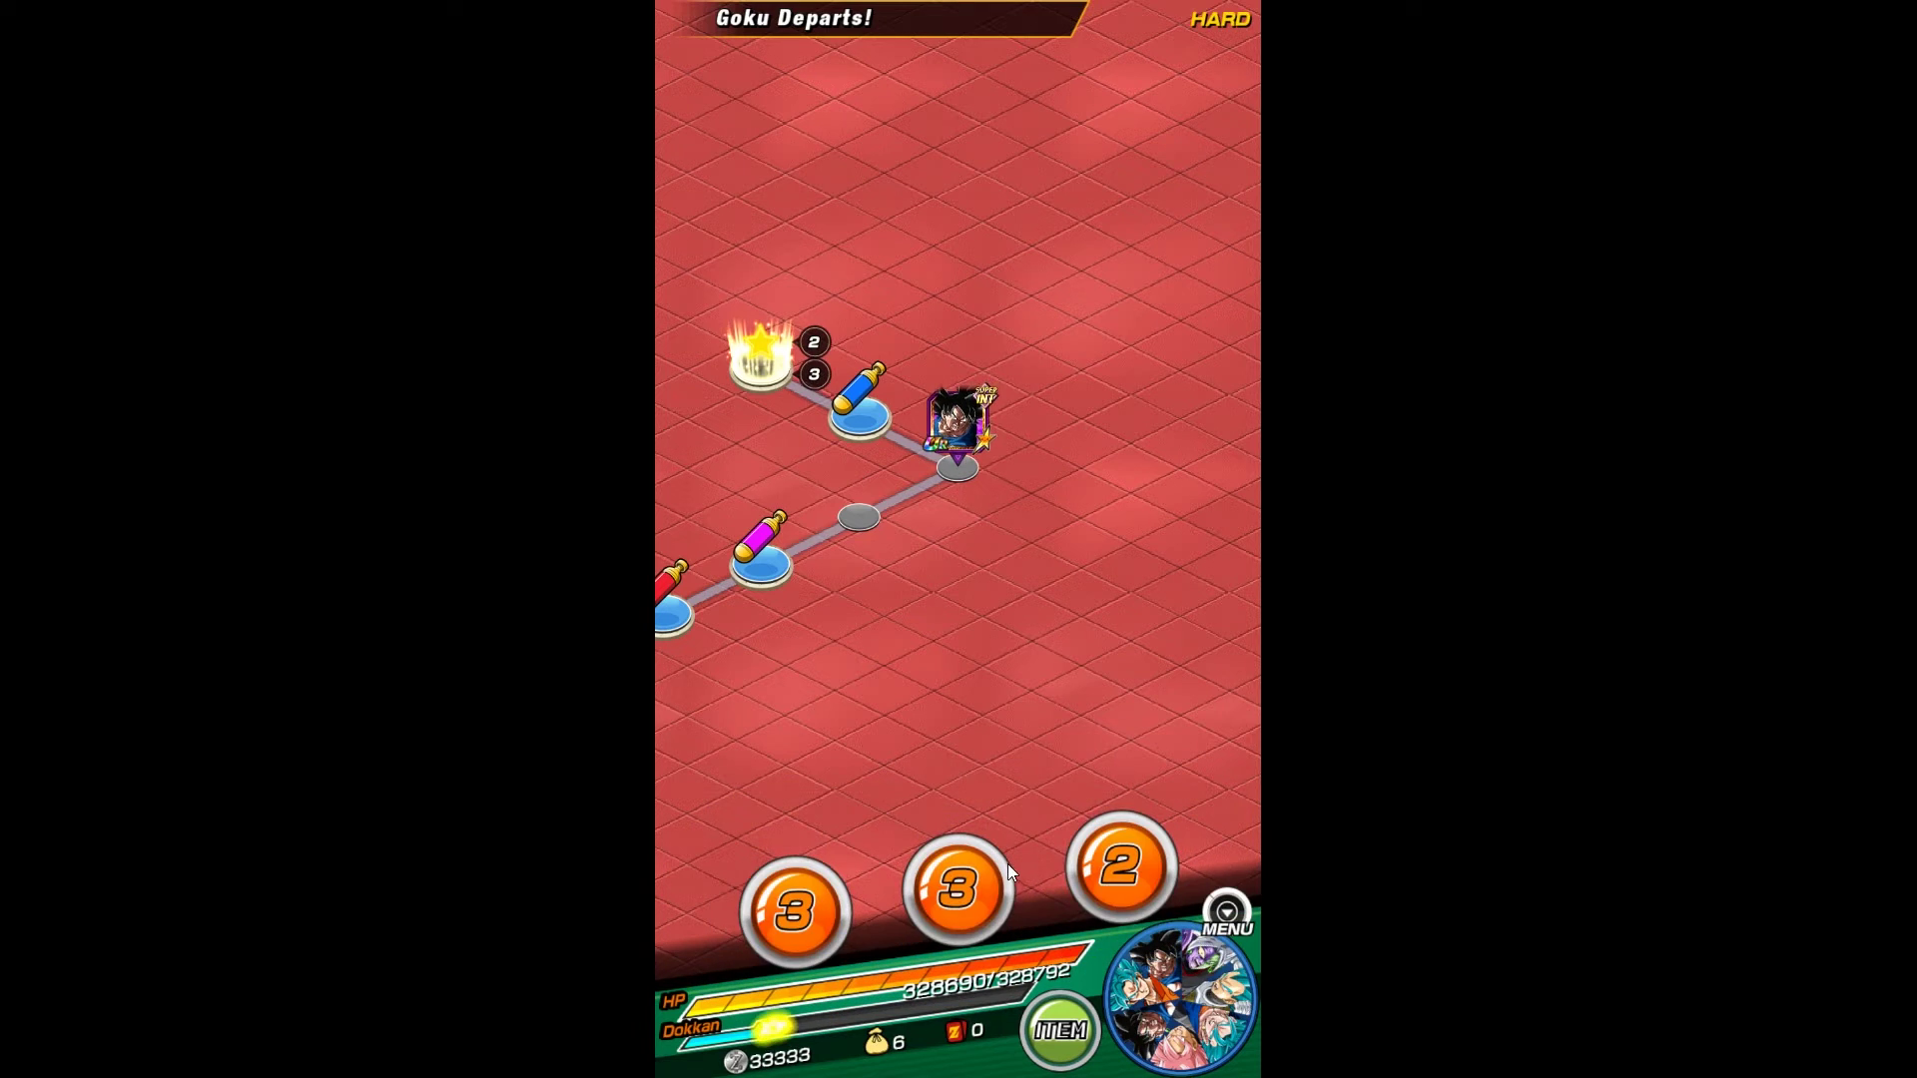
left_click(963, 897)
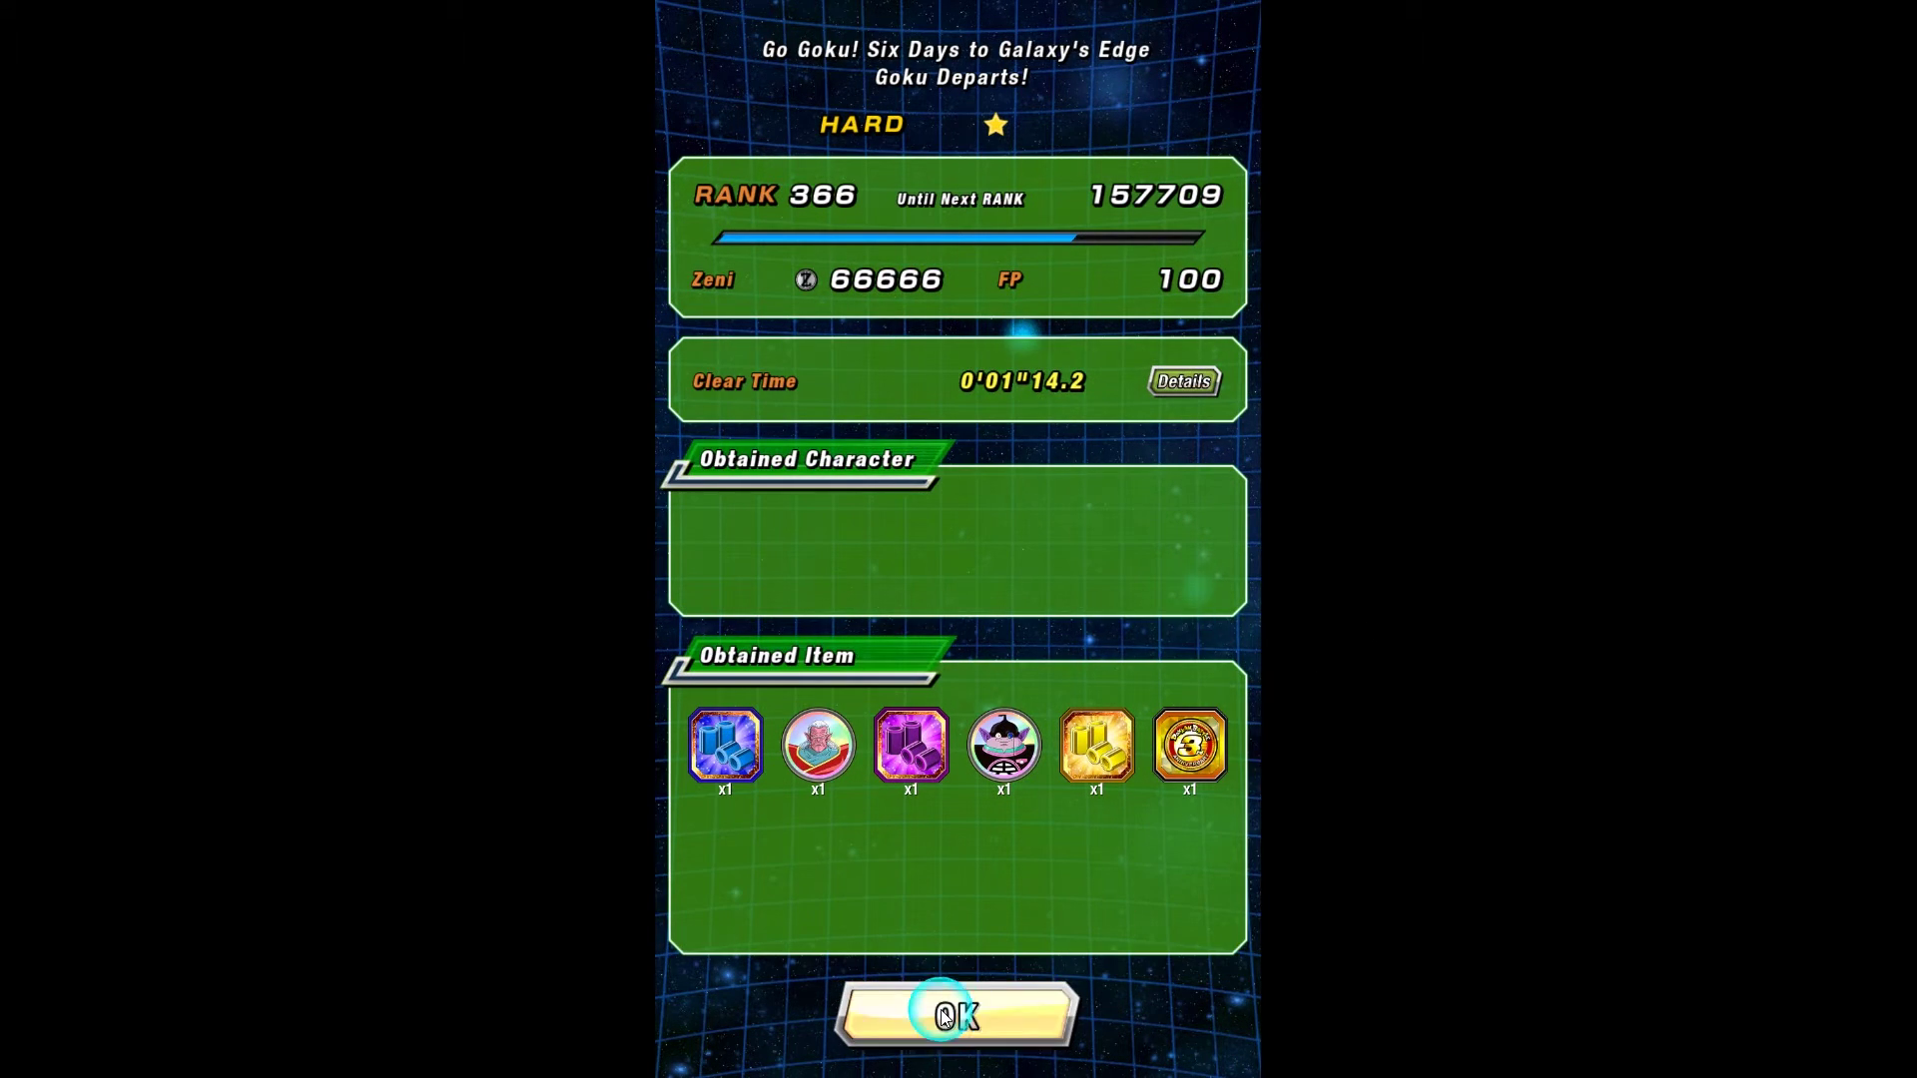
Step: Close the stage results, leave the Go Goku! event and return to the game's home screen
left_click(943, 1015)
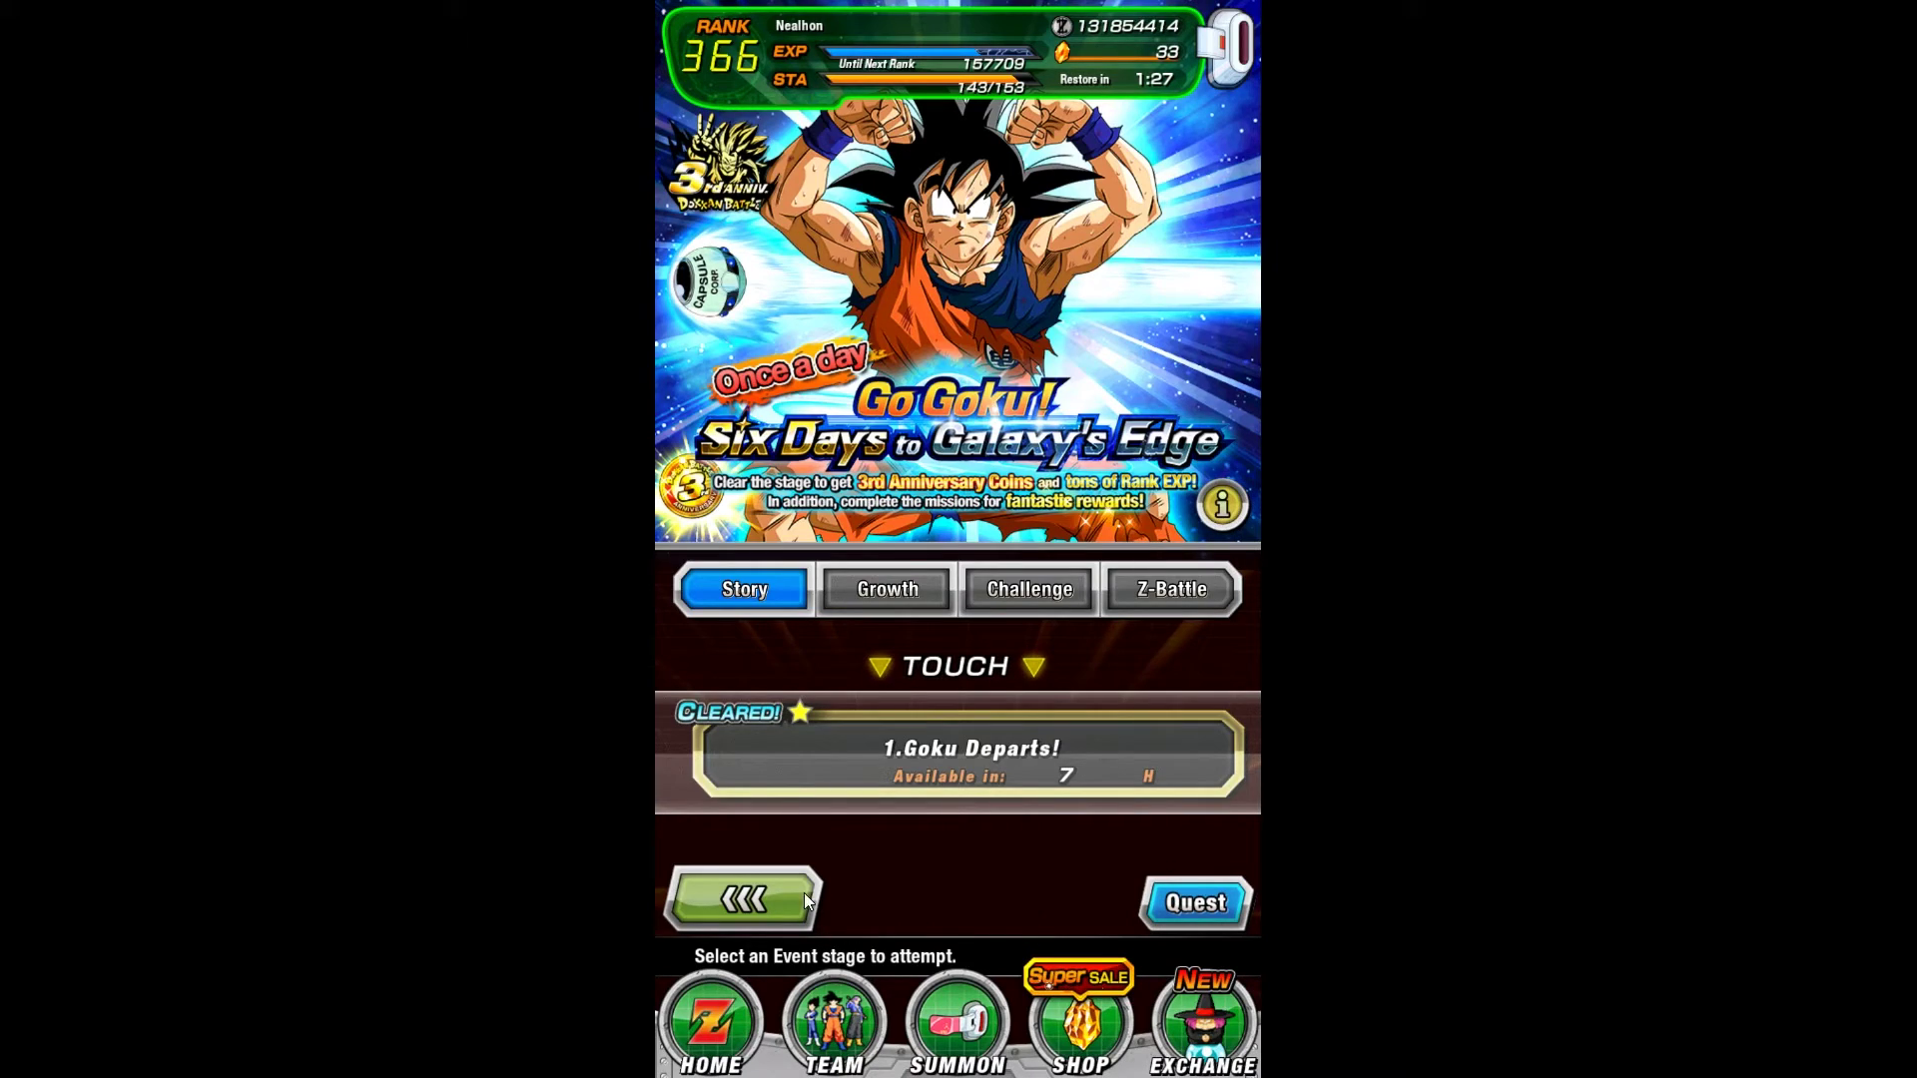
left_click(789, 901)
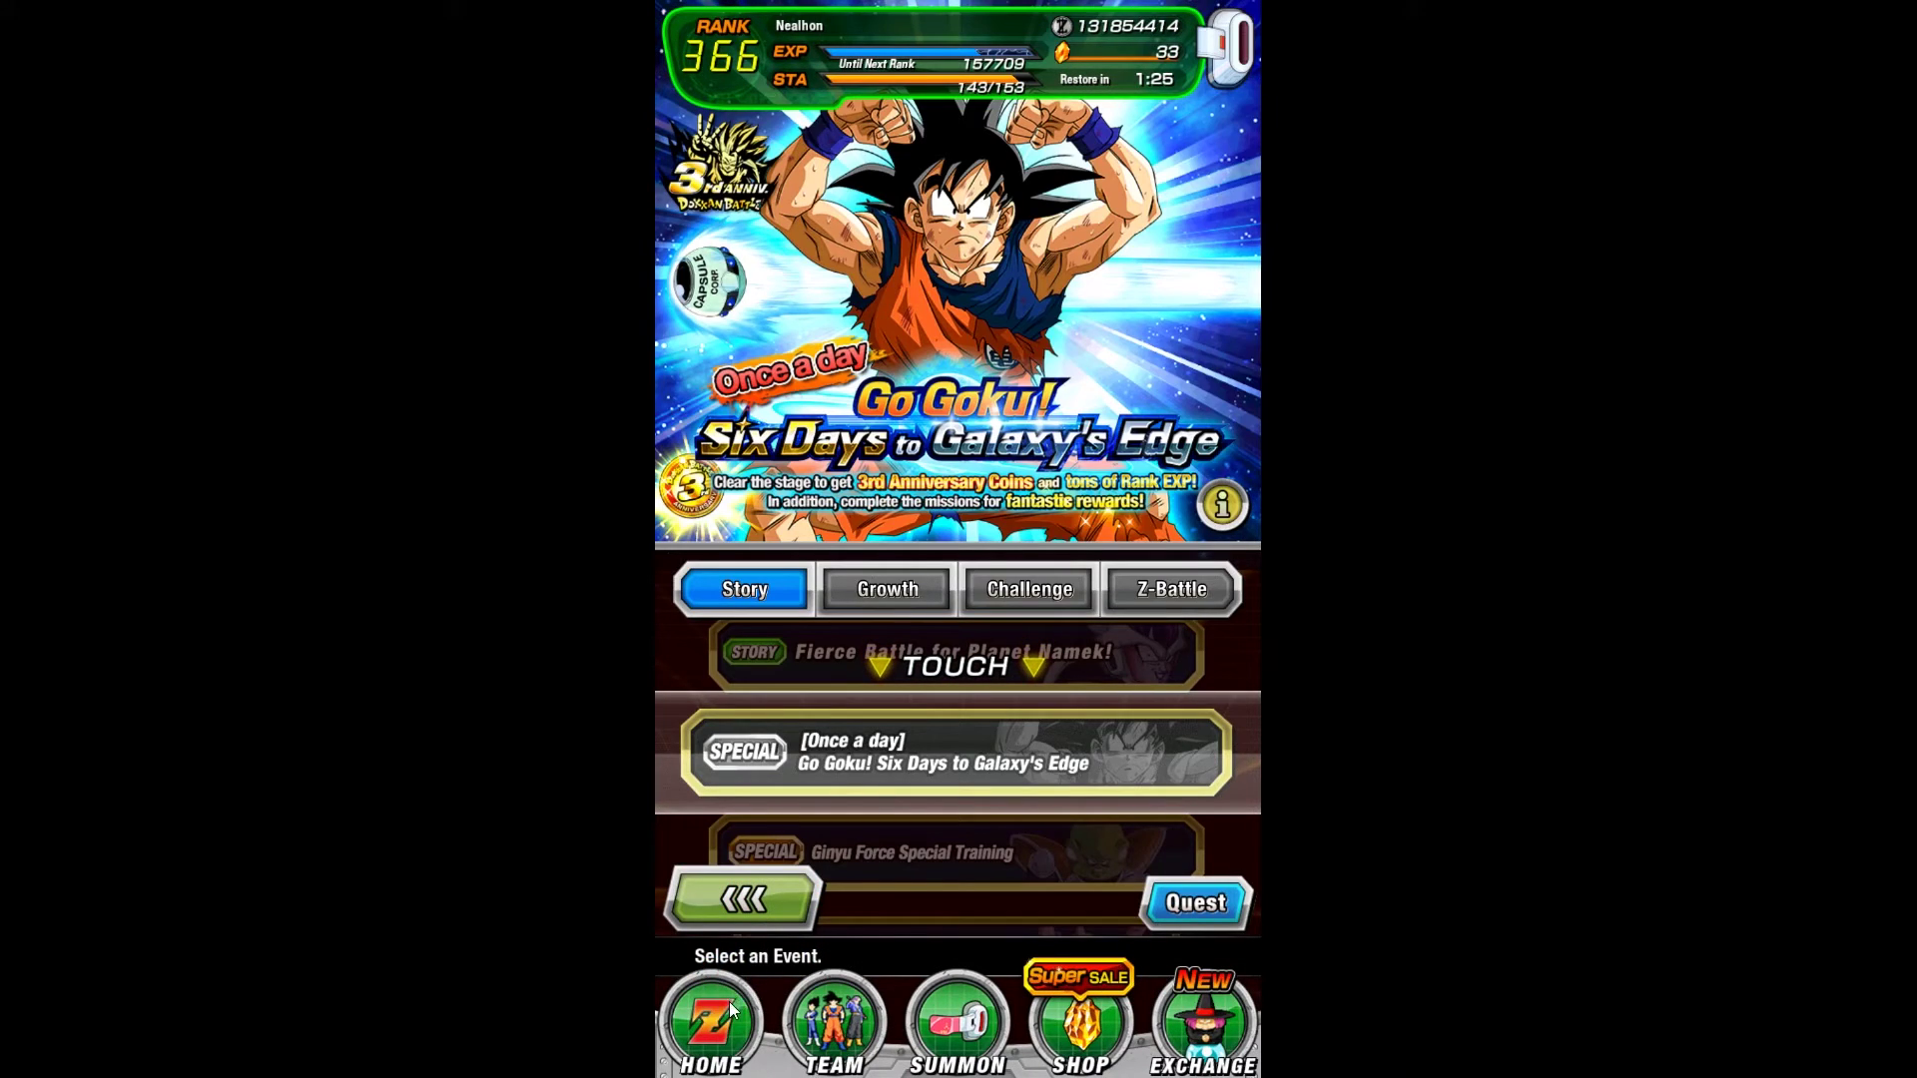
left_click(732, 1010)
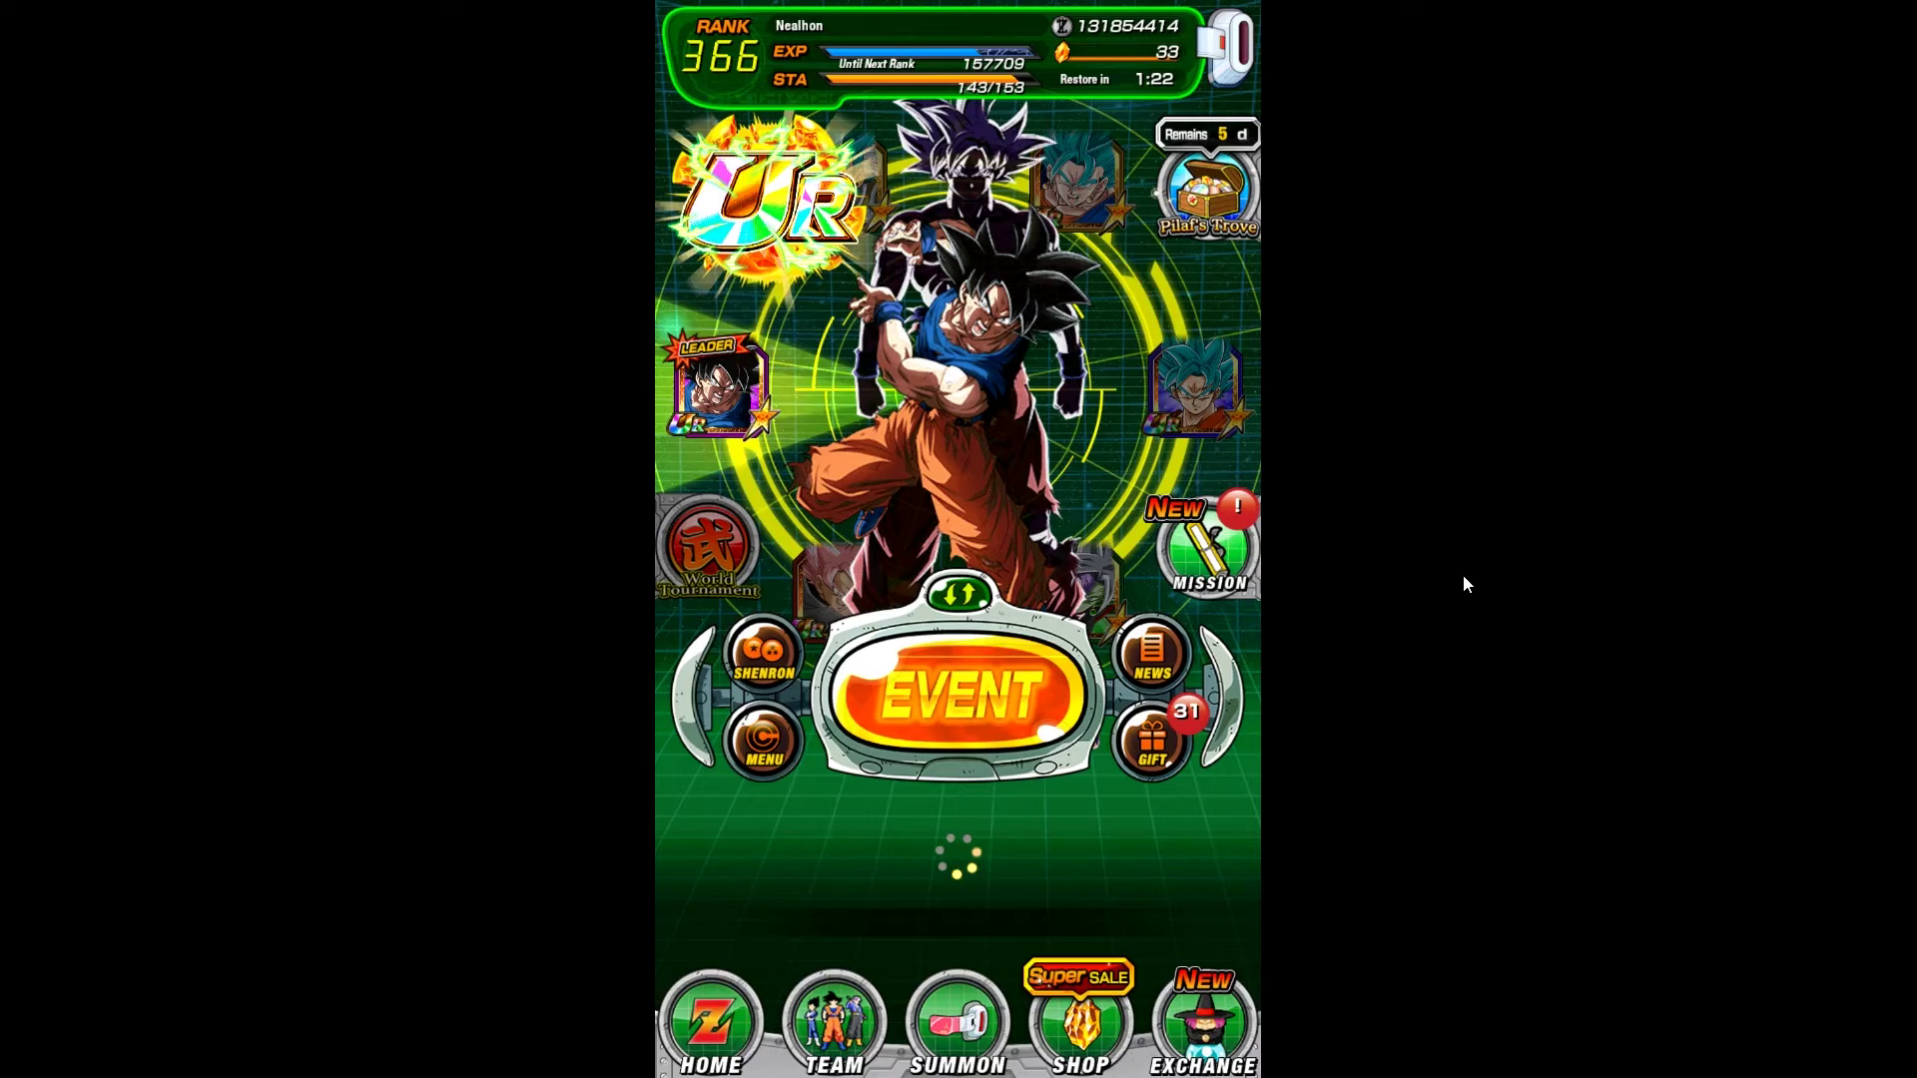